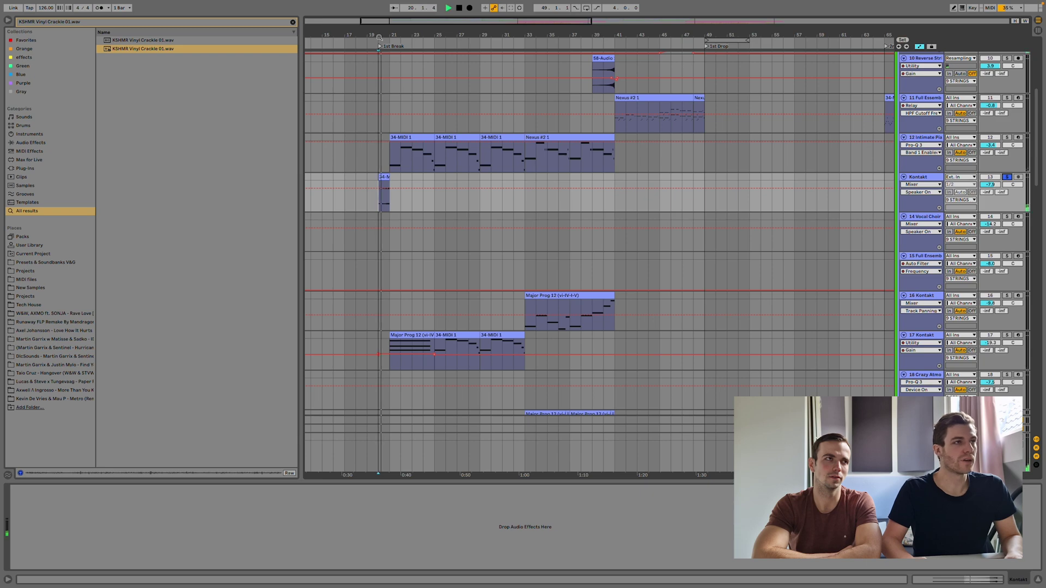
- Select the short frozen Kontakt clip at the start of the first break, and play track 17 Kontakt soloed from bar 21
left_click_drag(380, 38, 389, 216)
left_click(401, 177)
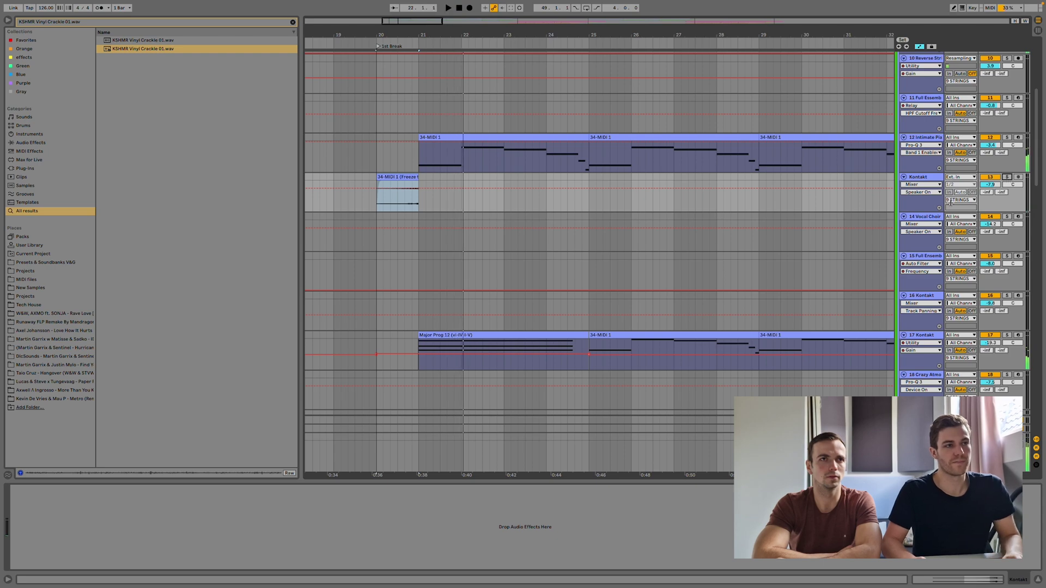
scroll(612, 289, "down", 3)
left_click(419, 293)
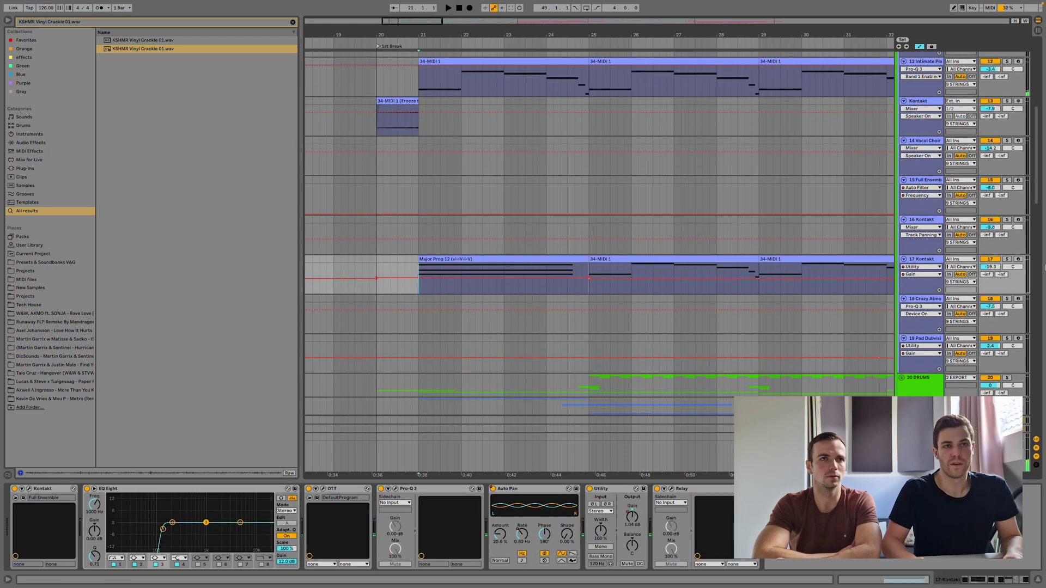
key("space")
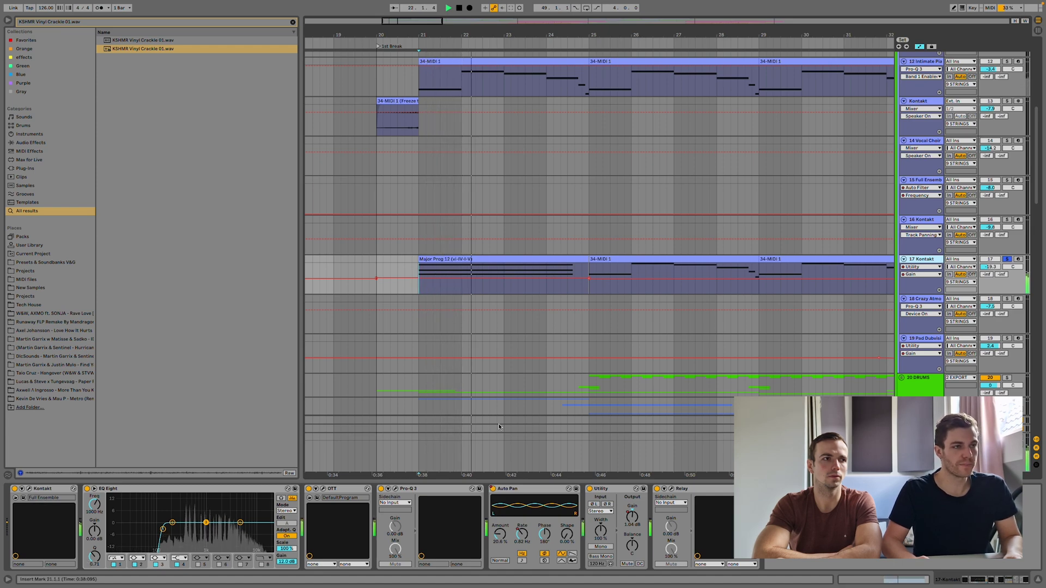
- Inspect the OTT compressor settings on track 17 Kontakt and the dip band in its Pro-Q 3 equalizer
left_click(324, 489)
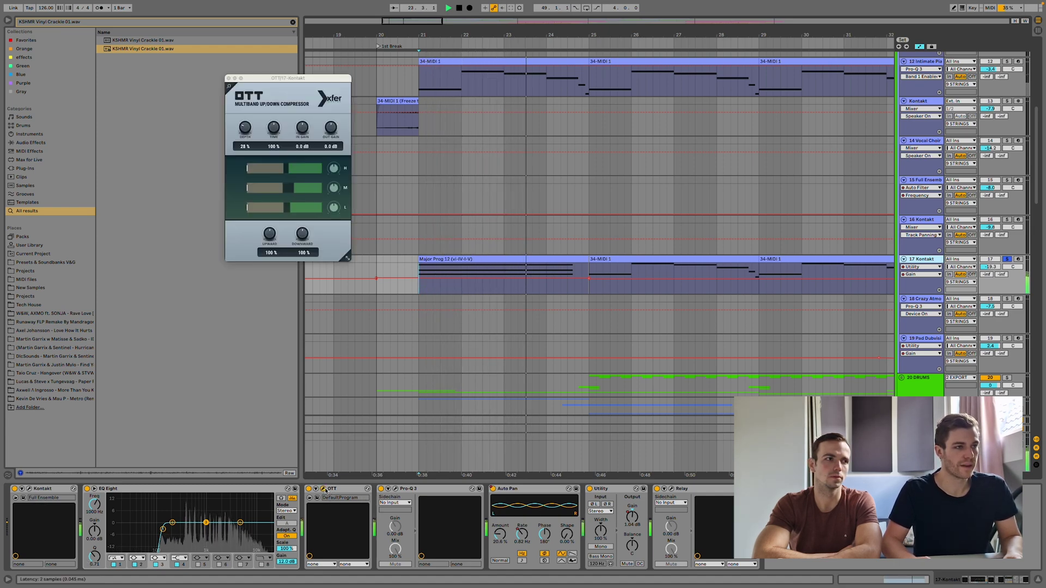
left_click(228, 78)
left_click(394, 491)
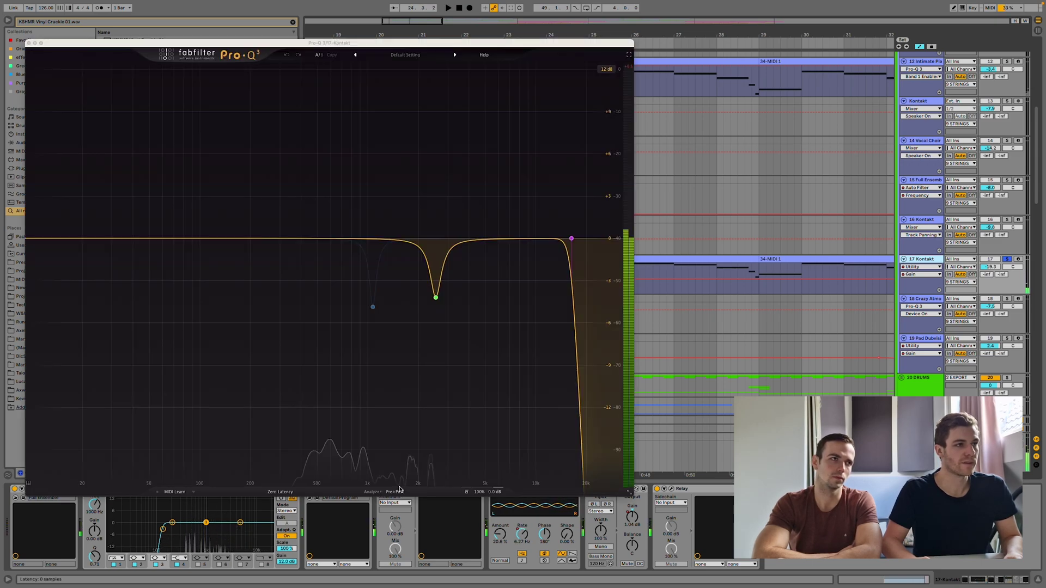
left_click(437, 298)
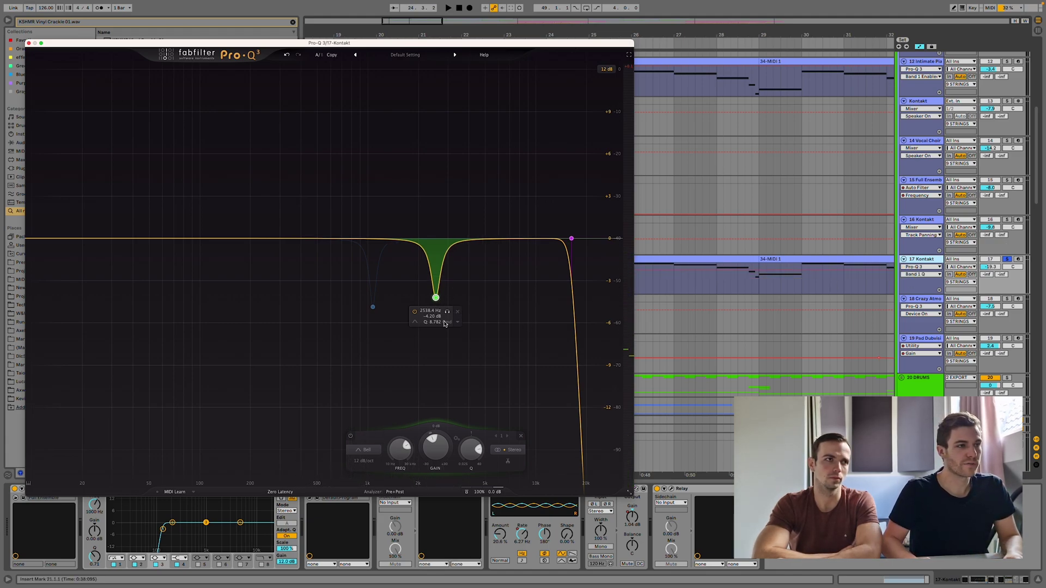
- Try boosting the Pro-Q 3 dip band to about +9 dB during playback, and undo the boost
key("space")
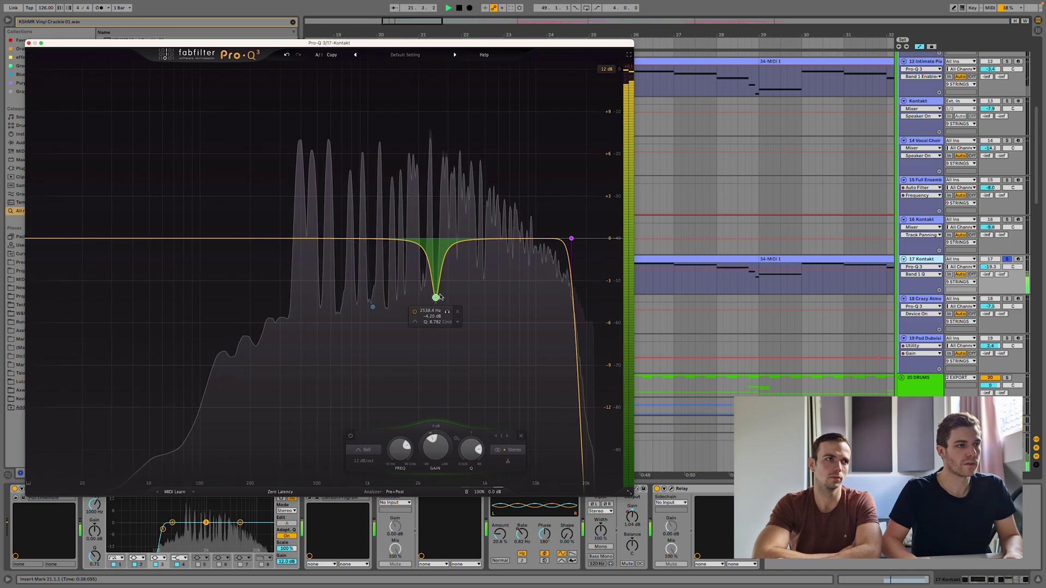
left_click_drag(437, 298, 439, 112)
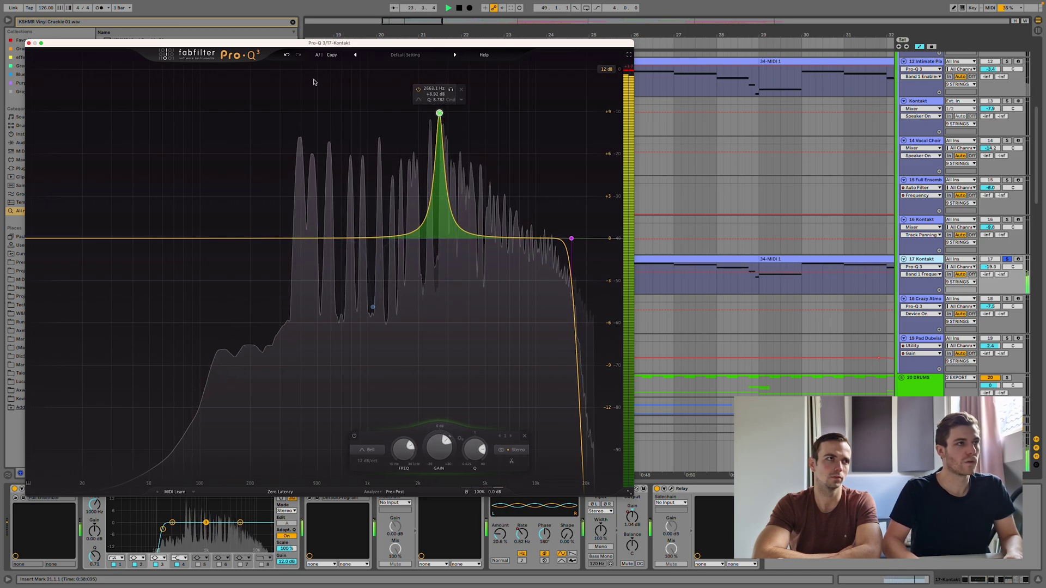
left_click(289, 55)
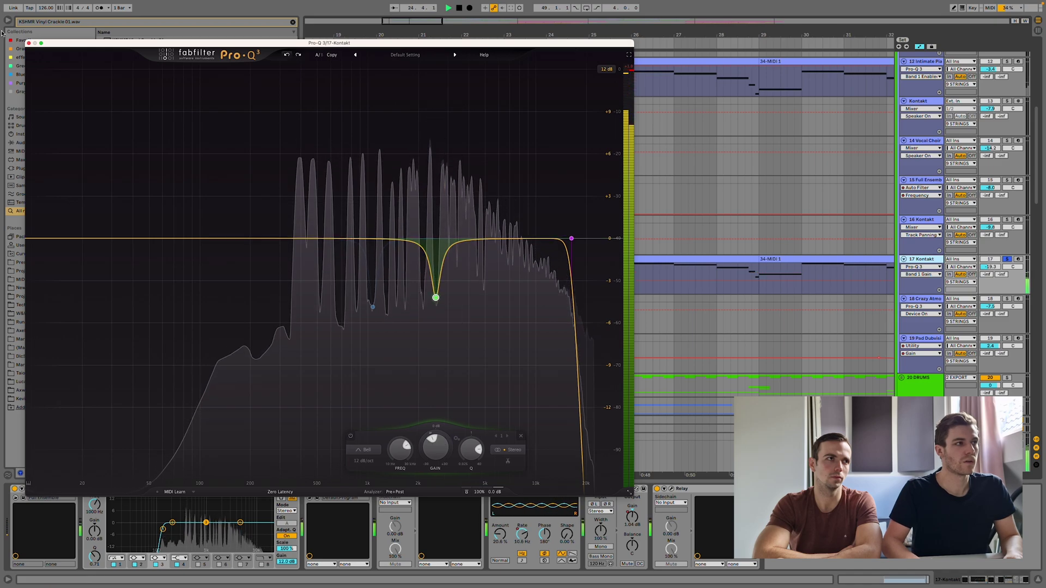
left_click(29, 43)
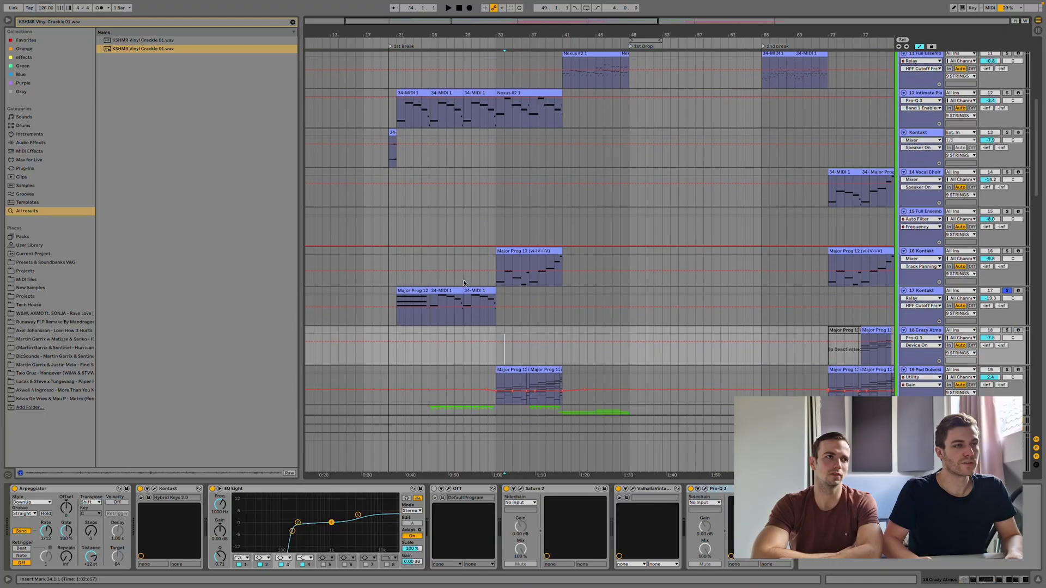
- Play track 16 Kontakt soloed from the start of its first clip at bar 33
scroll(464, 282, "up", 3)
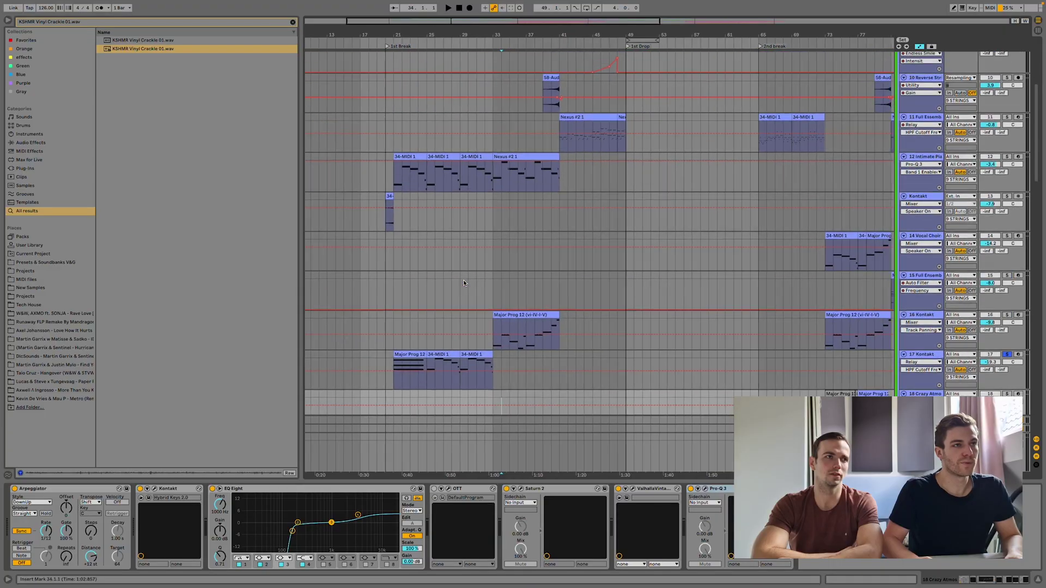
left_click(501, 309)
left_click(487, 344)
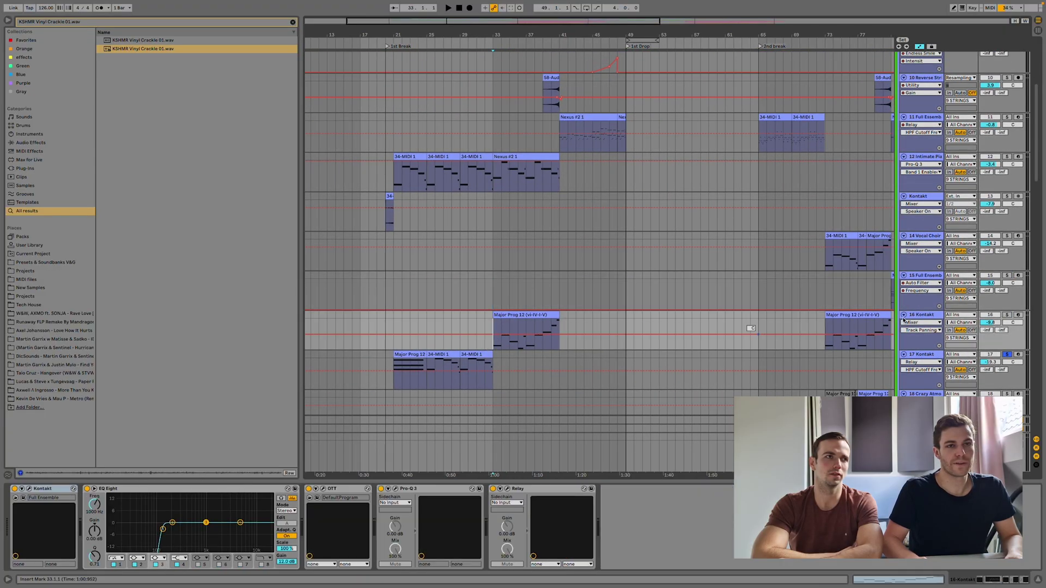
key("space")
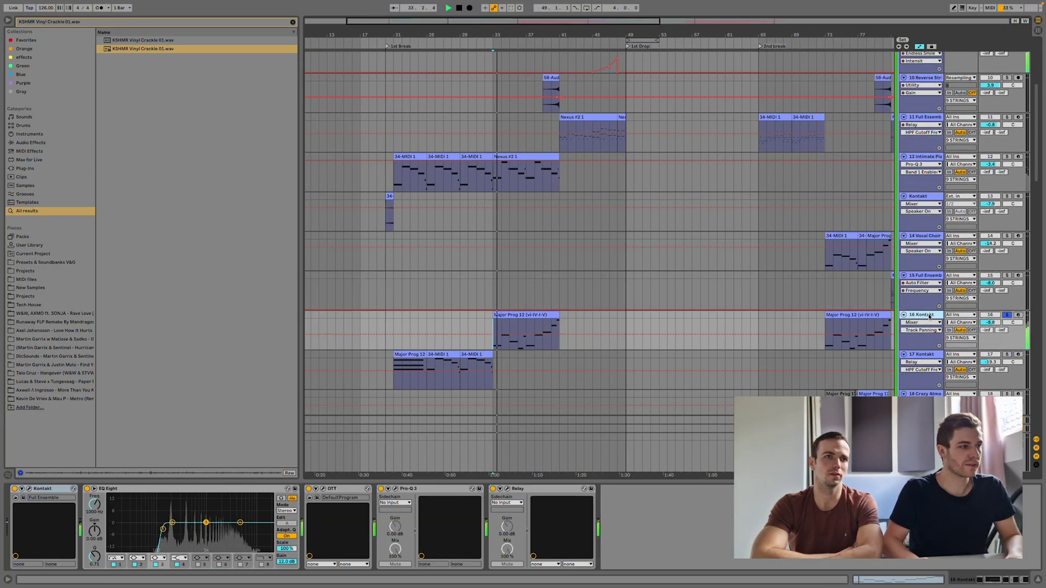
scroll(648, 312, "down", 2)
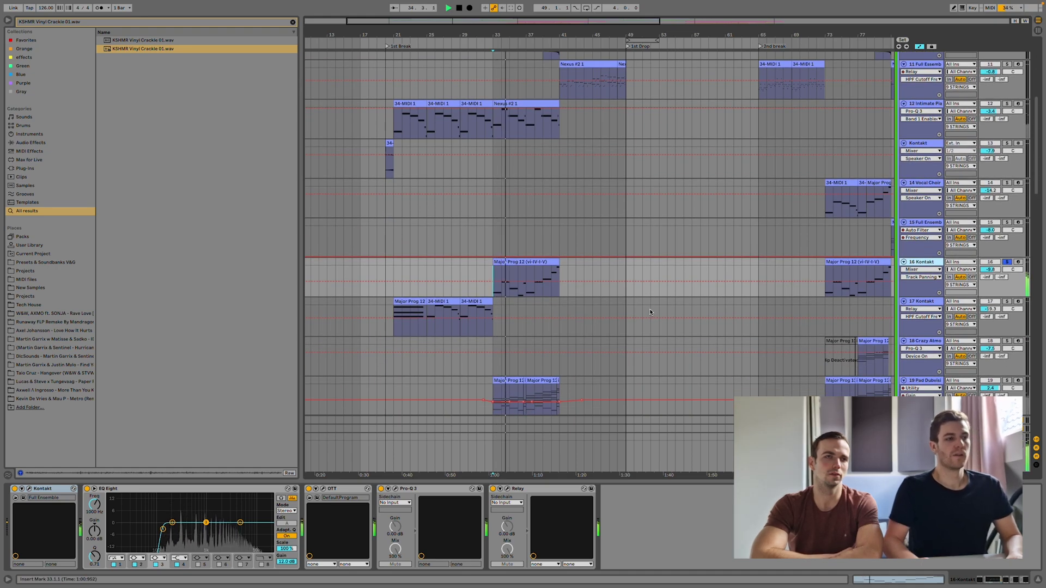
scroll(631, 315, "down", 1)
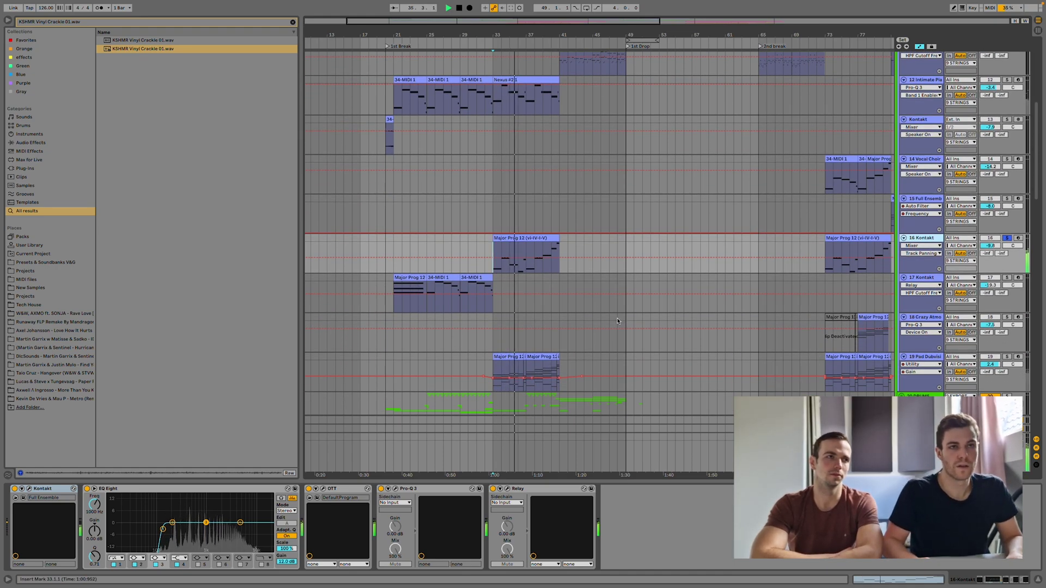
- Solo the 19 Pad Dubvision track and play it from bar 33
scroll(618, 318, "down", 2)
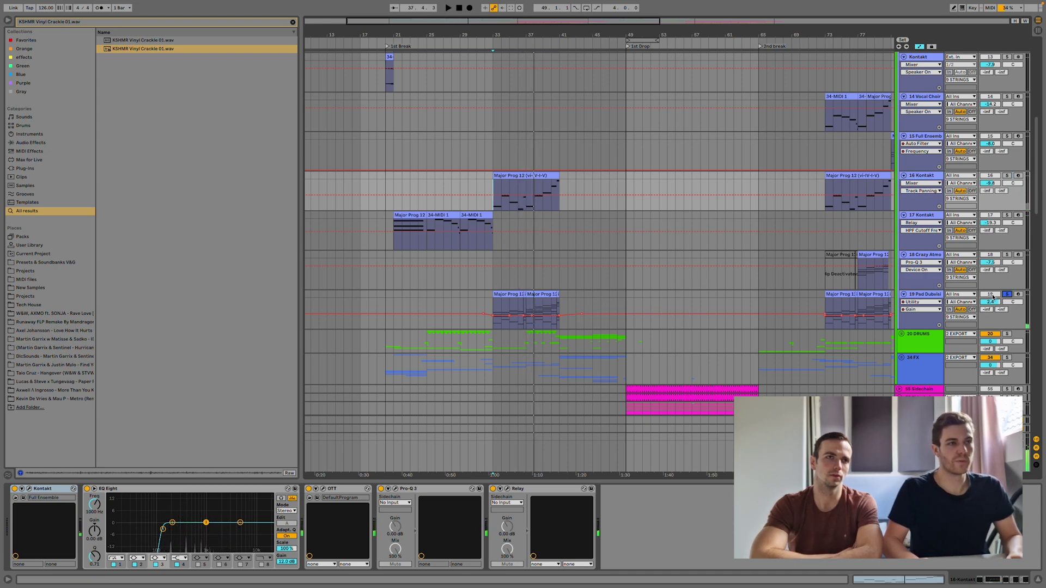
scroll(578, 310, "up", 10)
scroll(578, 310, "down", 9)
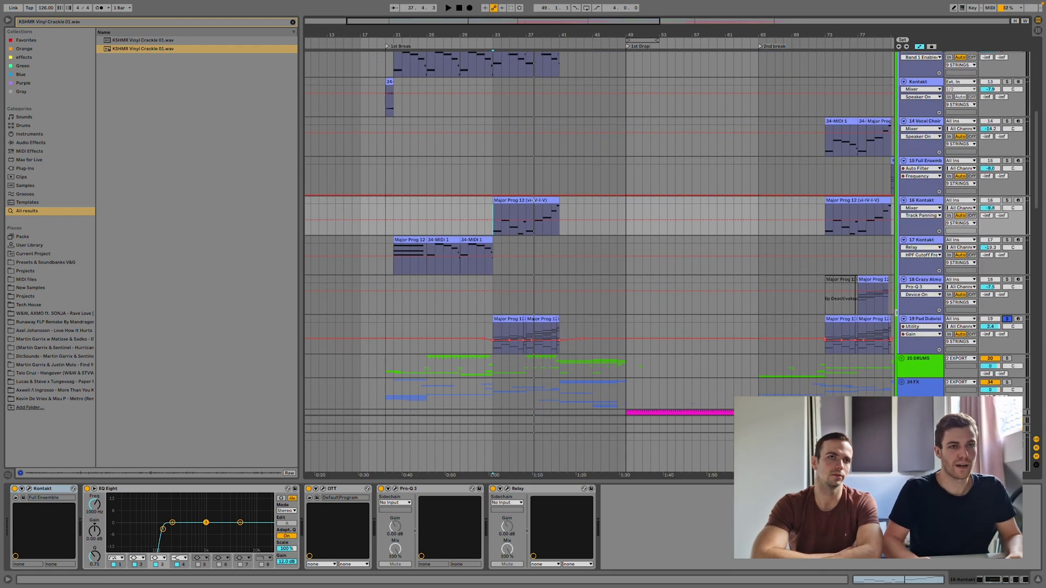
left_click(928, 320)
left_click(493, 341)
key("space")
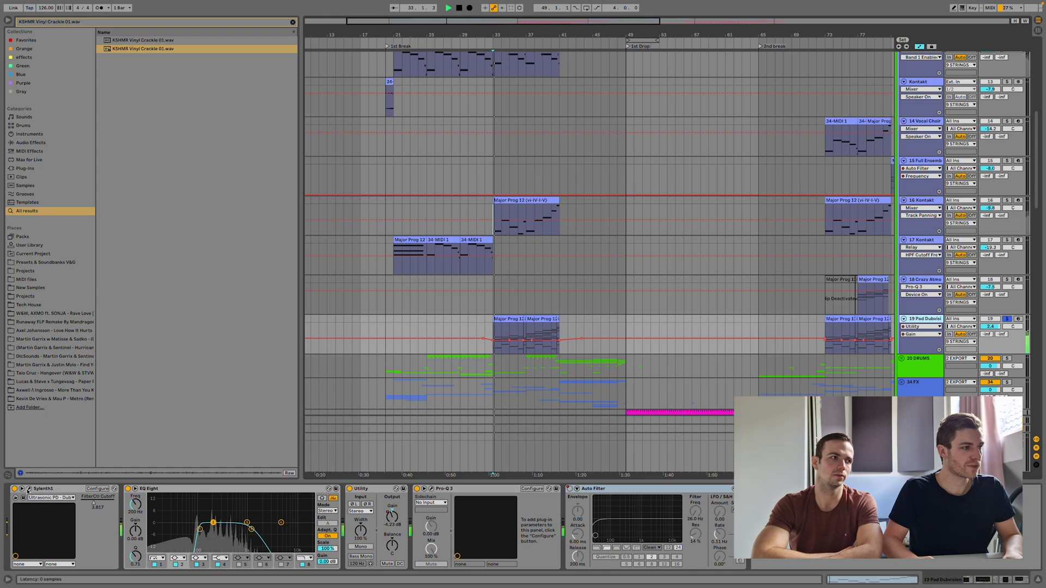
- View the Sylenth1 synth settings of the pad track with its window moved off the clips, and close it
key("ctrl+alt+p")
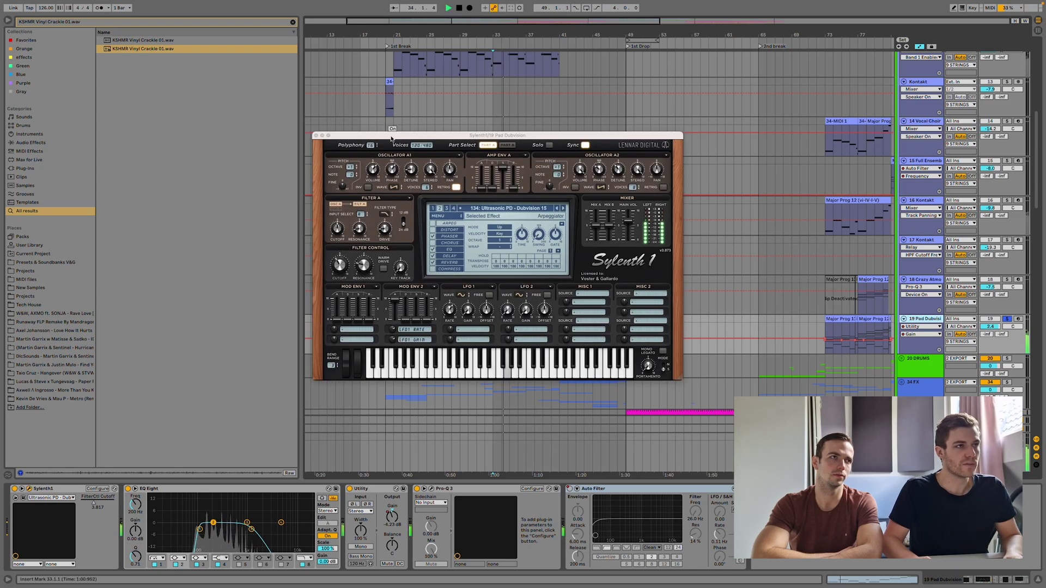
left_click_drag(391, 138, 197, 71)
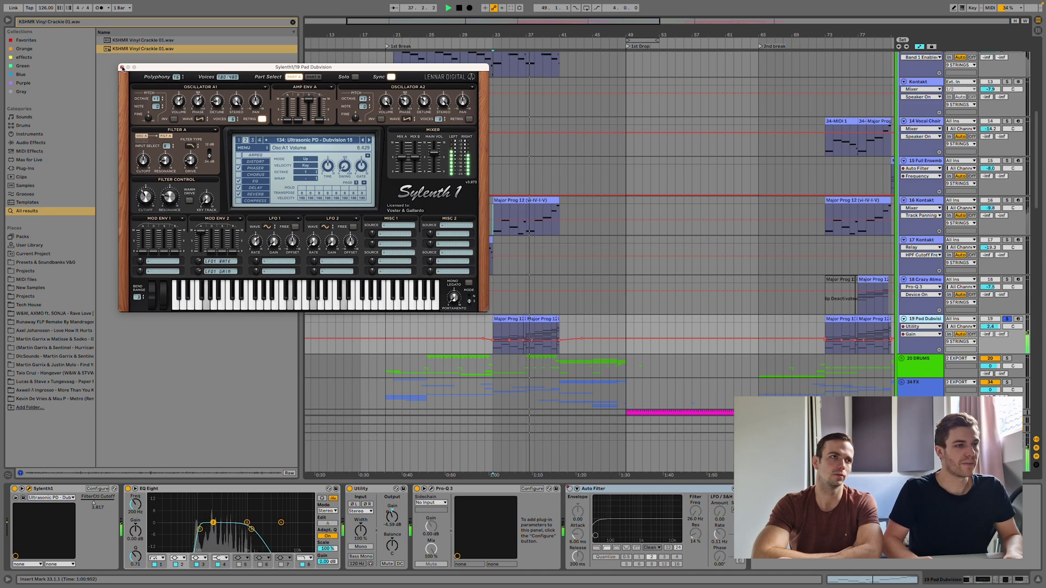
left_click(122, 68)
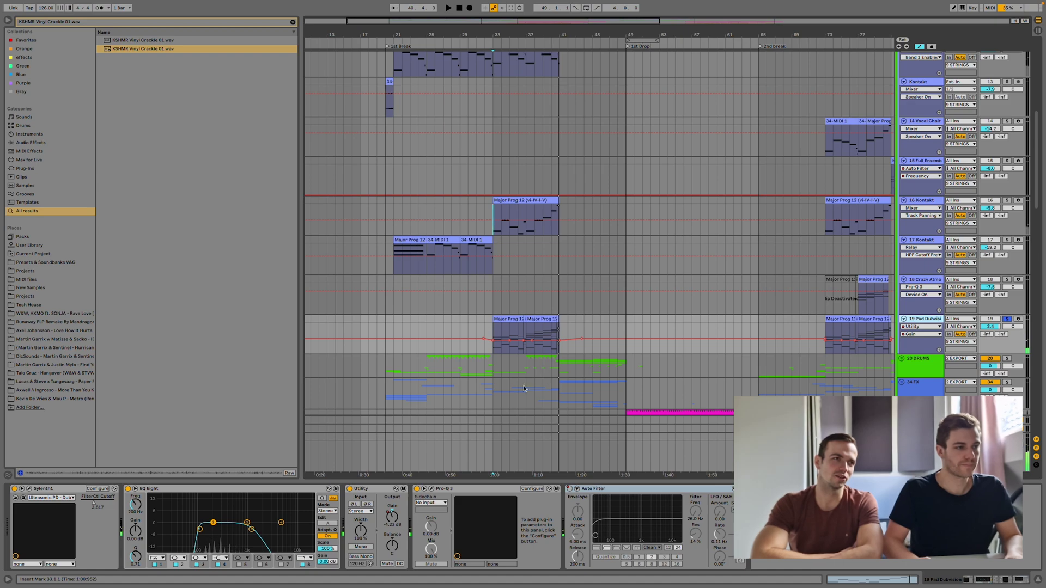
- Examine the chord notes in the pad track's MIDI clip at bar 37, and close the note editor
double_click(538, 320)
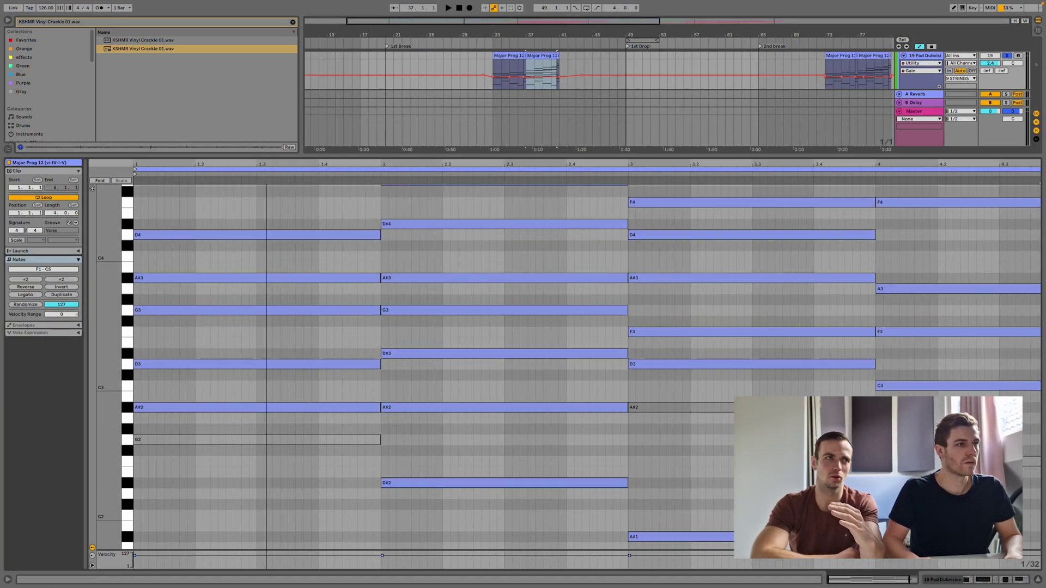
left_click_drag(253, 160, 160, 231)
left_click_drag(104, 285, 604, 419)
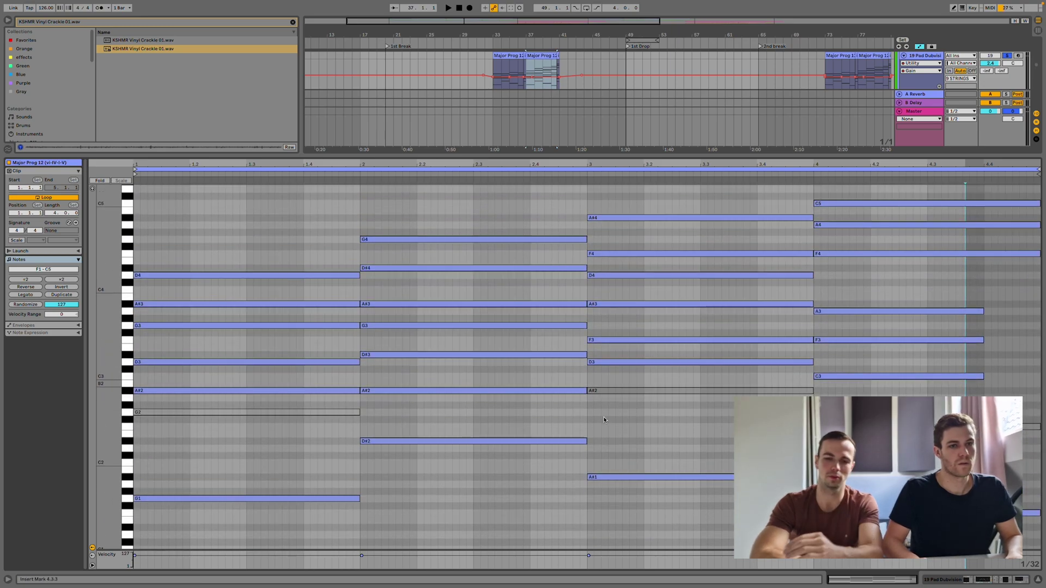
left_click(1036, 581)
- Unfold the 3 Break Bass track and play it soloed from bar 25
scroll(567, 278, "up", 10)
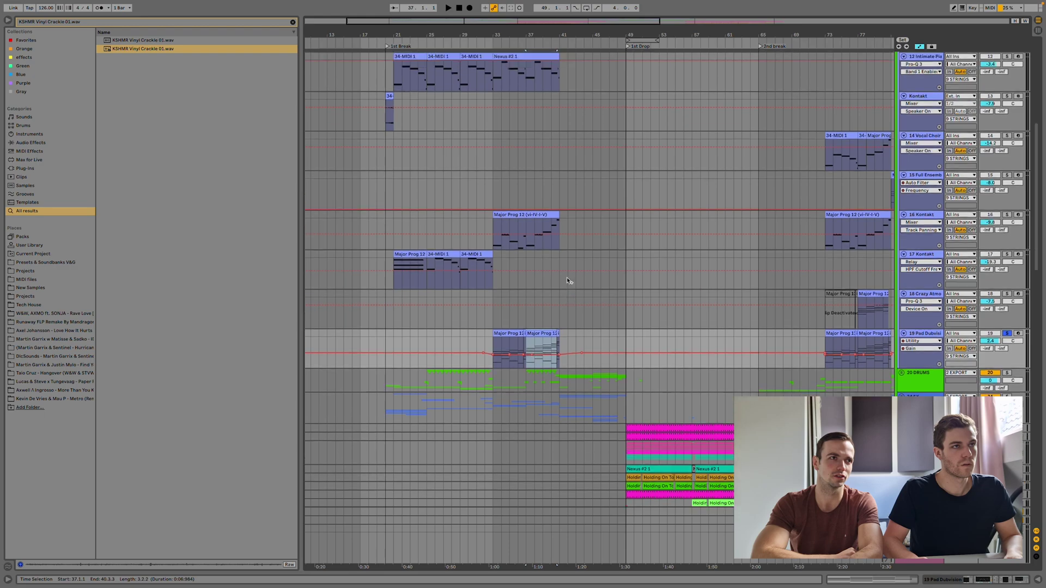
scroll(567, 281, "down", 10)
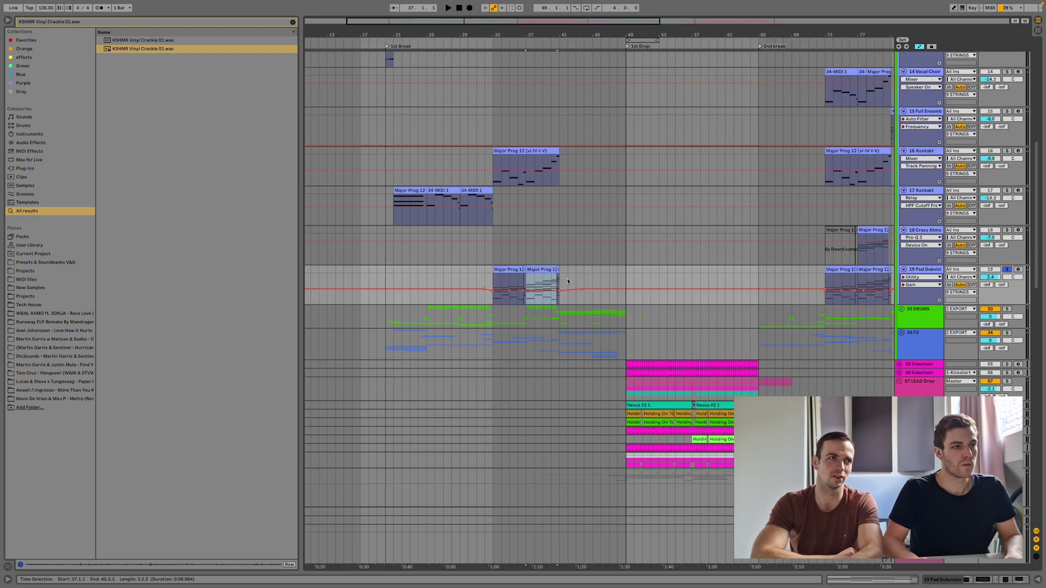
left_click(534, 304)
left_click(534, 304)
scroll(534, 303, "up", 15)
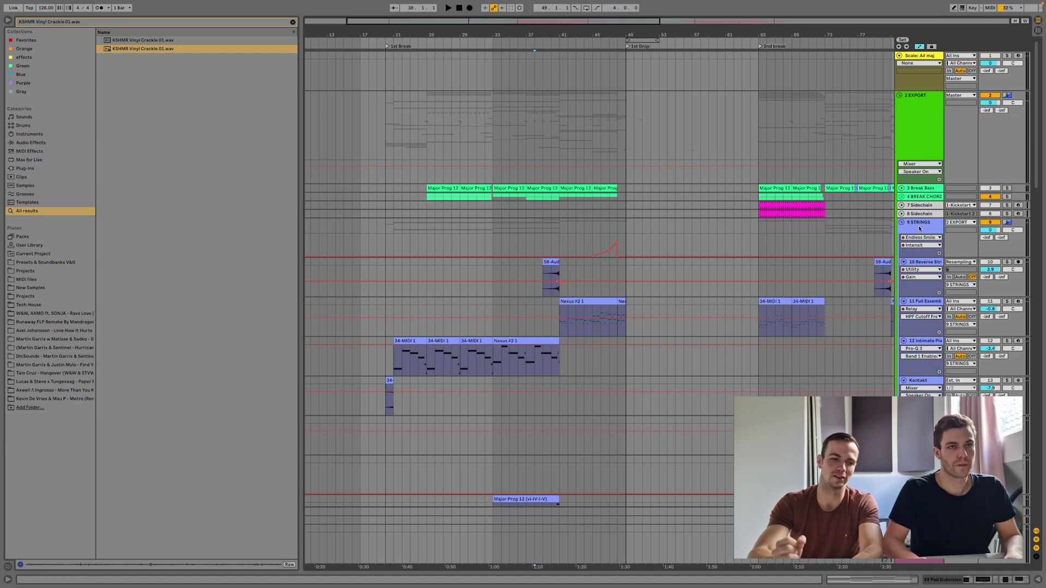
left_click(902, 188)
left_click(428, 200)
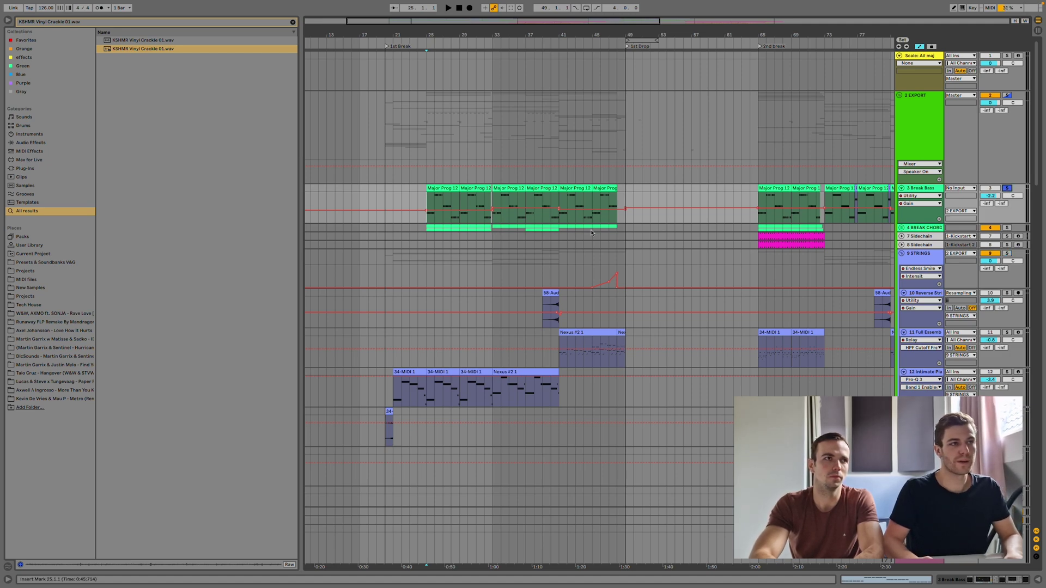
key("space")
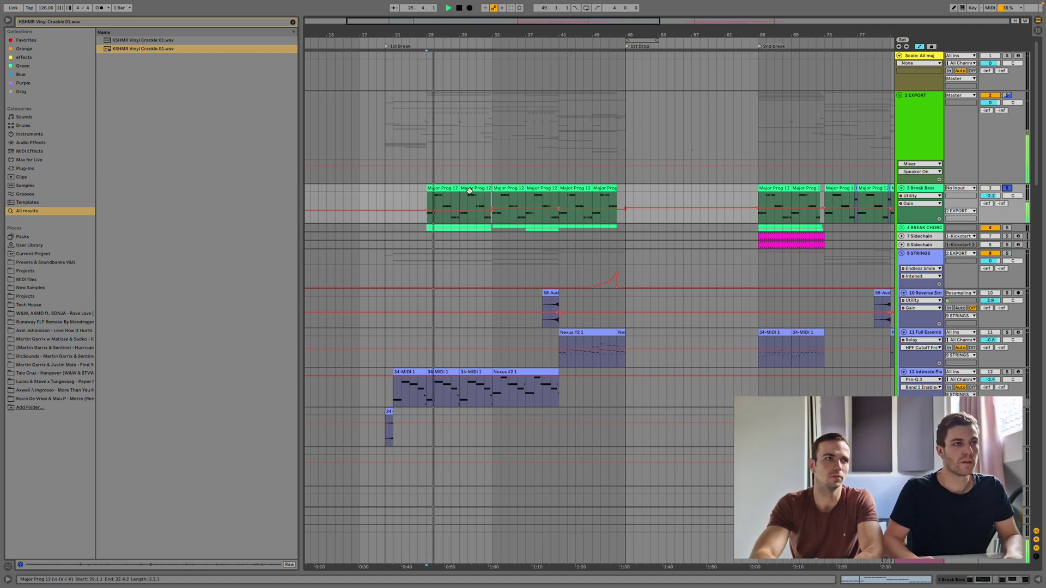
- Examine the notes of the first Break Bass clip and the track's Serum settings, finishing with its EQ Eight selected
double_click(469, 190)
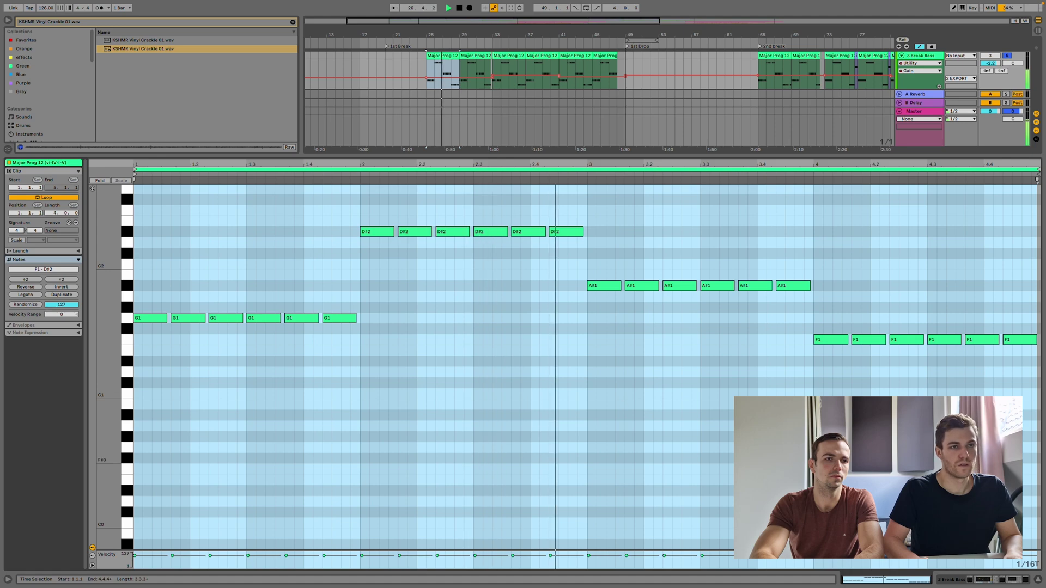
key("shift+Tab")
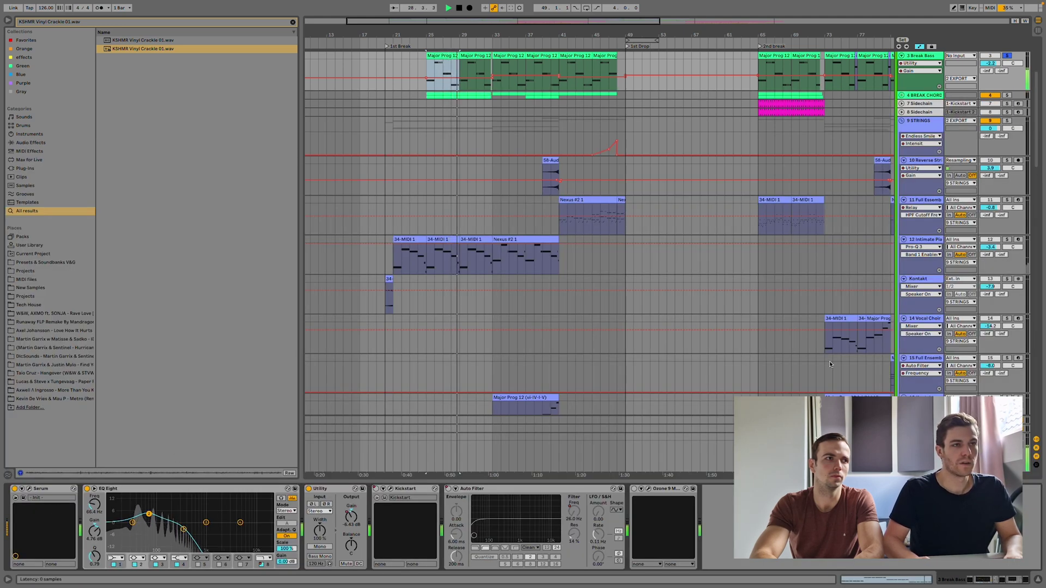
key("ctrl+alt+p")
left_click_drag(313, 37, 619, 127)
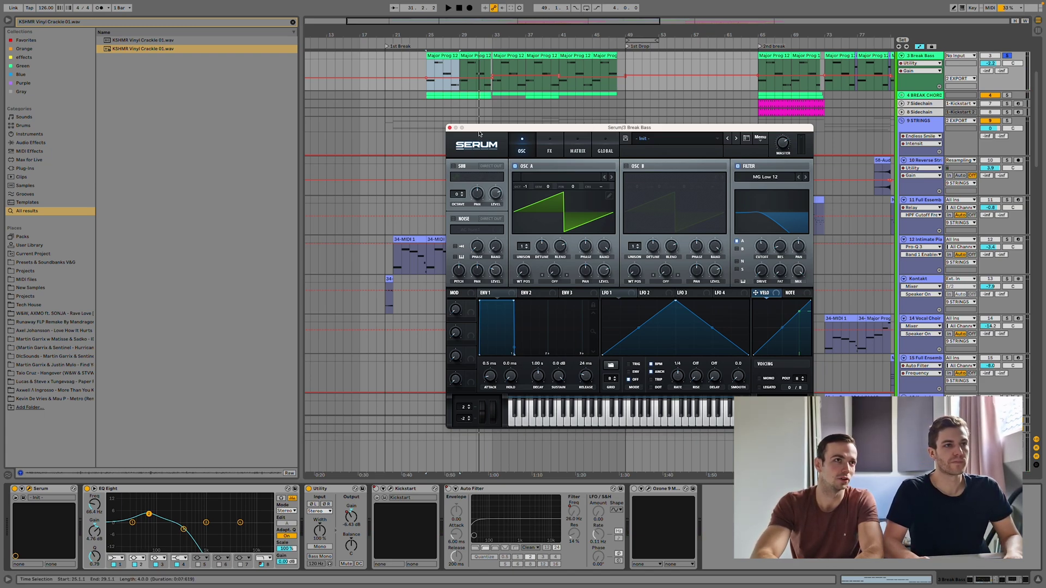
left_click(449, 128)
left_click(119, 491)
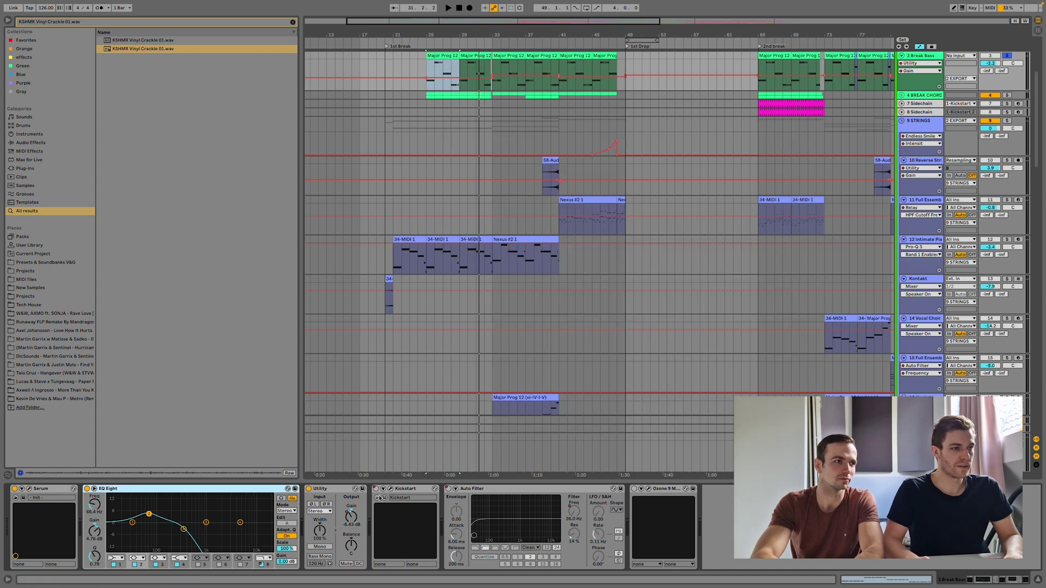
- Play the Break Bass track from bar 33
left_click(493, 92)
key("space")
scroll(520, 152, "up", 3)
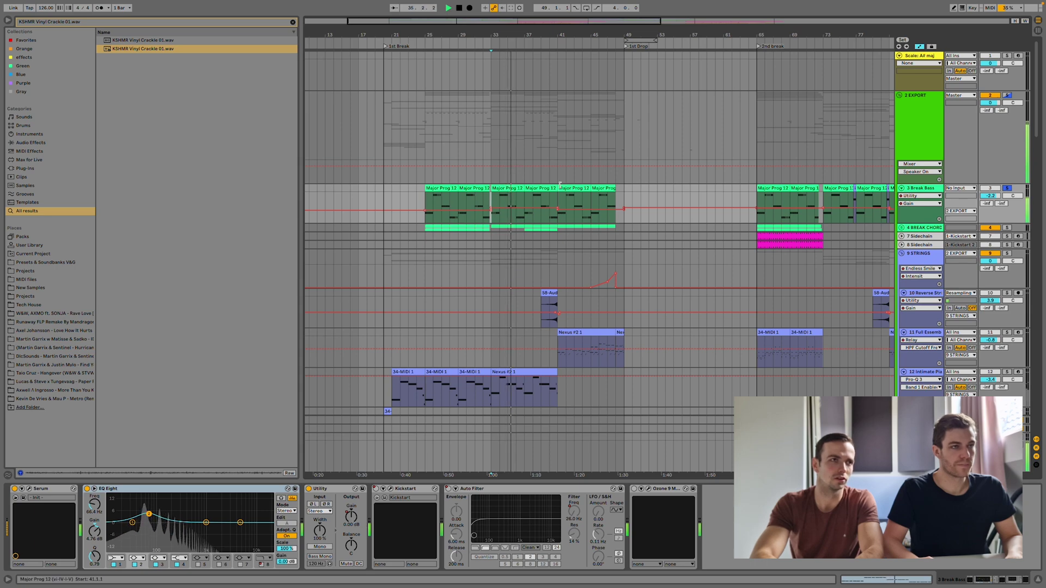
- Stop playback, highlight the Break Bass clips from bar 25 to 33, and place the insert marker at bar 33
left_click(439, 200)
key("space")
left_click_drag(438, 200, 489, 203)
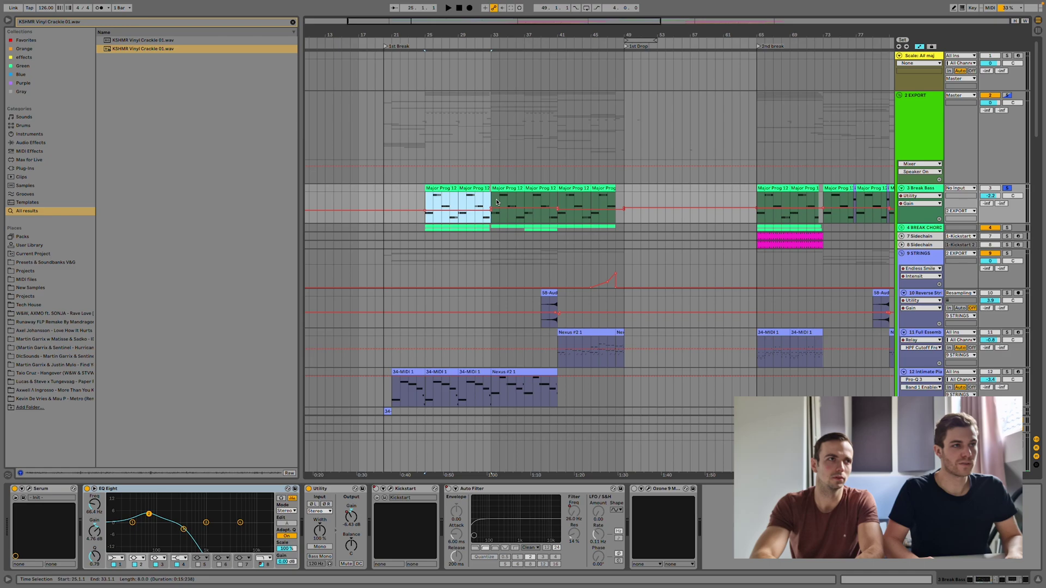
left_click(495, 200)
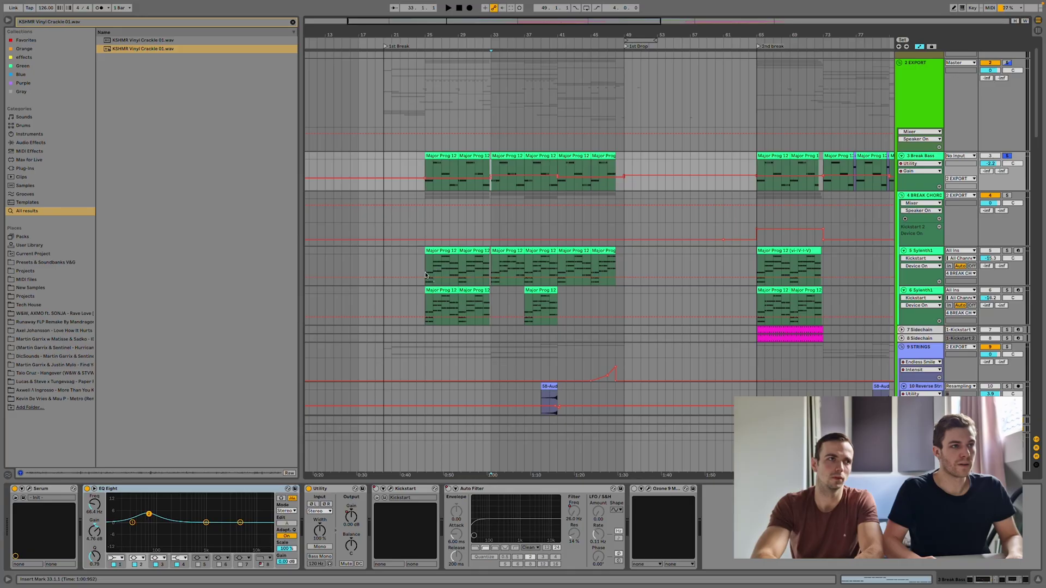
- Play the first Sylenth1 chord track soloed from bar 25 and review the notes of its first clip
left_click(425, 275)
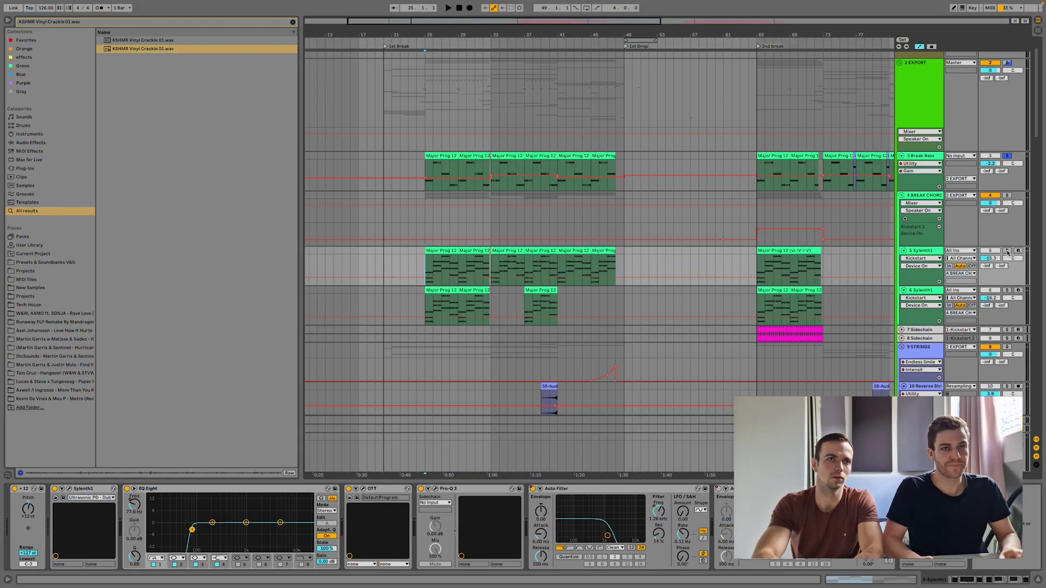
key("space")
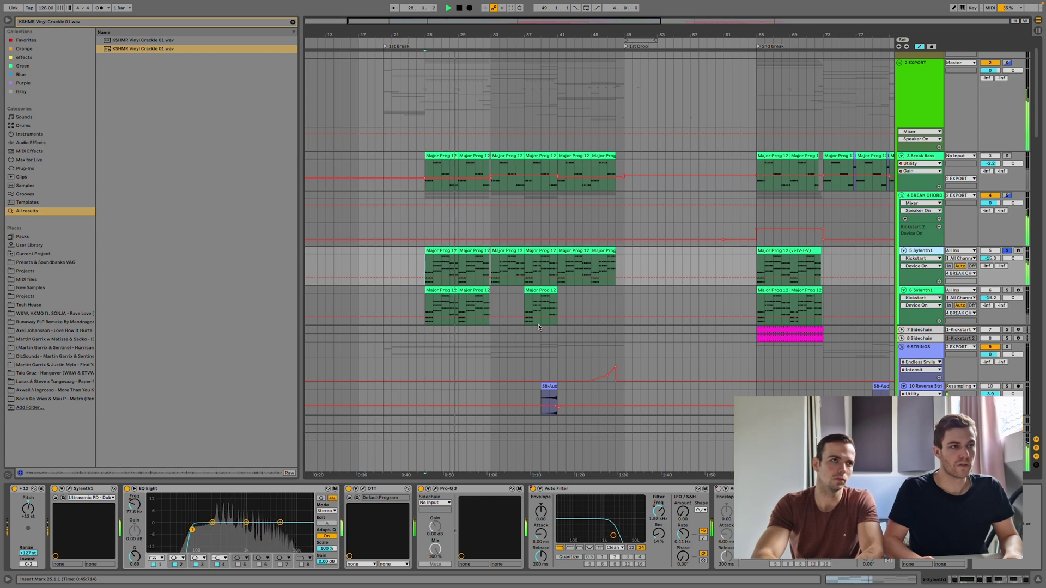
double_click(442, 256)
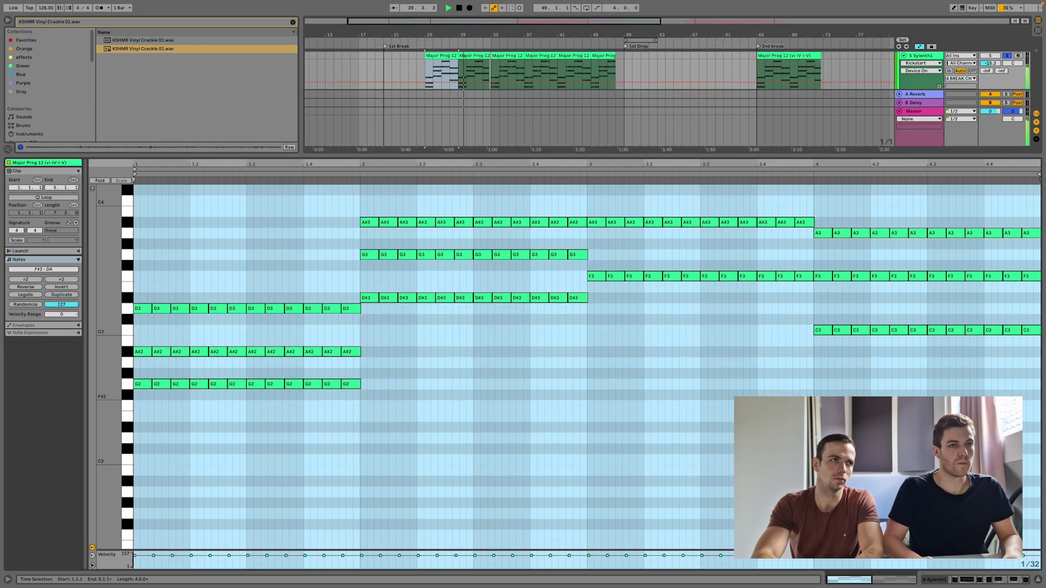
left_click(1037, 579)
scroll(513, 274, "up", 3)
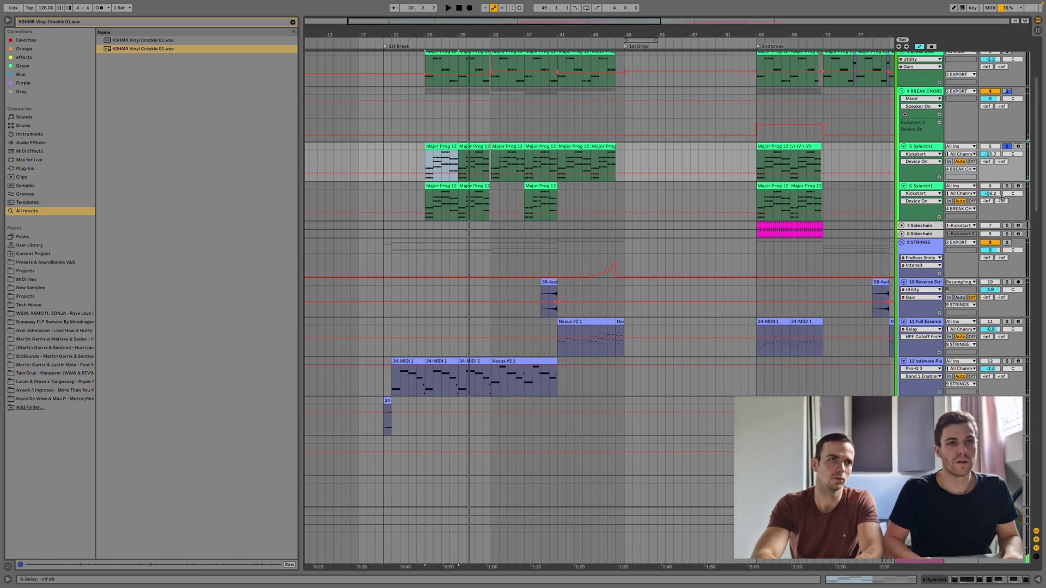
- Solo the second Sylenth1 track and display the first one's Auto Filter frequency and EQ Eight frequency automation
left_click(1007, 186)
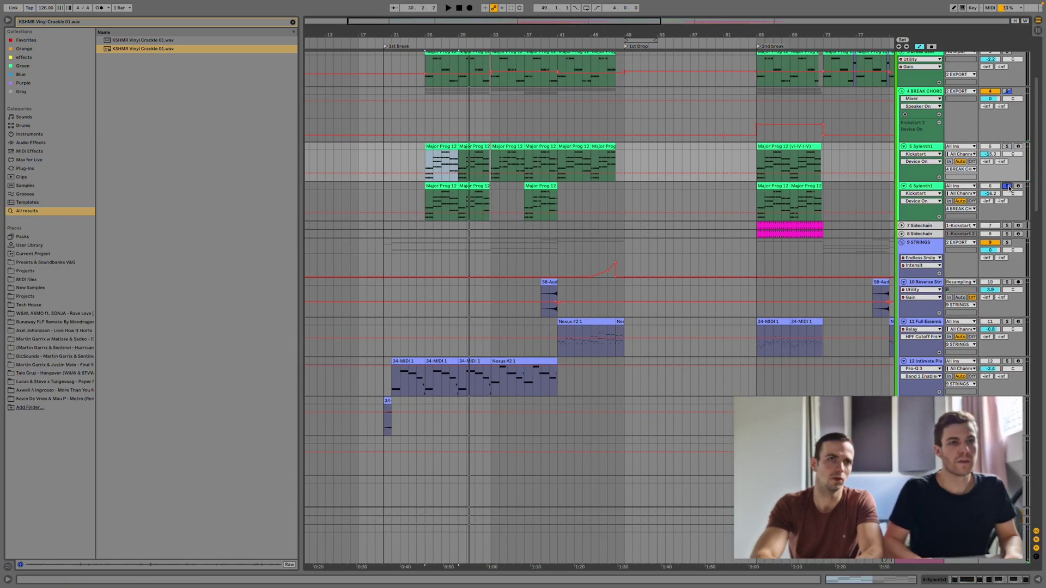
left_click(924, 154)
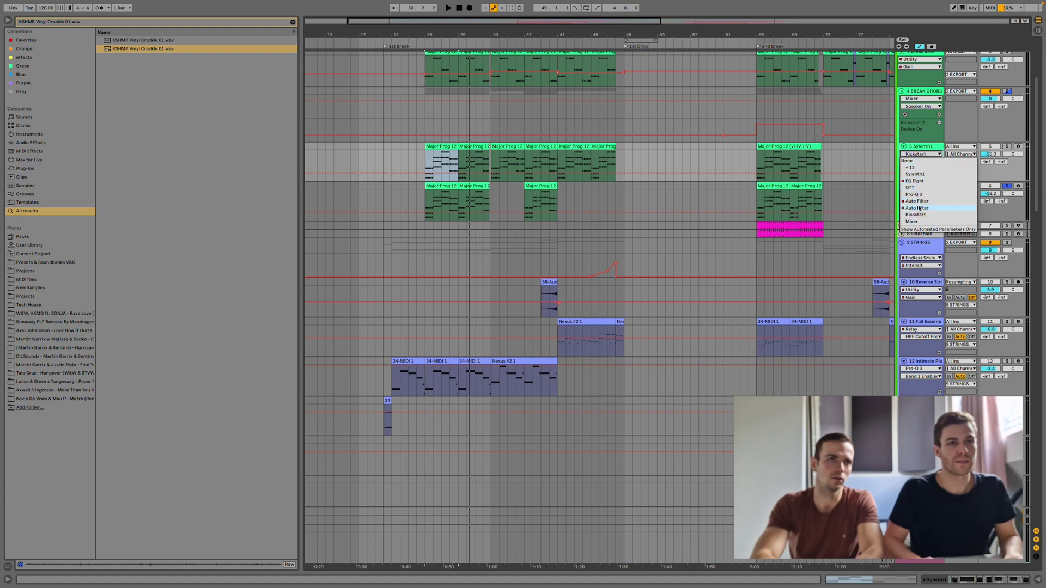
left_click(919, 208)
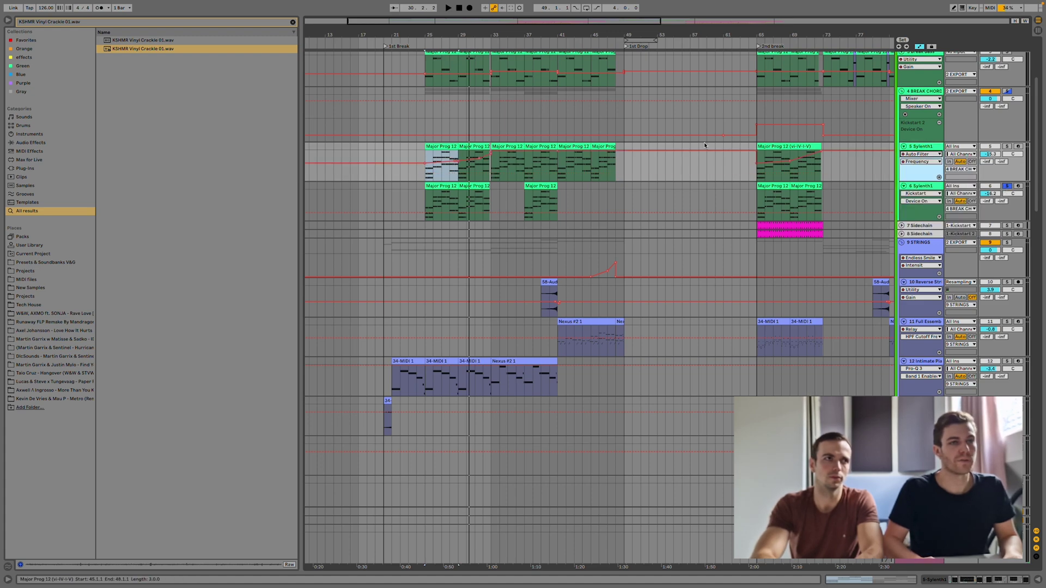
left_click(924, 154)
left_click(929, 198)
- Play the second Sylenth1 track from bar 25 while displaying its synth filter cutoff and Auto Filter frequency automation
key("space")
left_click(929, 195)
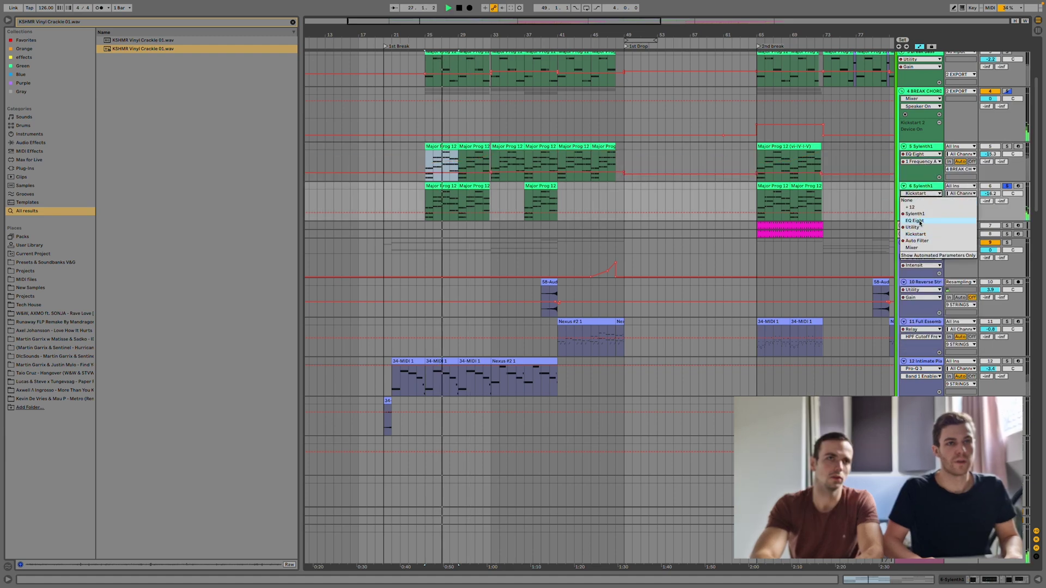
left_click(922, 214)
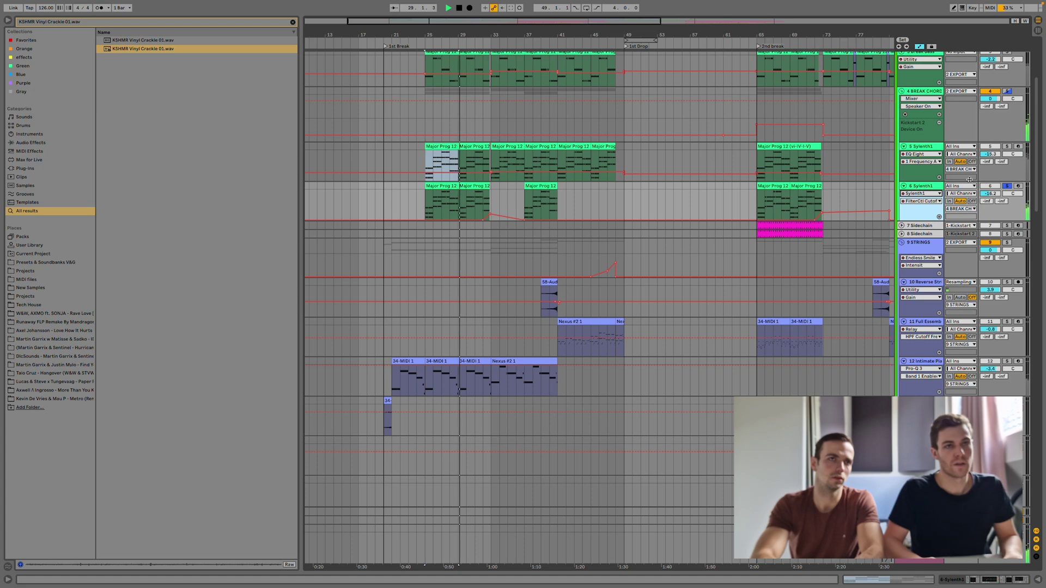
left_click(920, 193)
left_click(923, 240)
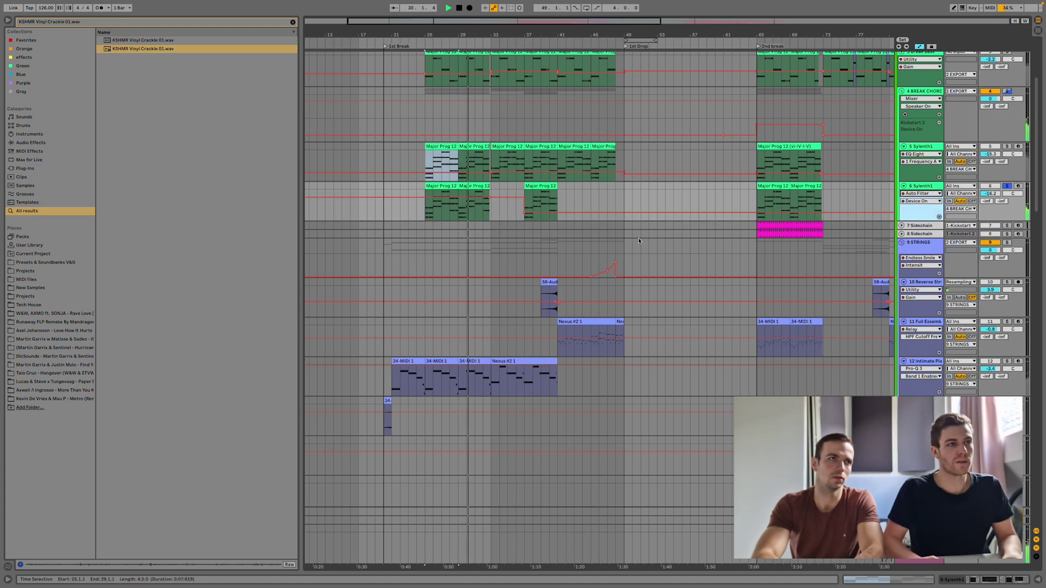
left_click(920, 200)
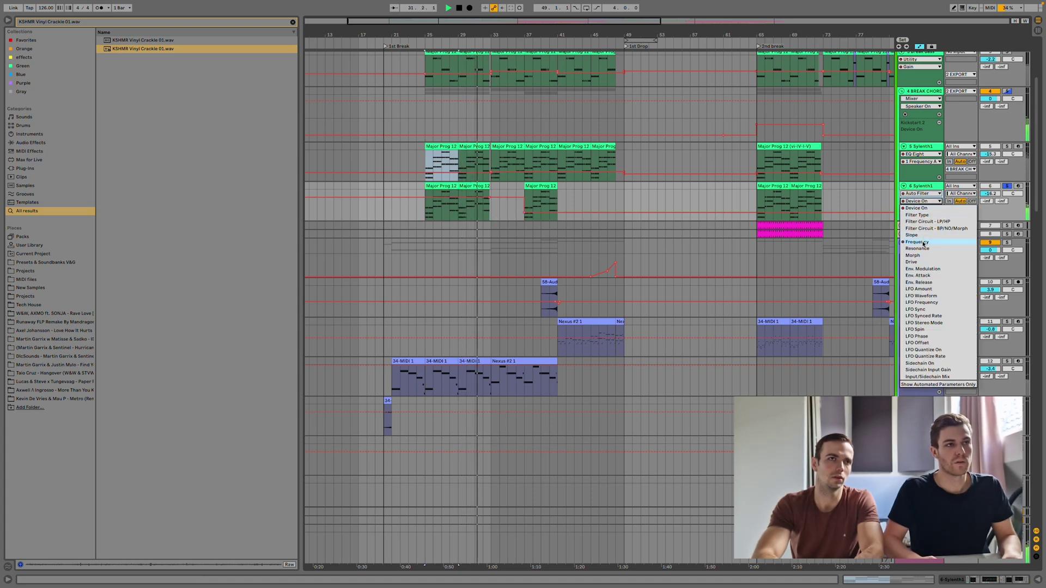
left_click(923, 243)
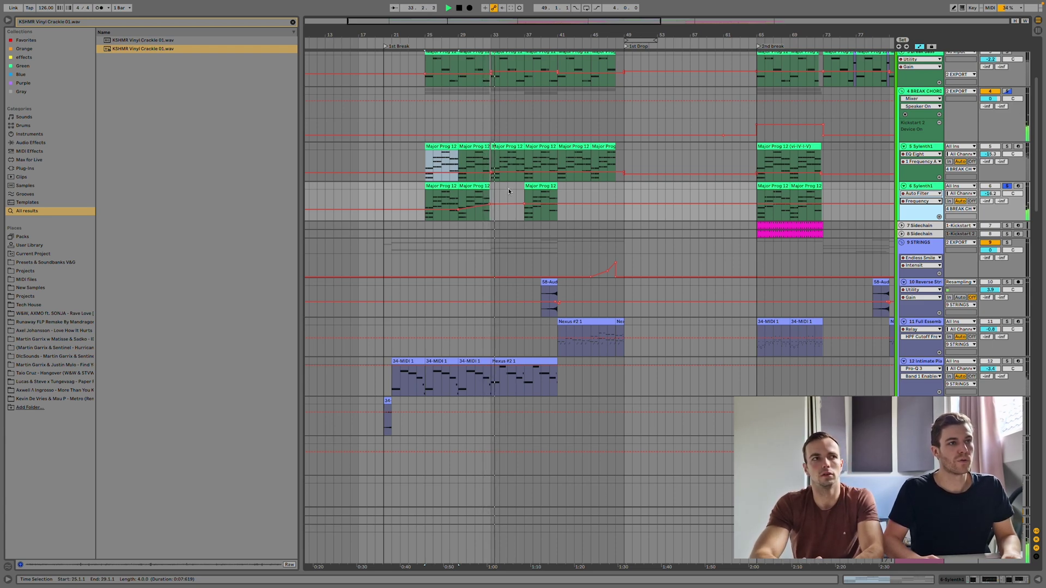
- Stop playback, show the second Sylenth1 track's filter cutoff automation again, and place the insert marker at bar 32
left_click(458, 199)
key("space")
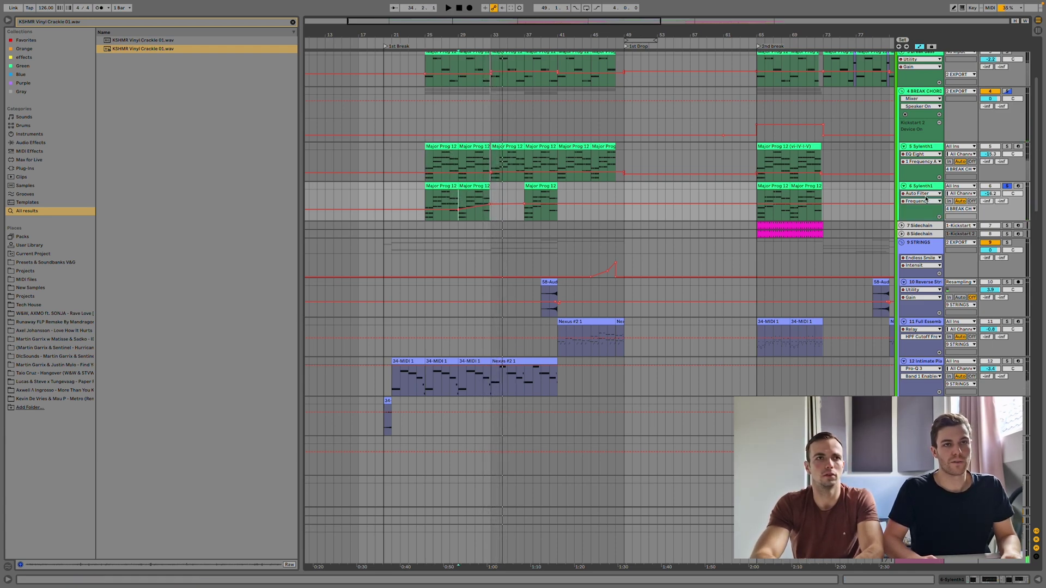
left_click(924, 195)
left_click(925, 214)
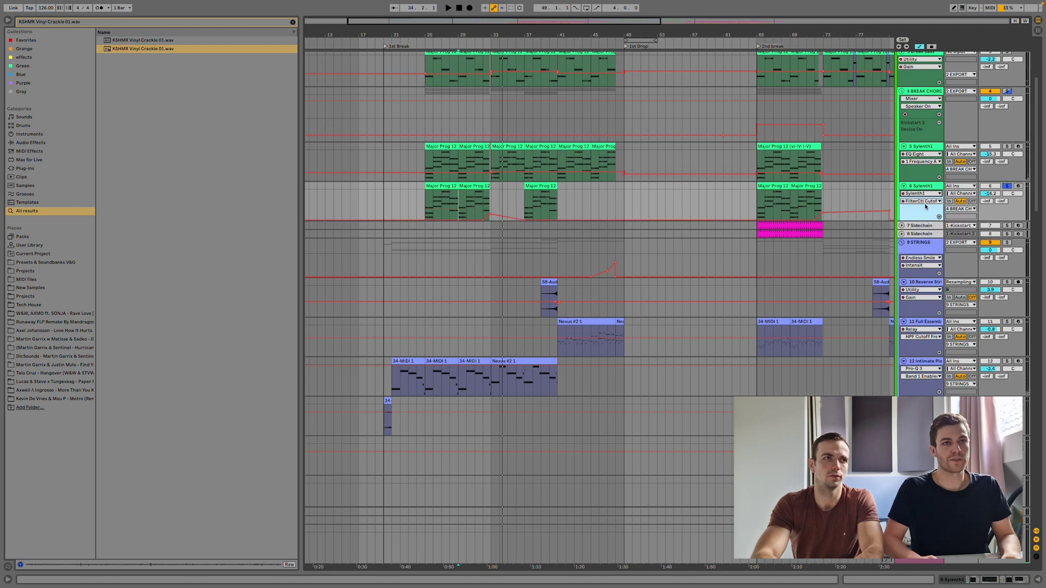
left_click(475, 208)
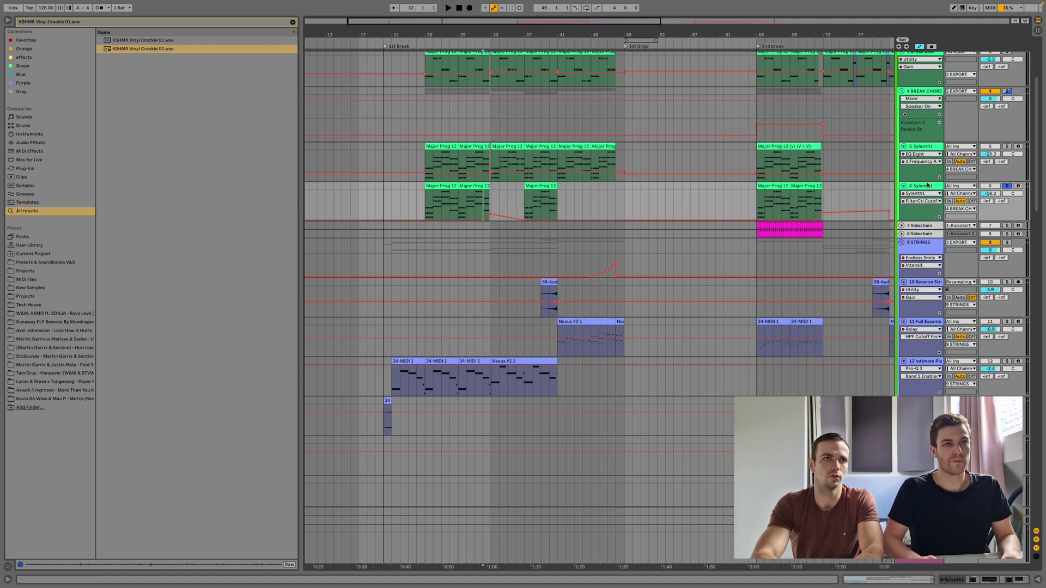
- Open the Sylenth1 plug-in on the second chord track and play from bar 32 to examine its filter cutoff
left_click(988, 579)
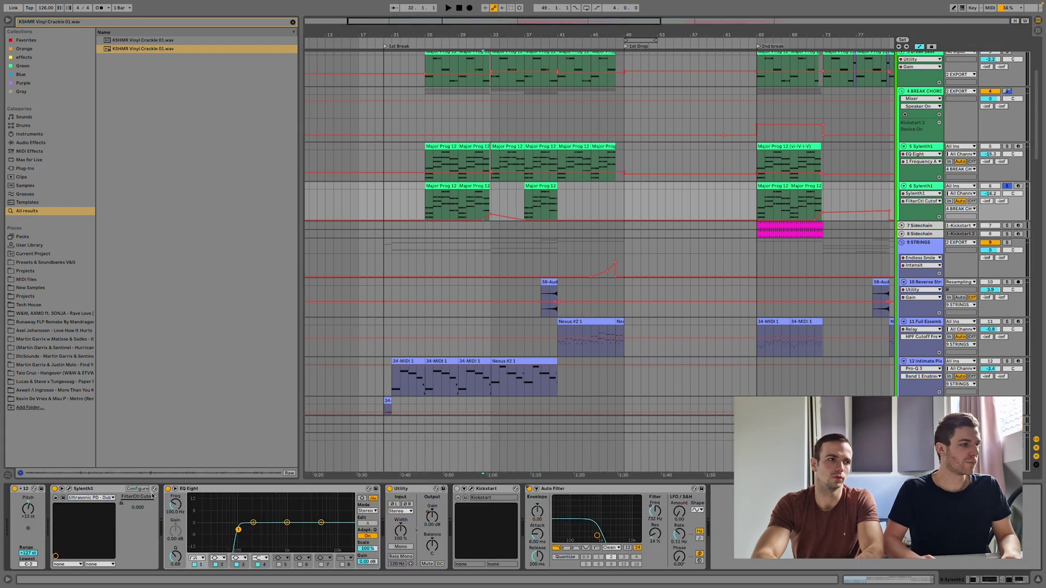
left_click(70, 490)
key("space")
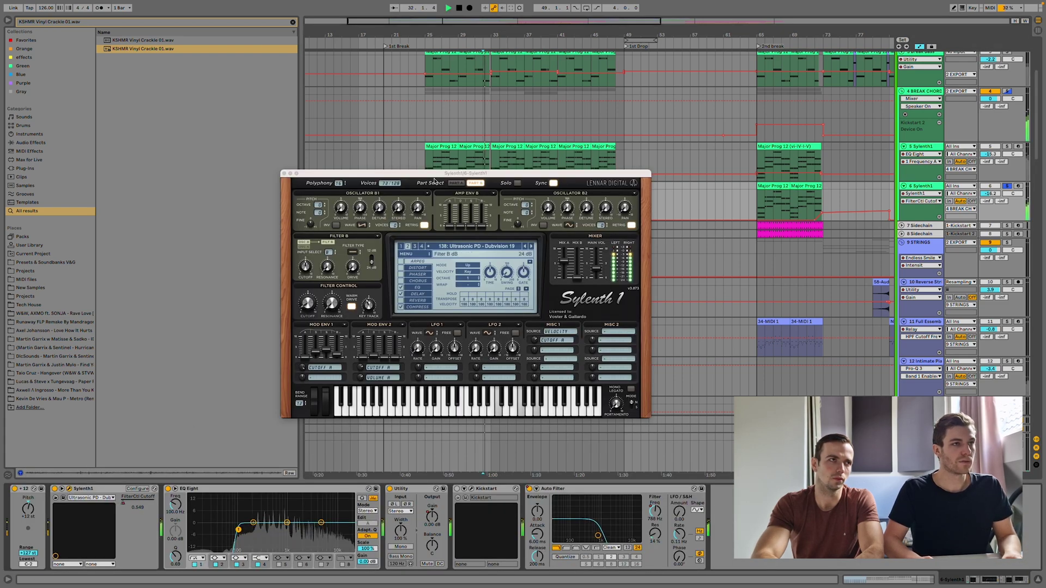
left_click_drag(444, 181, 613, 321)
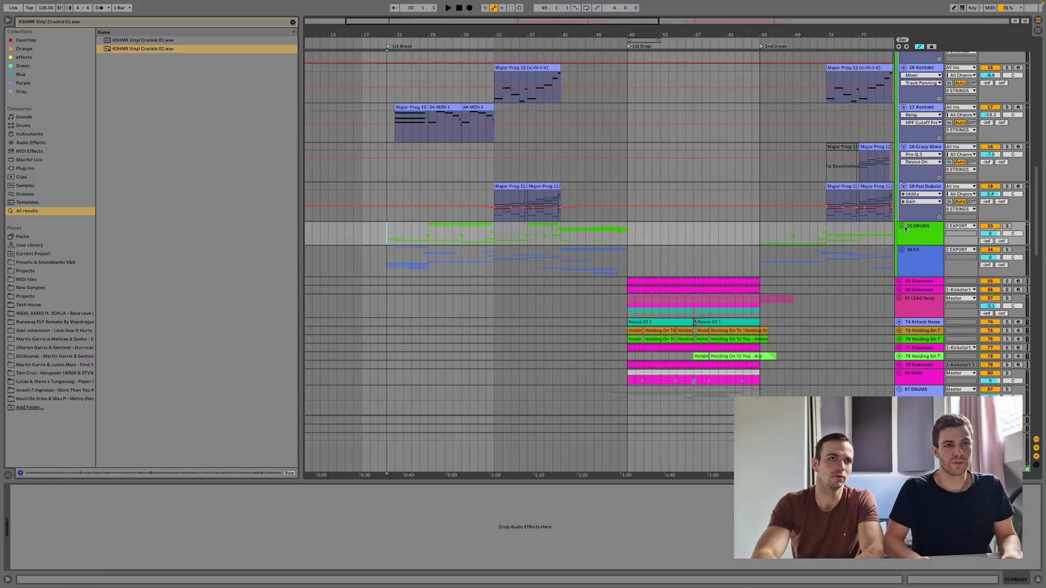
- Unfold the DRUMS group, play it soloed from bar 20, and look through its individual tracks
left_click(901, 226)
scroll(797, 275, "down", 8)
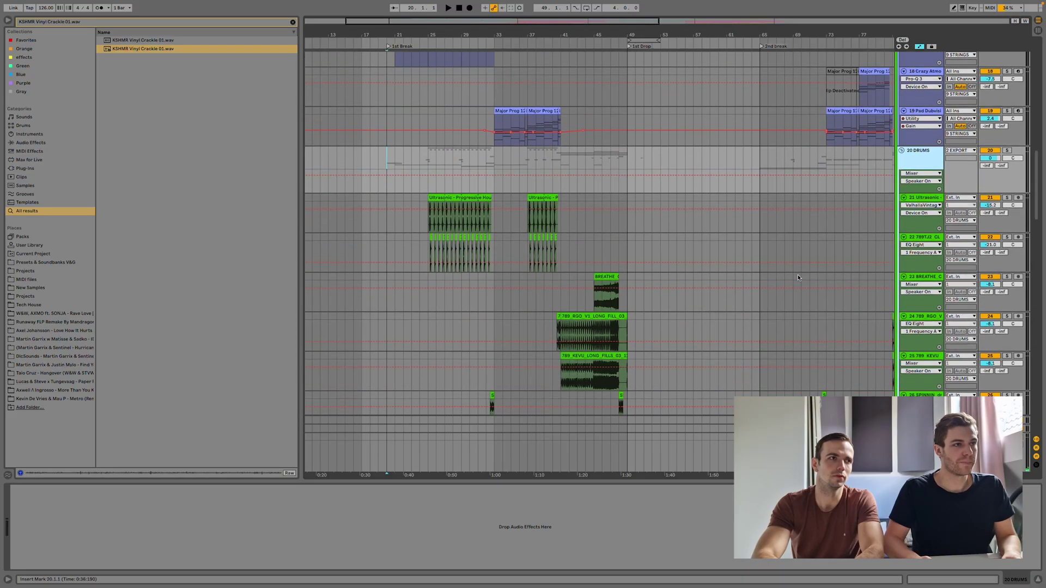
scroll(619, 301, "up", 6)
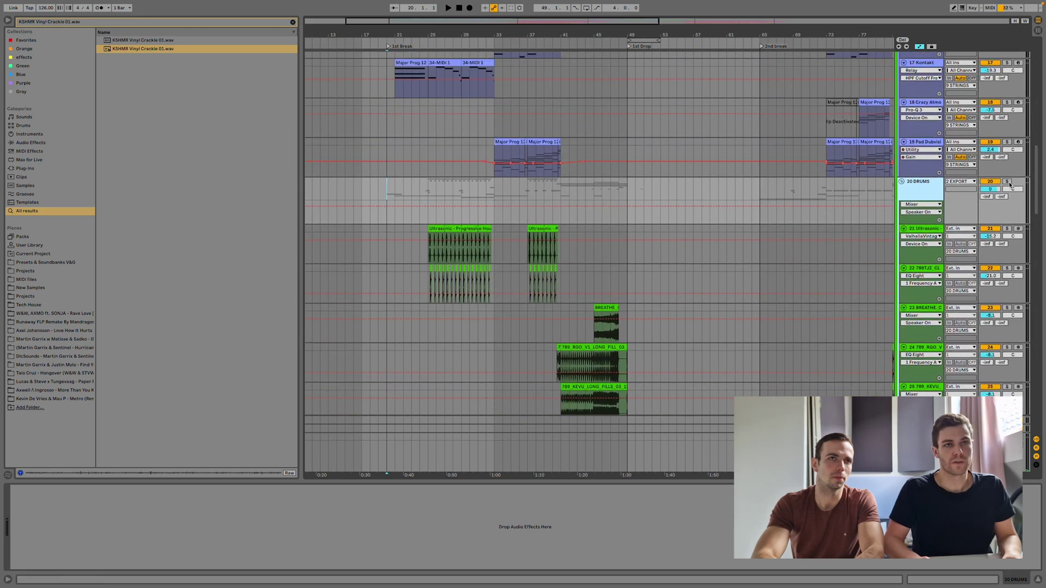
key("space")
scroll(642, 234, "down", 7)
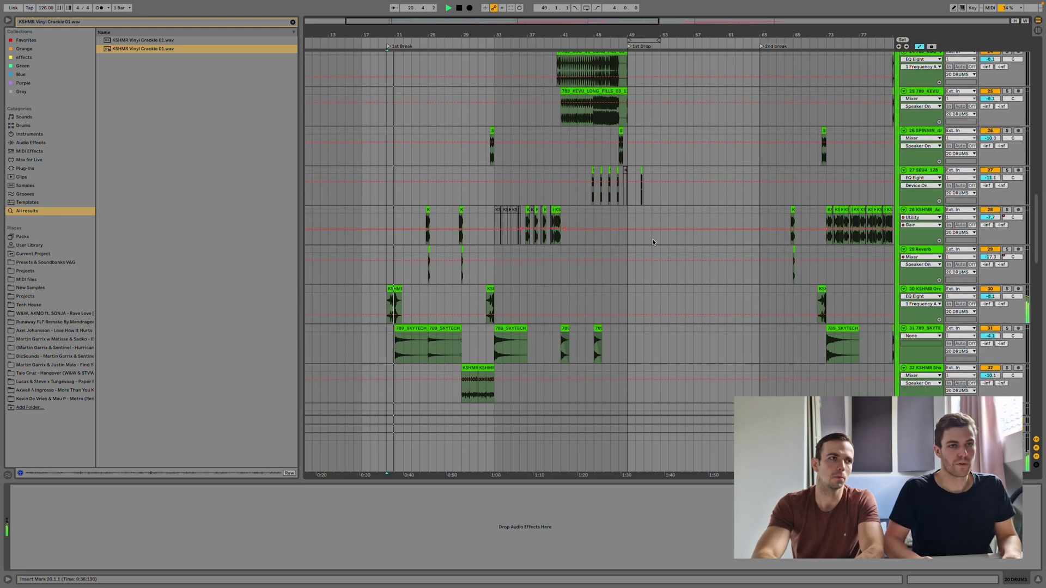
scroll(653, 242, "down", 1)
scroll(397, 37, "up", 10)
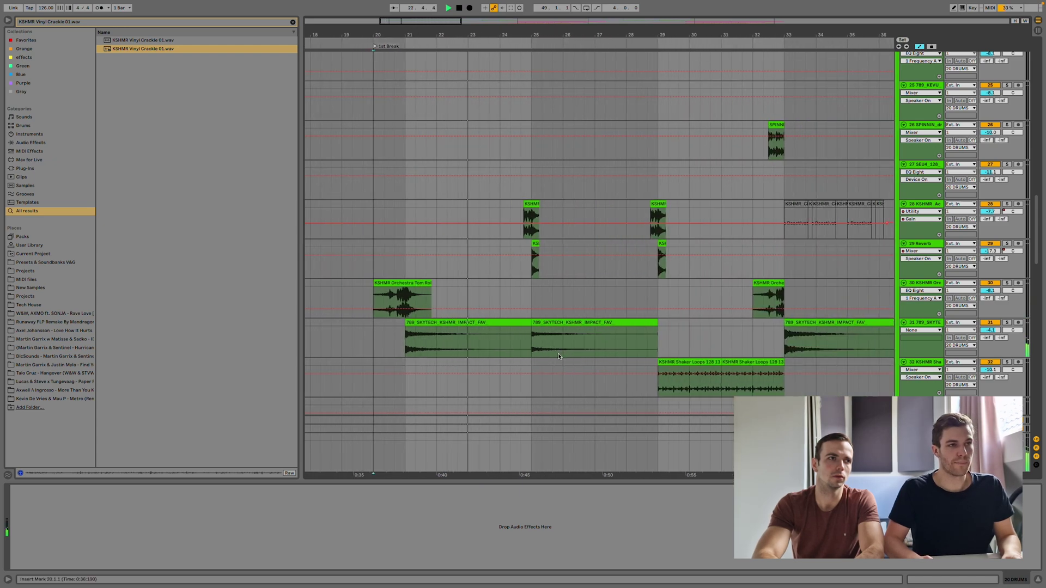
scroll(558, 353, "up", 3)
- Play the KSHMR Acoustic Drum Loop track soloed from just before bar 25 and inspect its fill clips
left_click(516, 298)
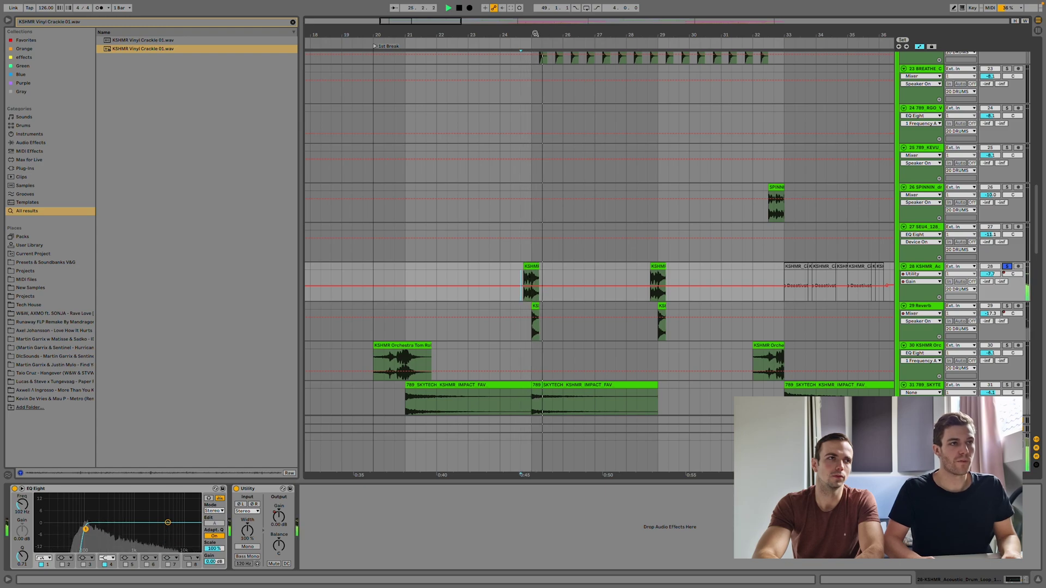
key("plus")
key("plus")
key("minus")
key("minus")
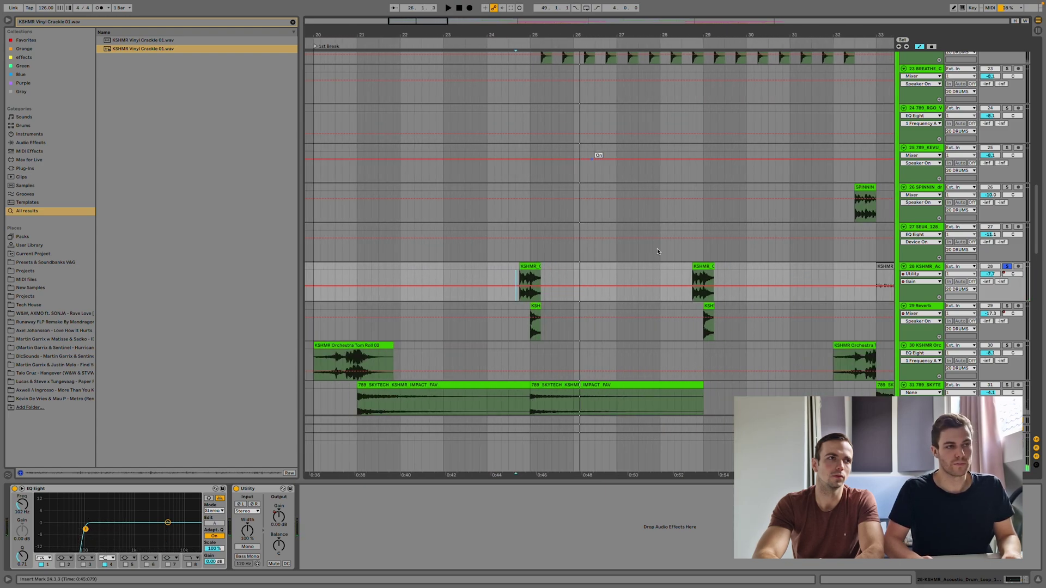
- Play the two clap tracks soloed together from bar 25 and select the Ultrasonic clap track
scroll(672, 291, "up", 5)
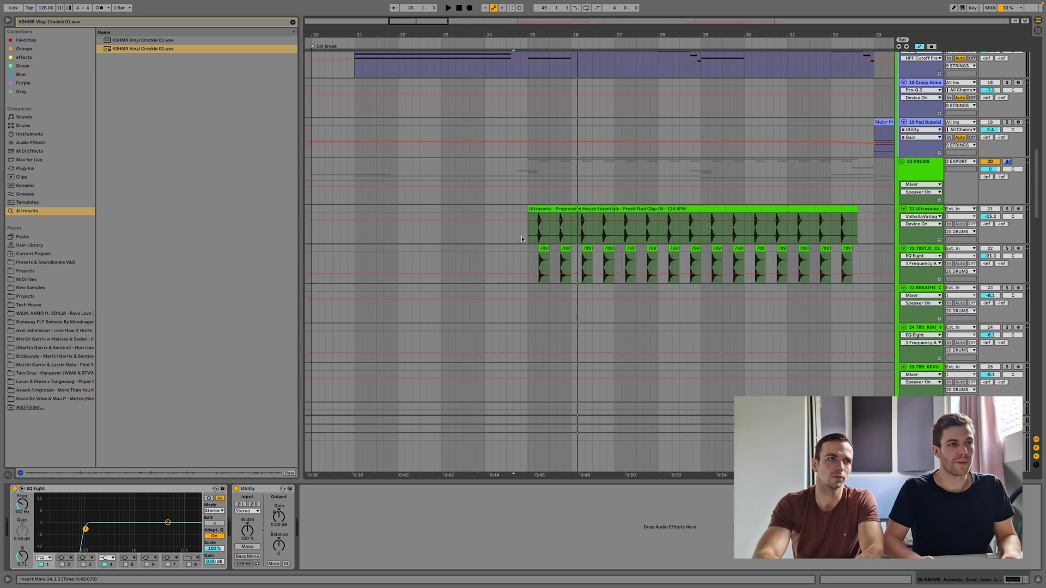
left_click(531, 234)
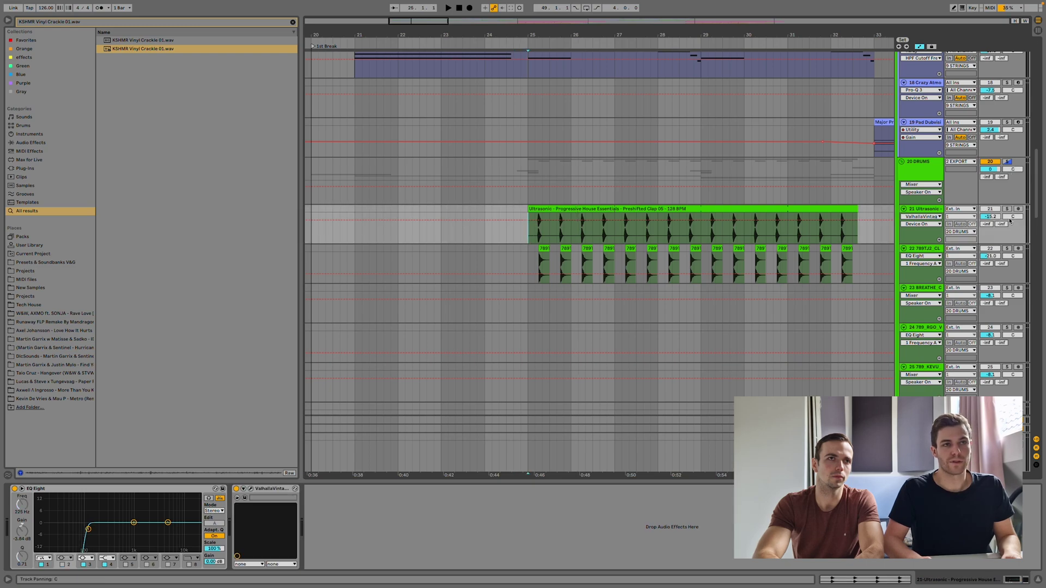
left_click(1007, 250)
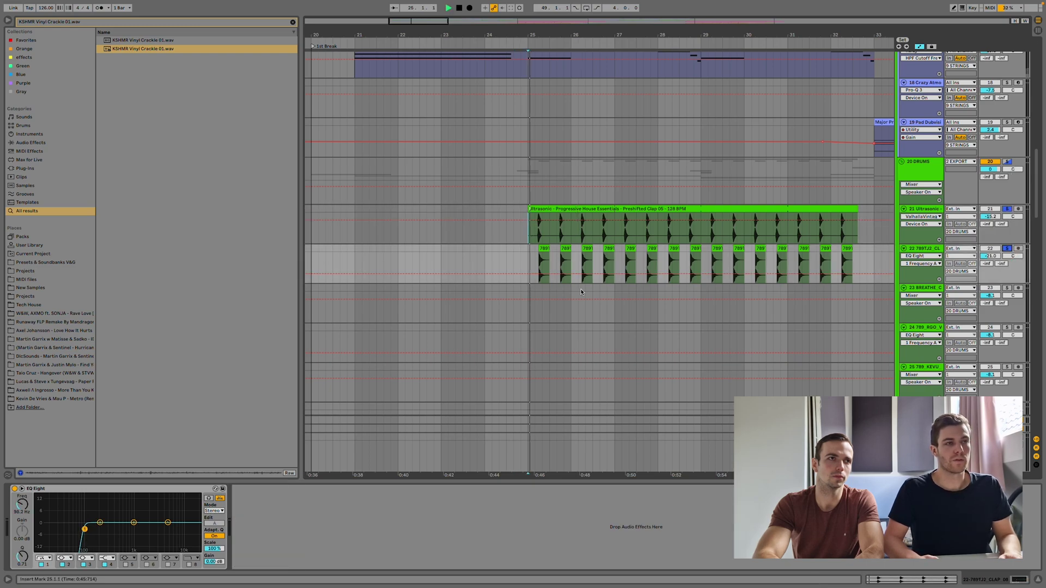
left_click(924, 208)
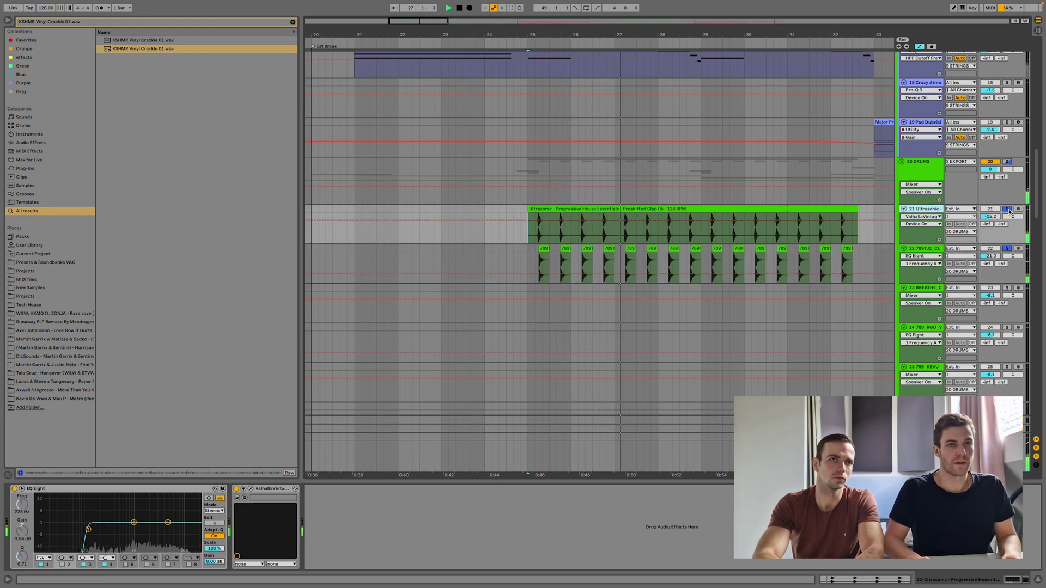
- Play the Ultrasonic clap track alone, check its ValhallaVintageVerb settings, and toggle the reverb to compare the sound
key("space")
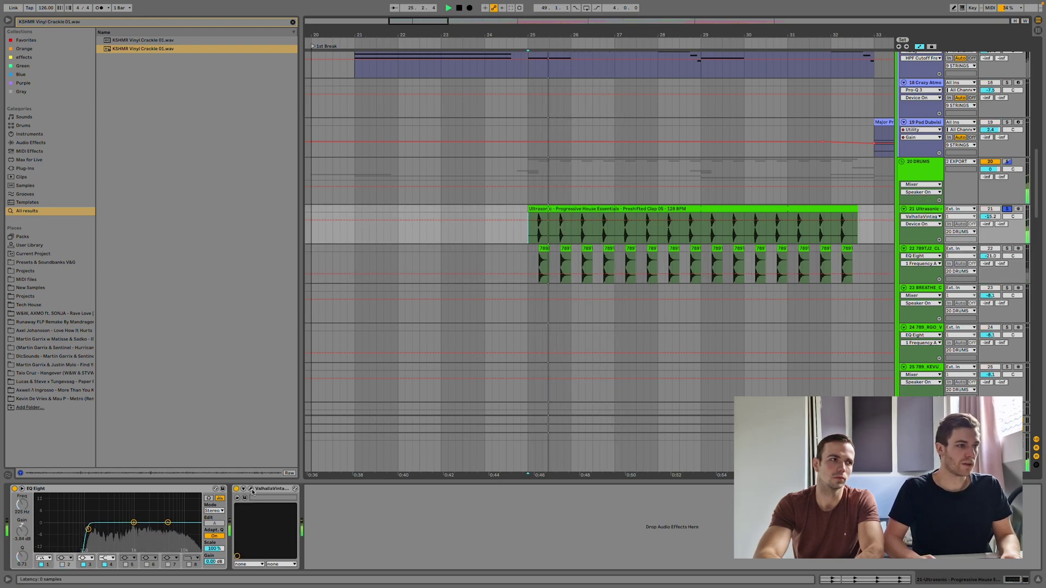
left_click(250, 488)
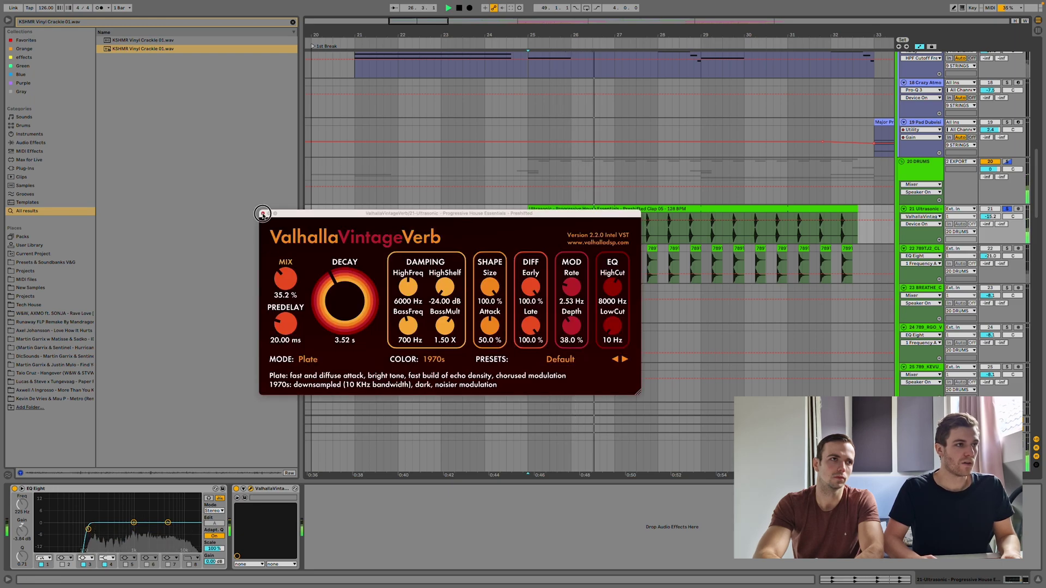
left_click(250, 488)
left_click(236, 488)
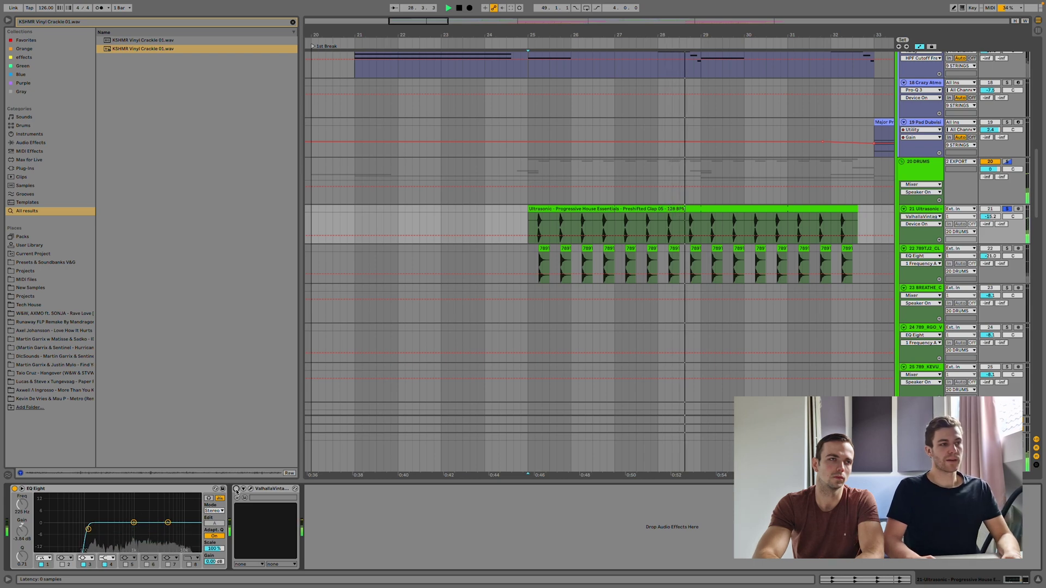
key("space")
key("space")
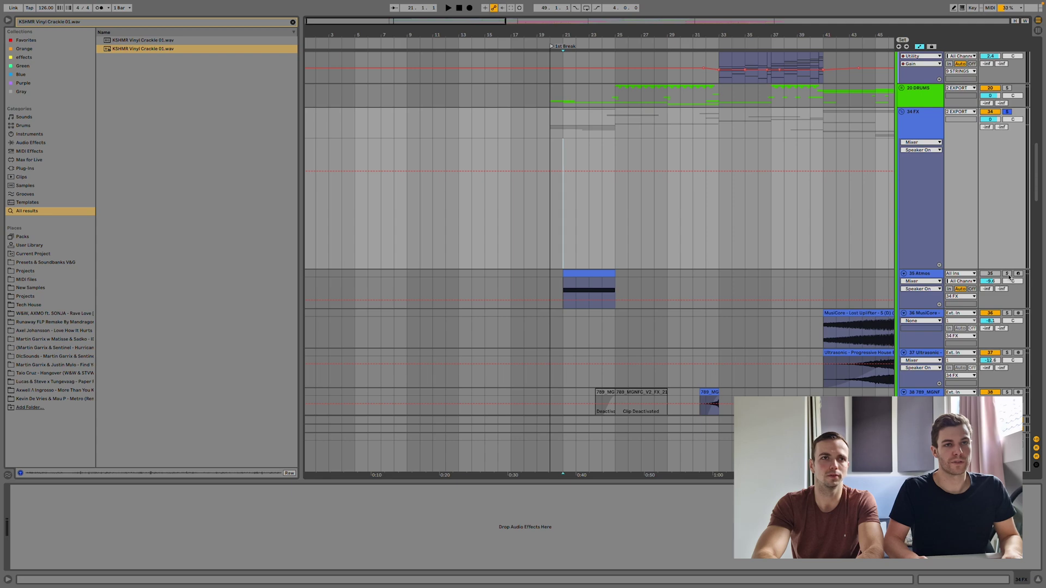
- Play the Atmos track from bar 21 and zoom into the sampler's looped section of the Holdin On To You acapella
left_click(923, 278)
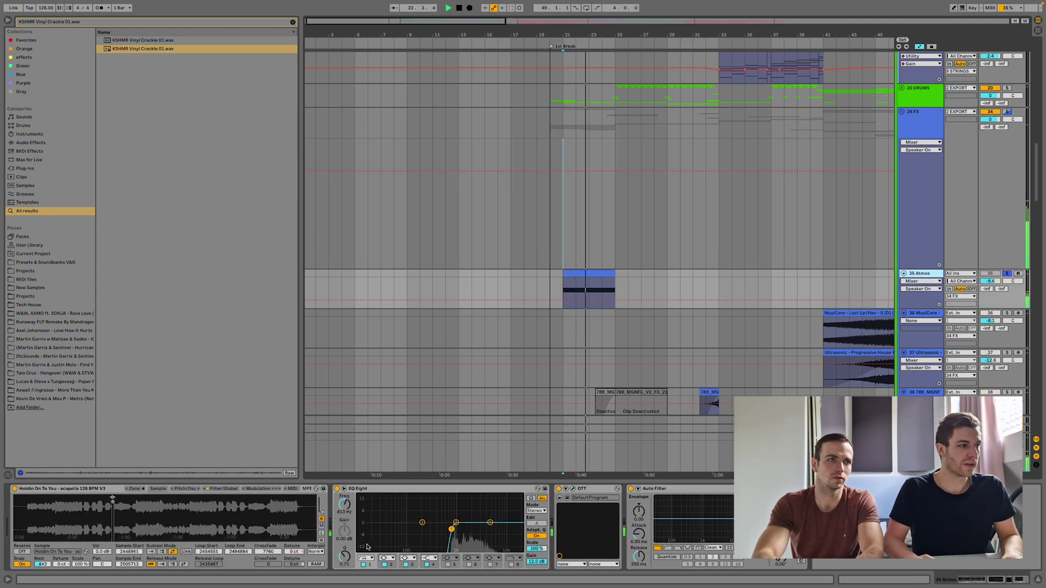
left_click_drag(112, 499, 112, 536)
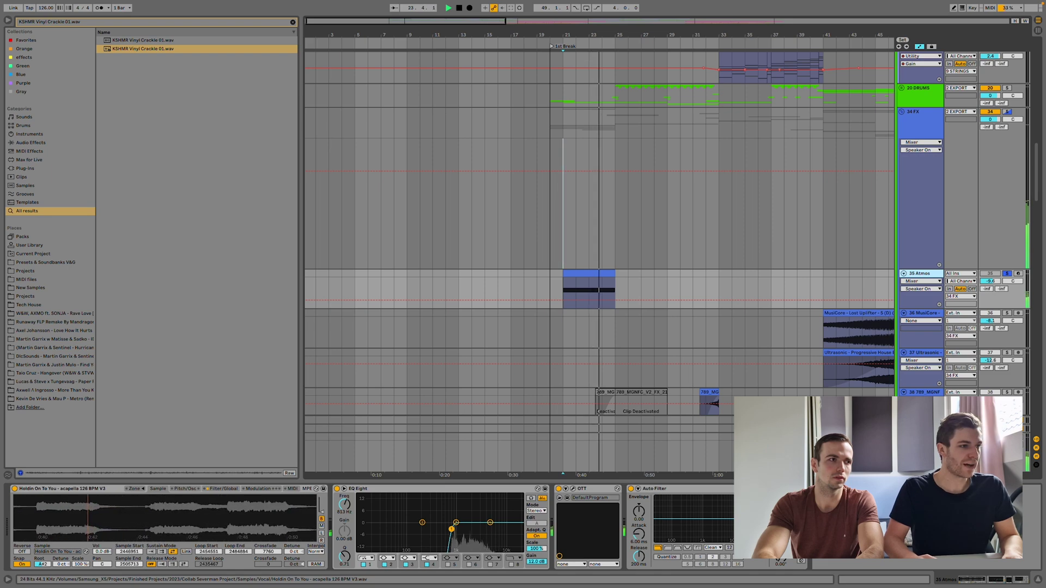
left_click_drag(258, 505, 209, 527)
left_click_drag(147, 509, 149, 510)
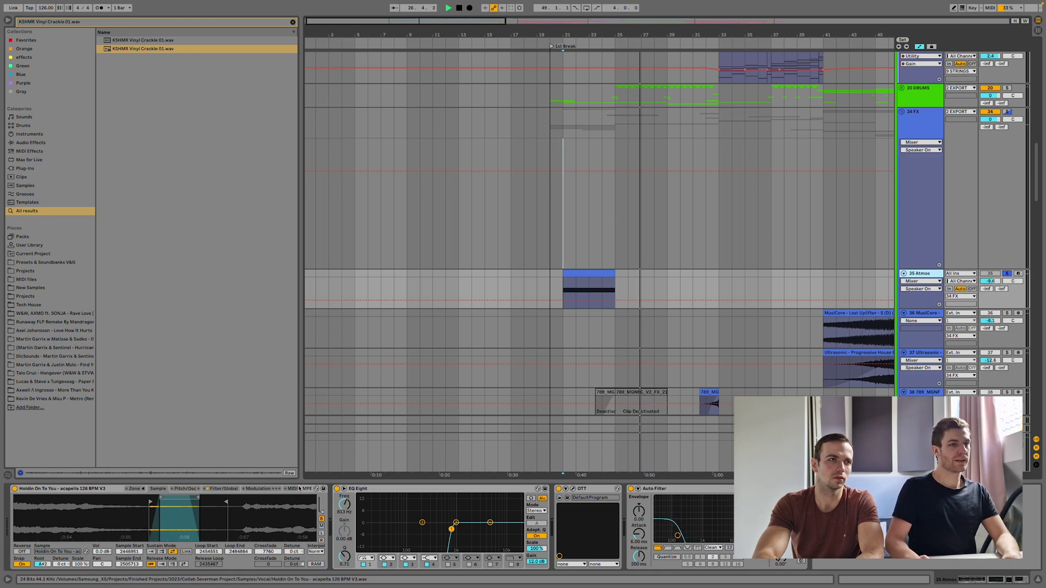
- Play the Atmos track soloed from bar 21, toggle OTT to compare the sound, and check the OTT settings
key("space")
key("space")
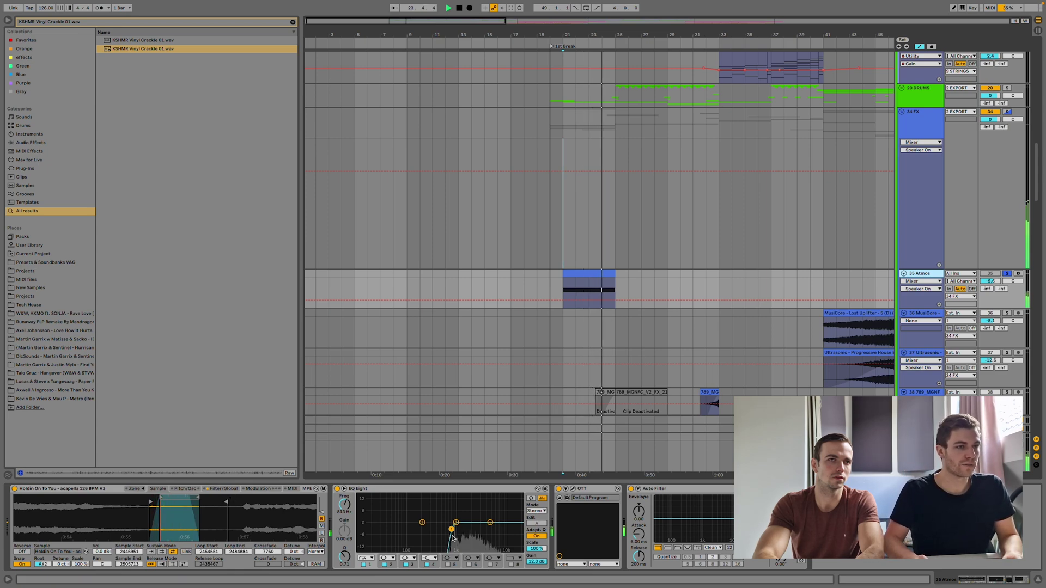
left_click(559, 489)
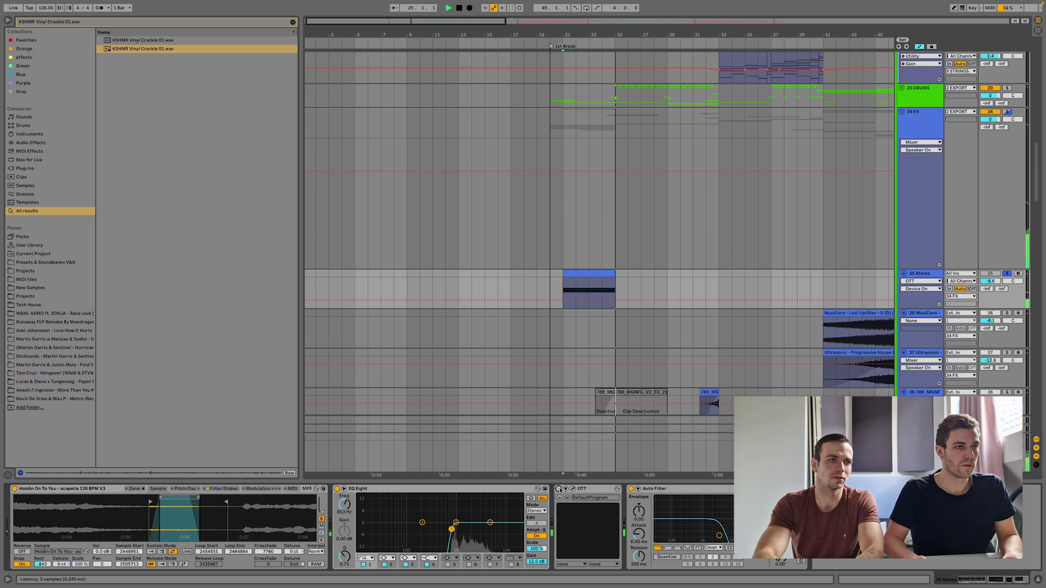
left_click(572, 488)
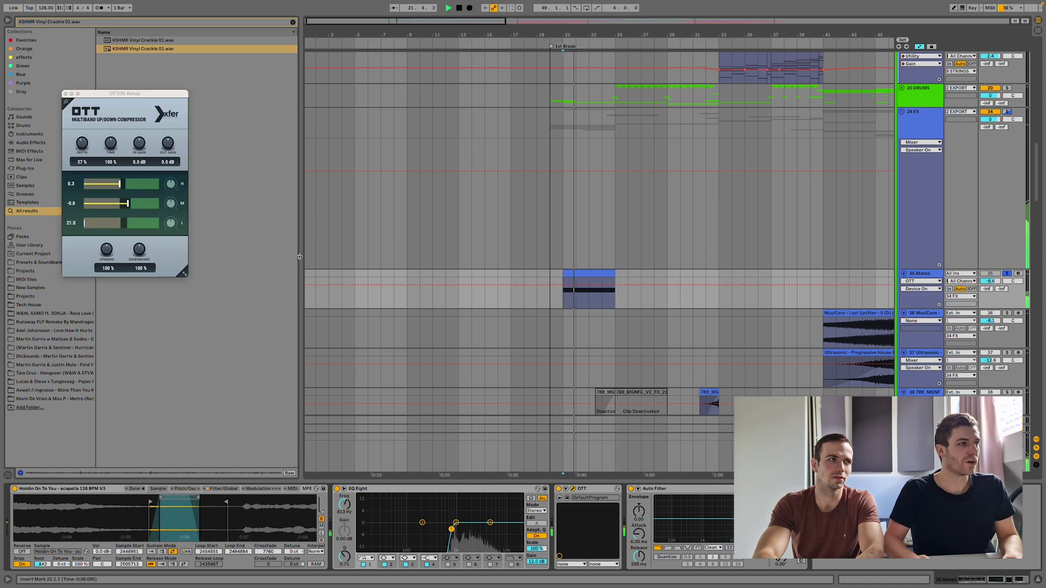
left_click(66, 93)
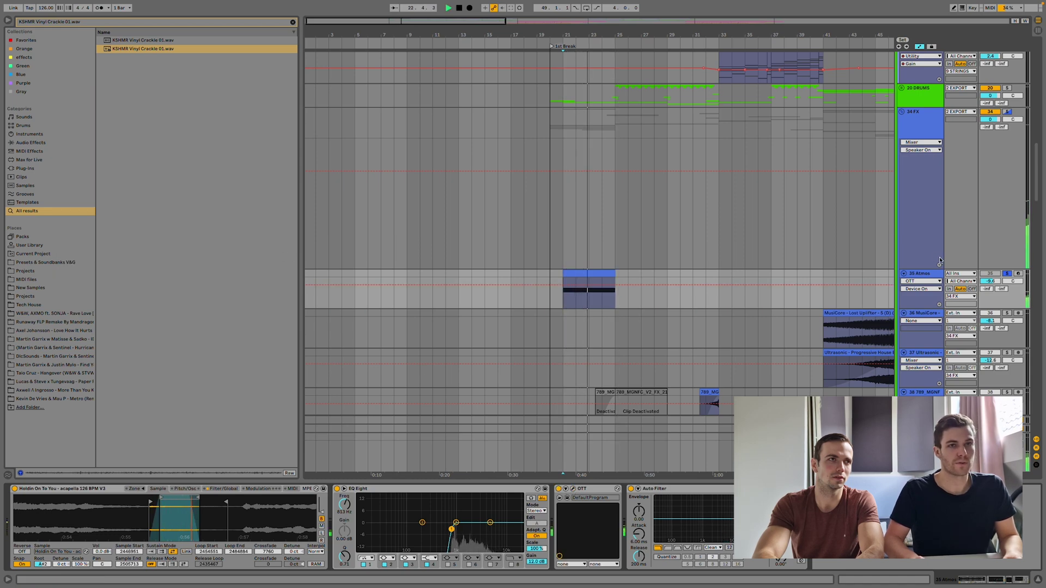
left_click(1007, 273)
key("space")
- Play the TJMP Athmo track soloed and with the full mix from bar 24
scroll(625, 335, "down", 6)
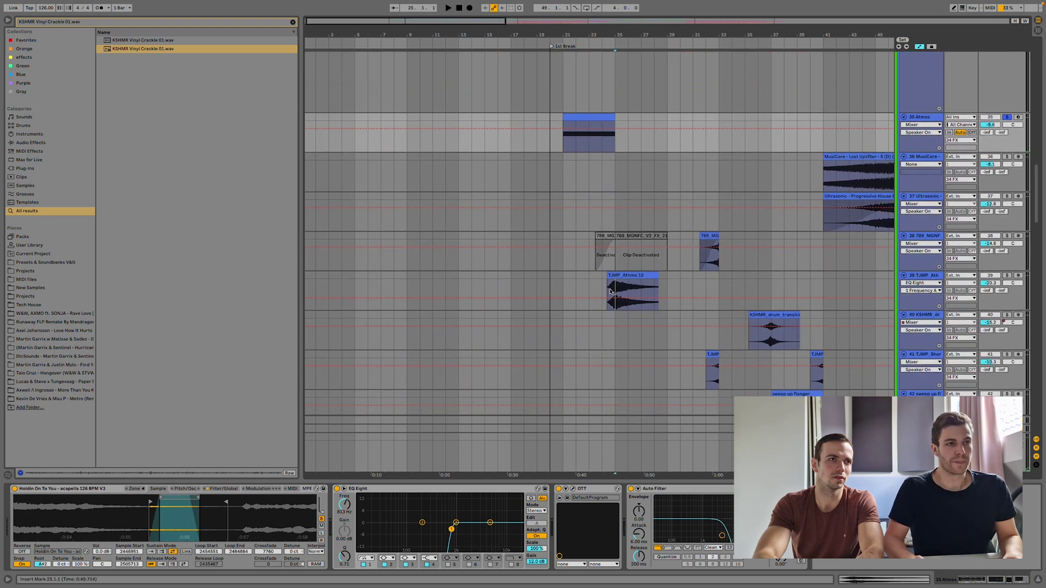
left_click(610, 291)
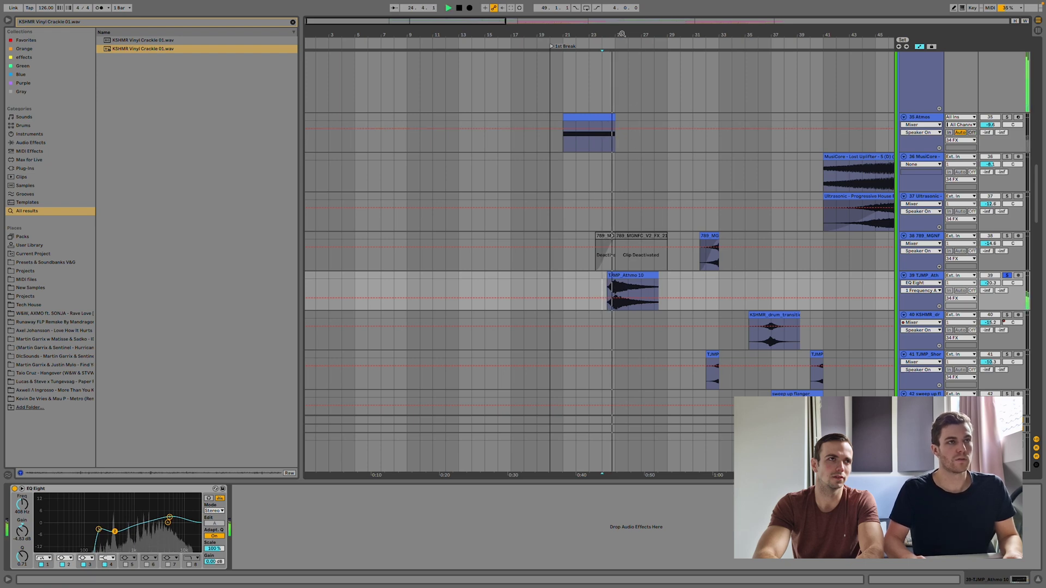
left_click_drag(625, 36, 625, 54)
key("minus")
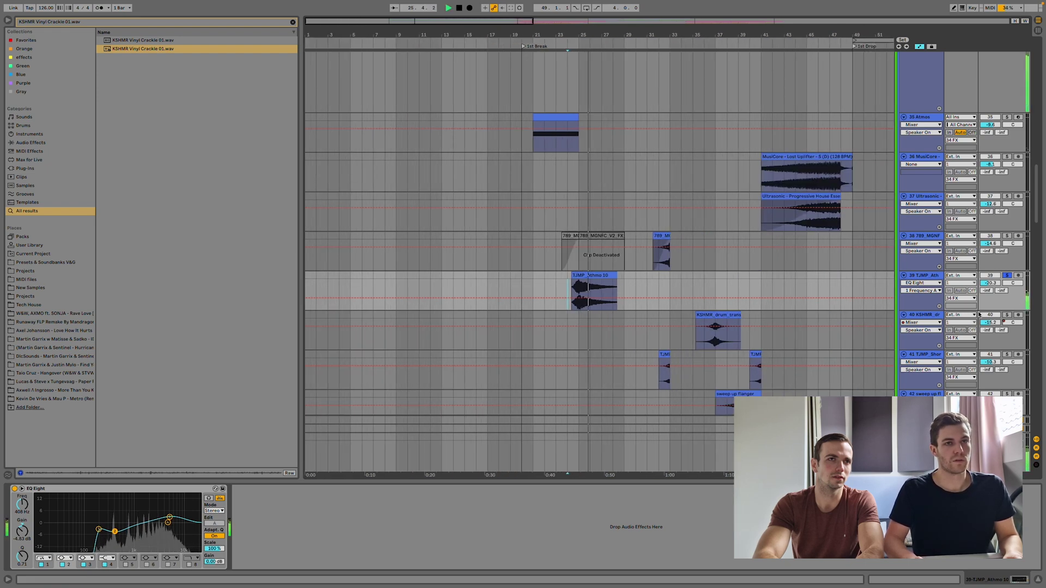
key("space")
key("space")
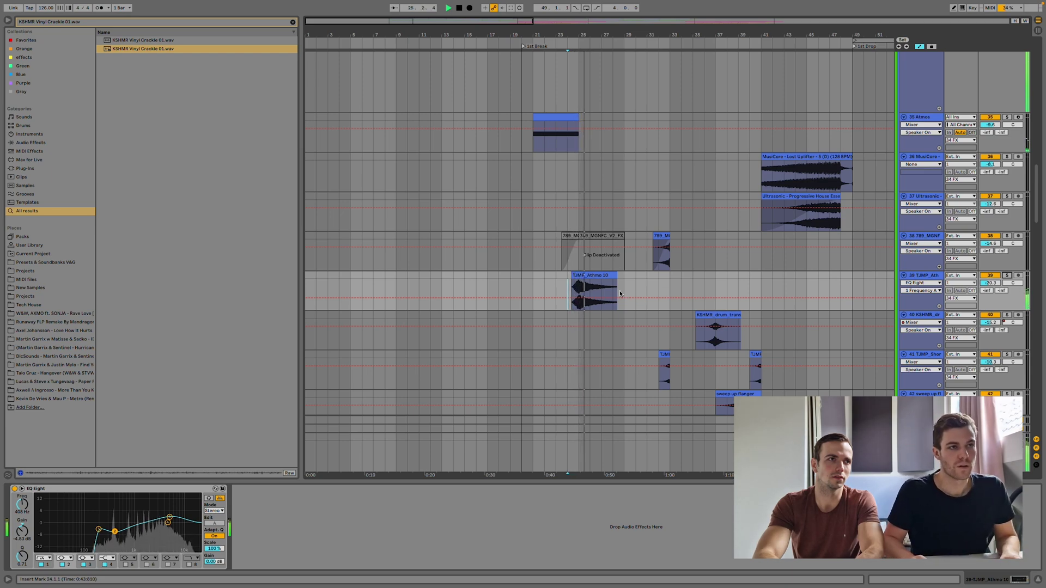
left_click(580, 289)
- Play the Apache_SFX_Rise, FXPOLICE and KSHMR Vinyl Crackle tracks soloed together from bar 21
scroll(621, 296, "down", 5)
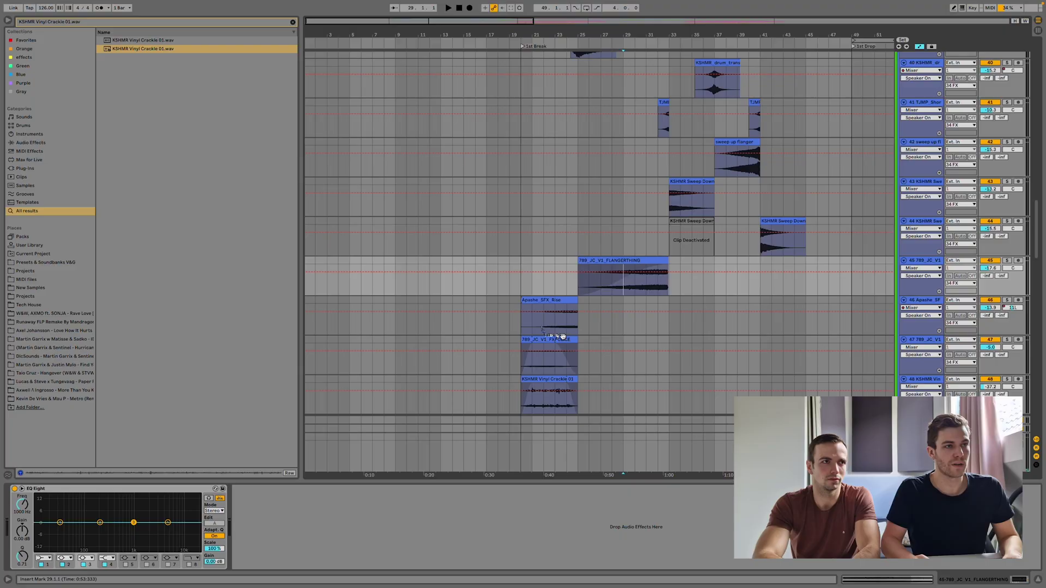
left_click(532, 322)
left_click(1007, 301)
key("space")
scroll(867, 332, "down", 2)
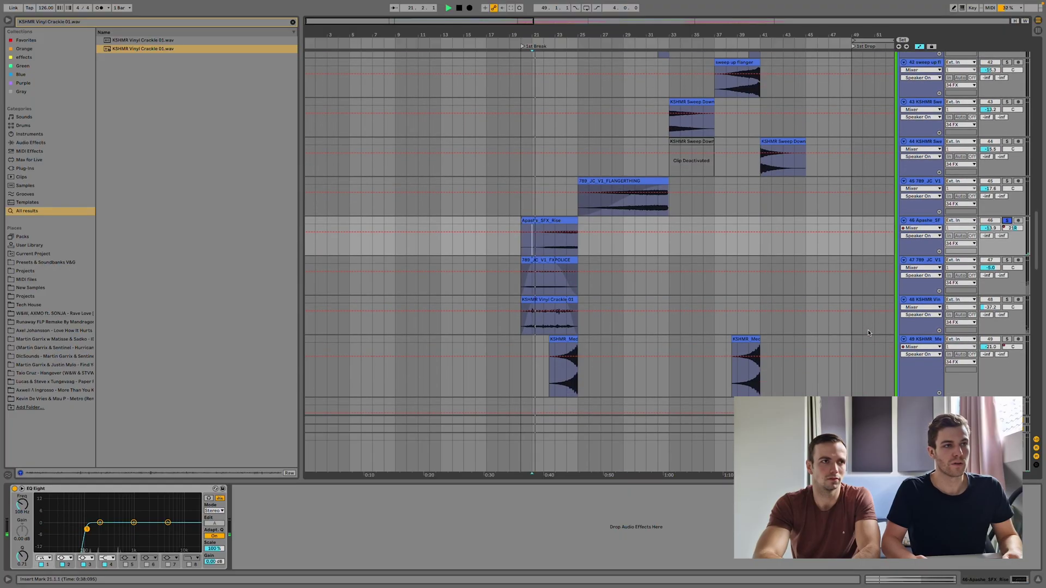
left_click(1008, 261)
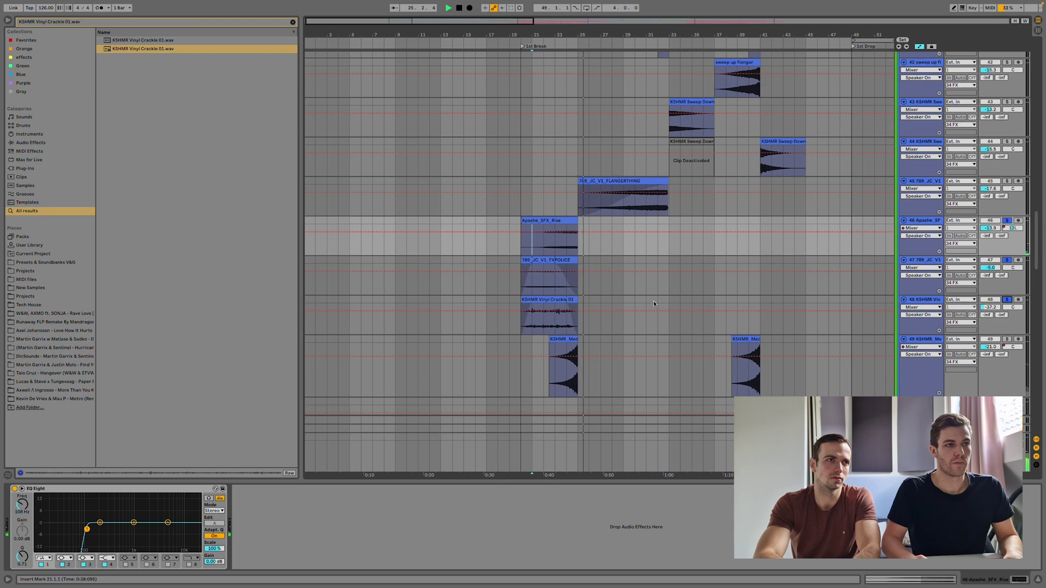
left_click(540, 287)
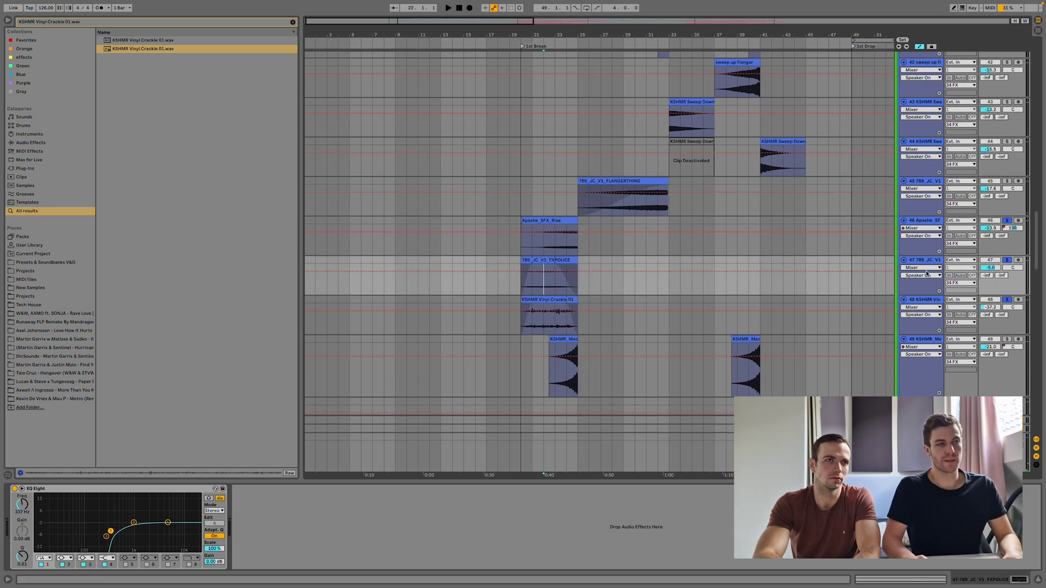
- Play the full mix from bar 28 and solo Kontakt track 16 in the STRINGS group
left_click(615, 250)
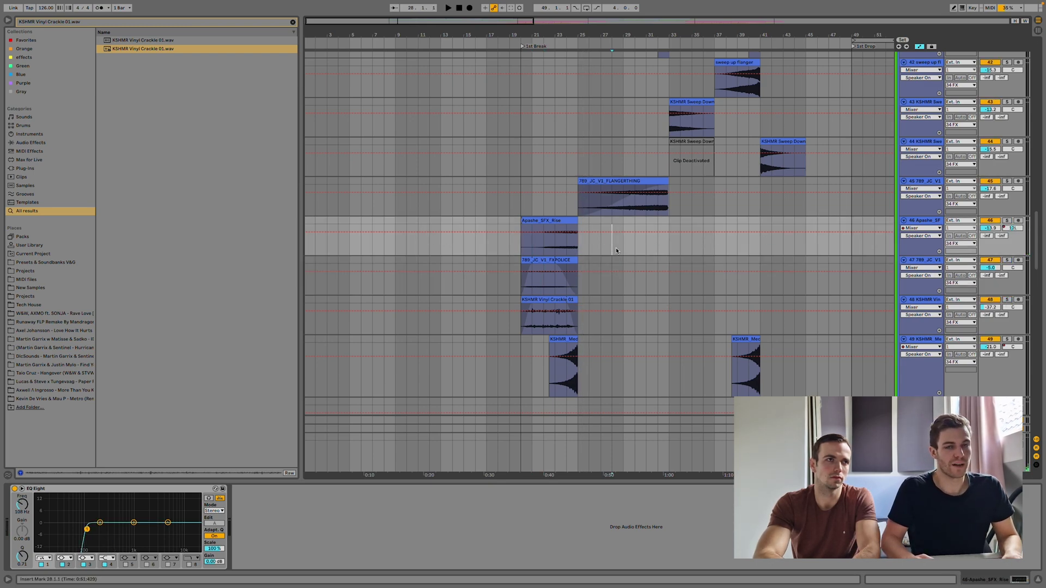
key("space")
scroll(626, 248, "up", 5)
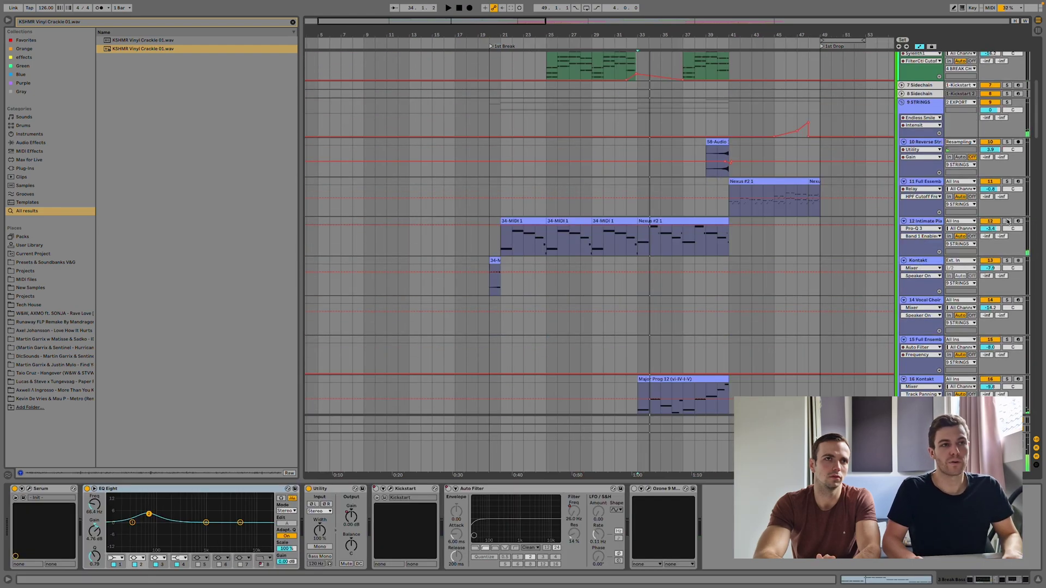
scroll(976, 303, "down", 3)
left_click(1007, 299)
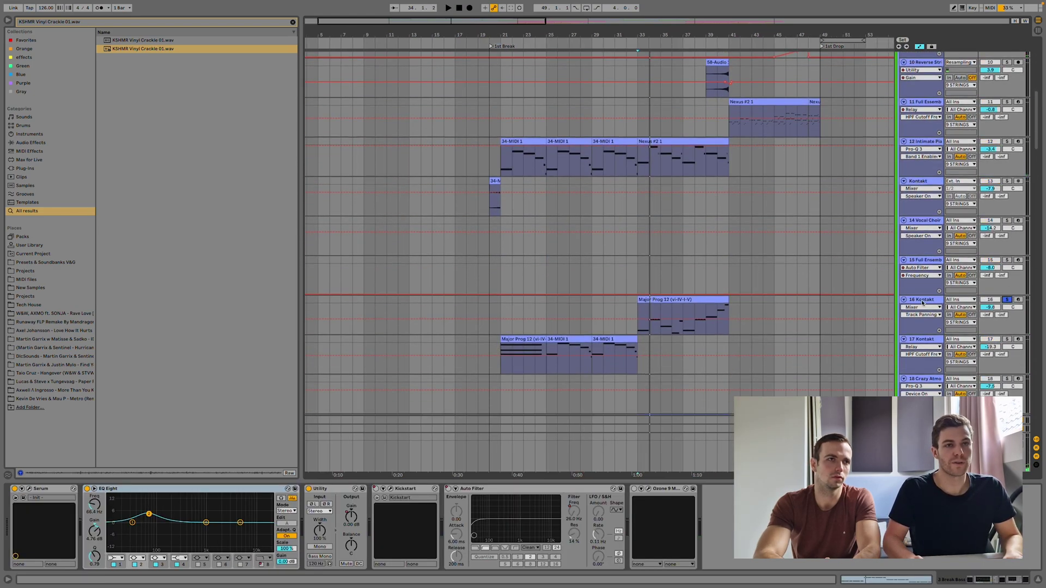
left_click(922, 303)
- Unfold the DRUMS group, solo the SKYTECH KSHMR impact track alongside the Kontakt strings, and play from bar 33
scroll(757, 329, "down", 3)
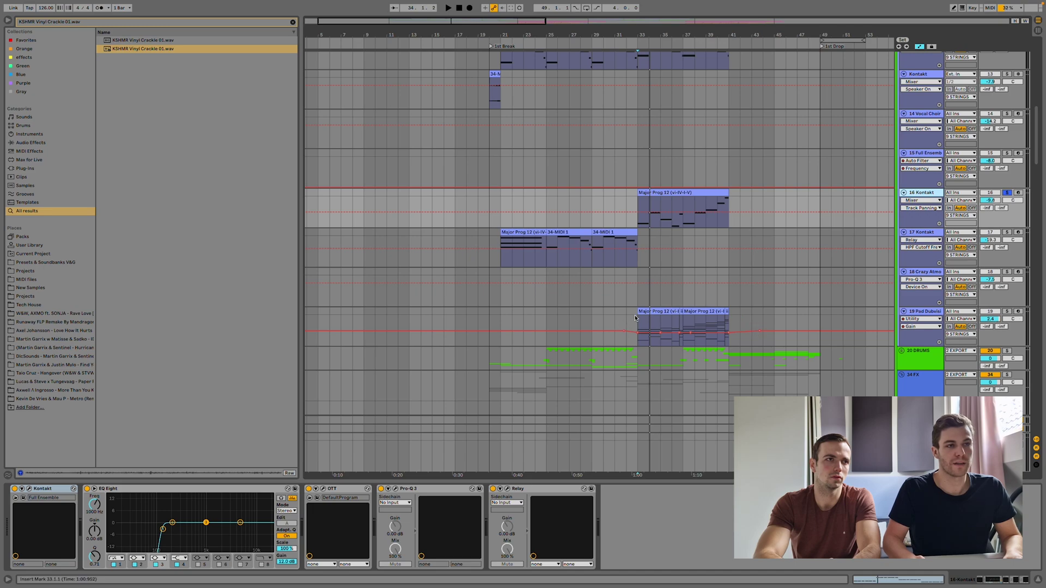
scroll(690, 324, "down", 2)
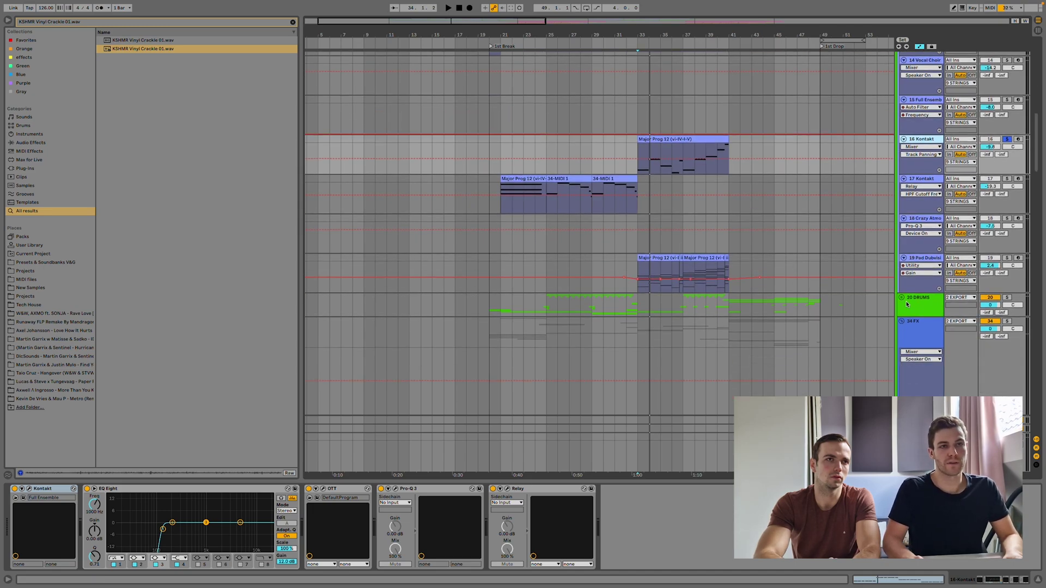
left_click(901, 299)
scroll(893, 315, "down", 10)
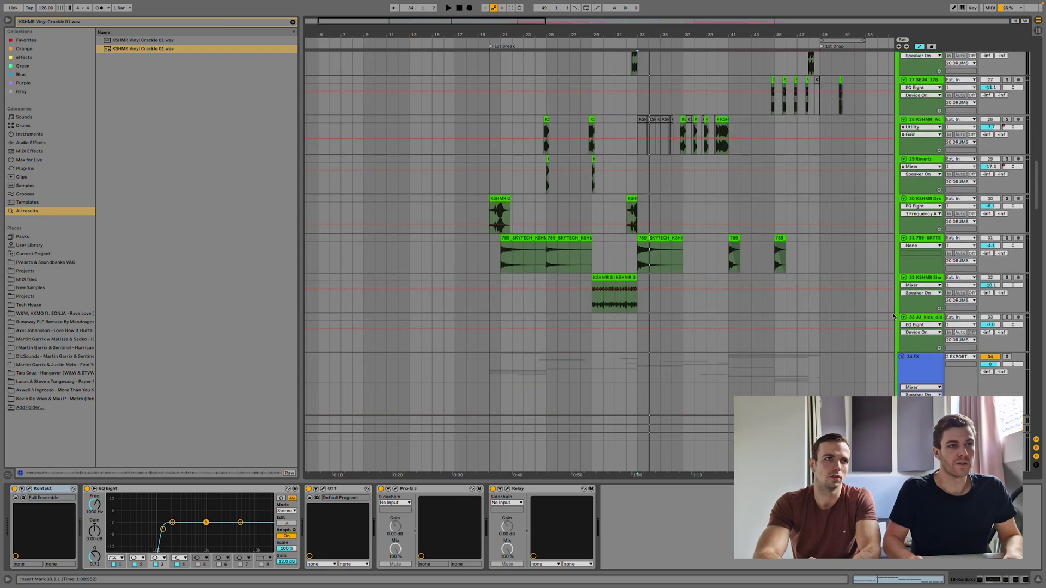
scroll(893, 316, "down", 5)
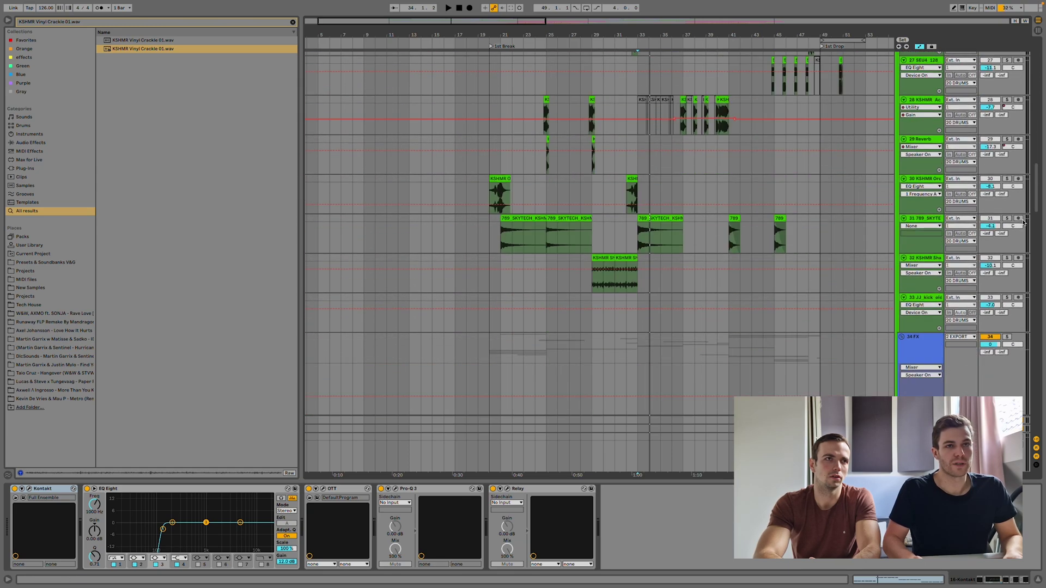
left_click(1007, 219)
key("space")
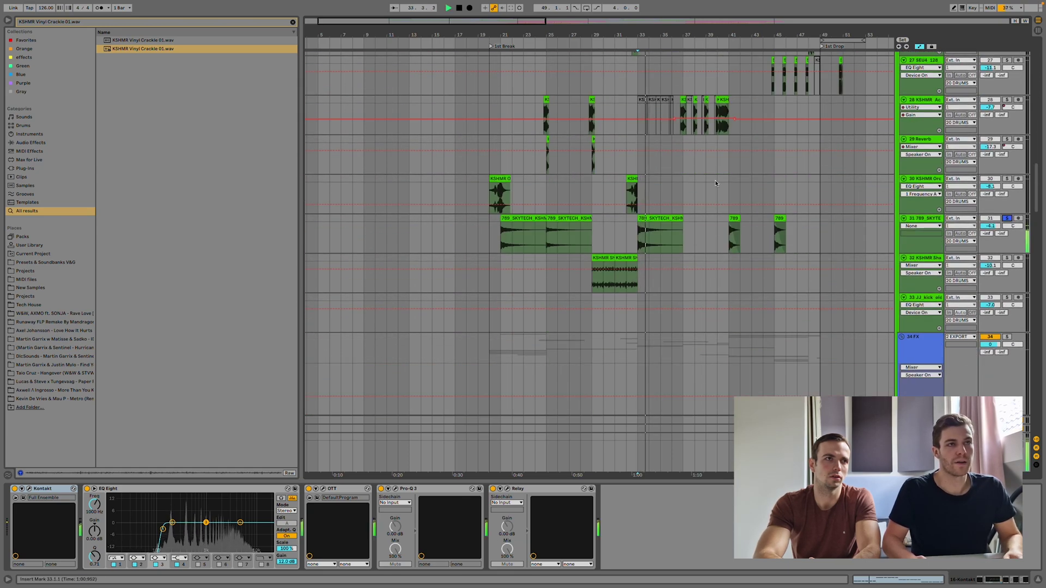
- Solo the KSHMR Acoustic Drum Loop track with the impact track and play its fills from bar 36
left_click(677, 132)
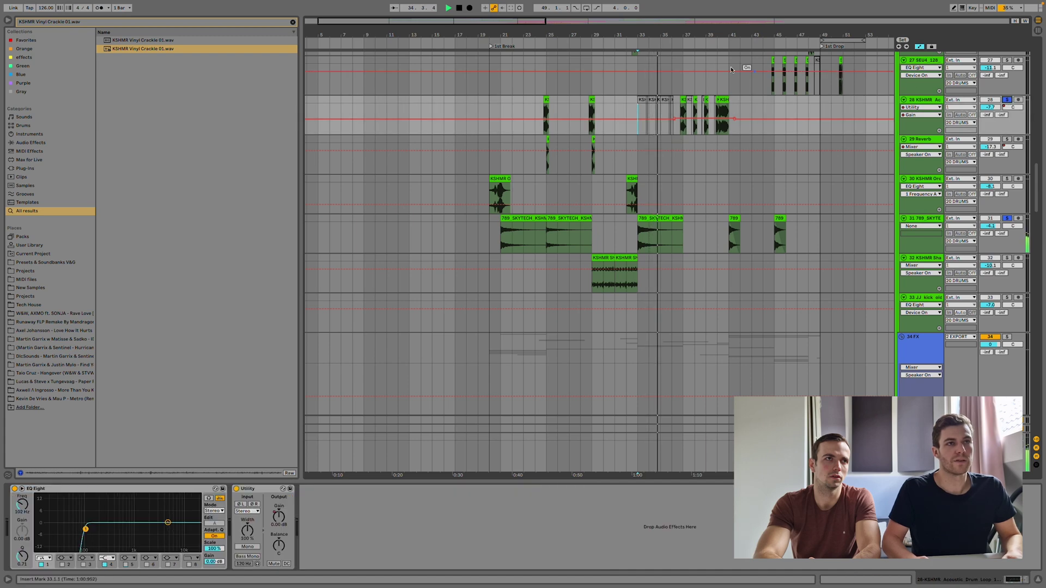
left_click_drag(692, 34, 640, 145)
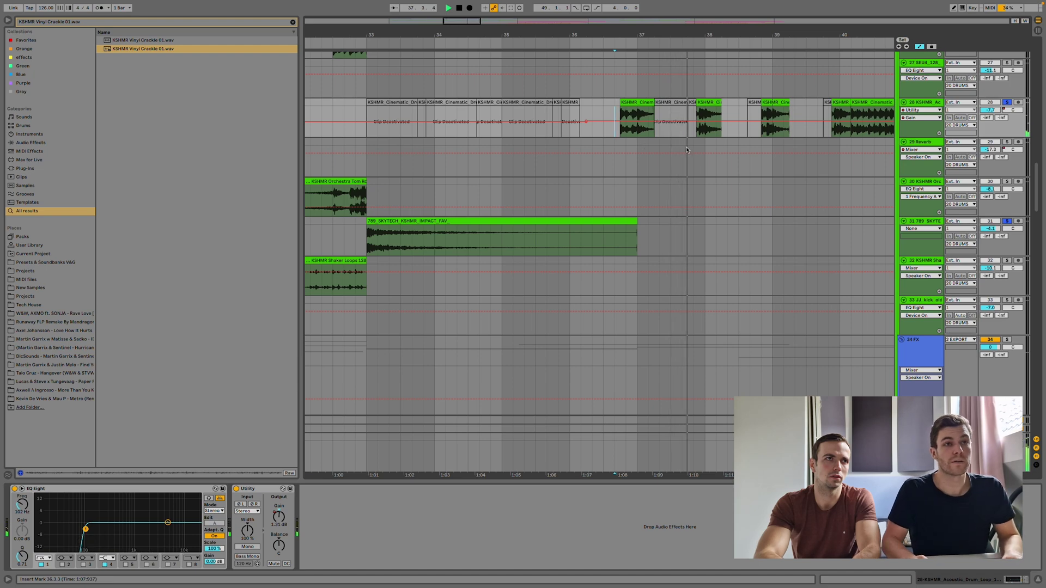
key("minus")
key("minus")
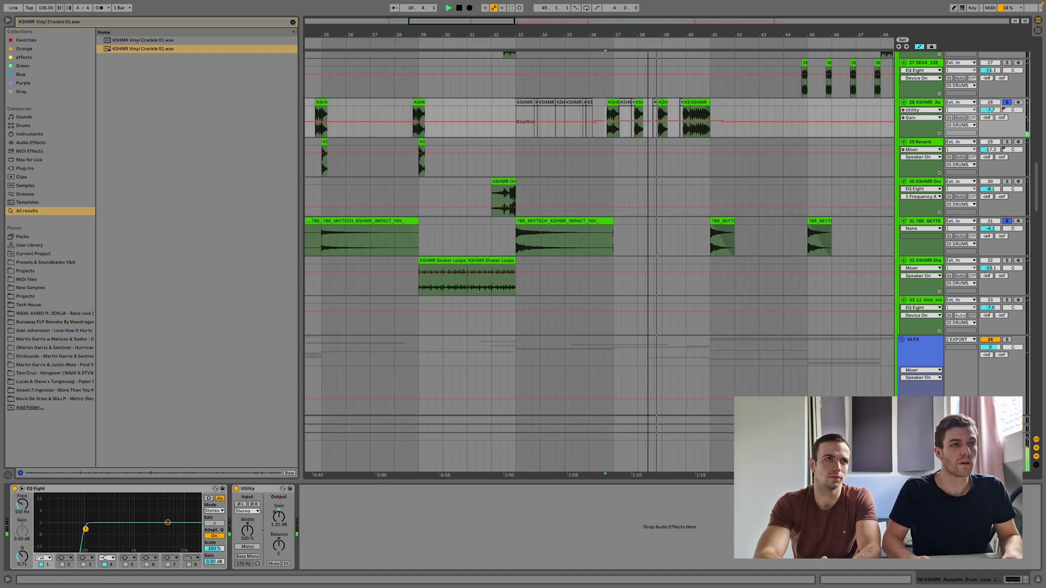
key("minus")
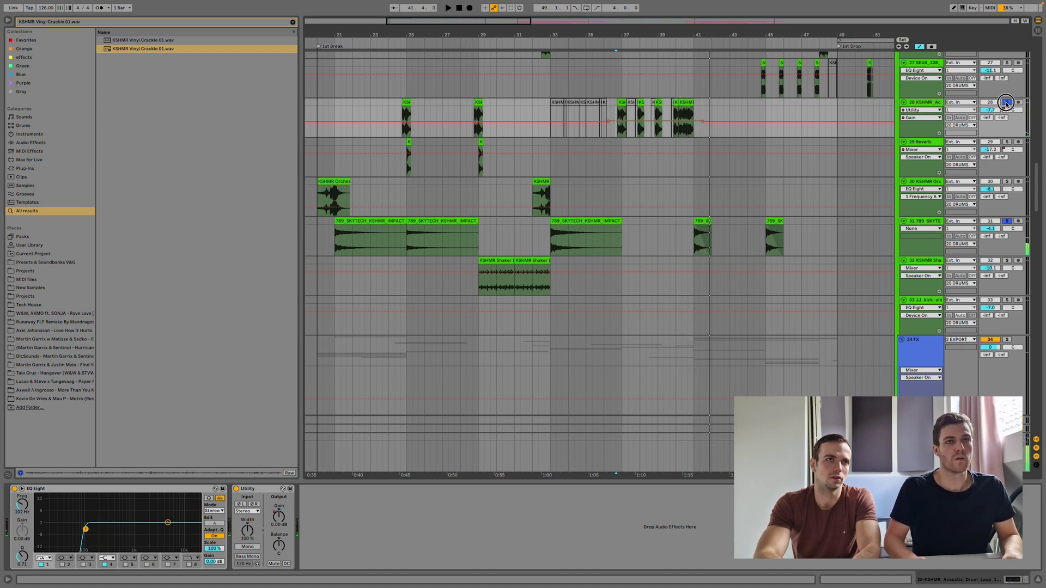
- Play the KSHMR drum transition cymbal track in the FX group soloed from bar 36
scroll(636, 188, "down", 10)
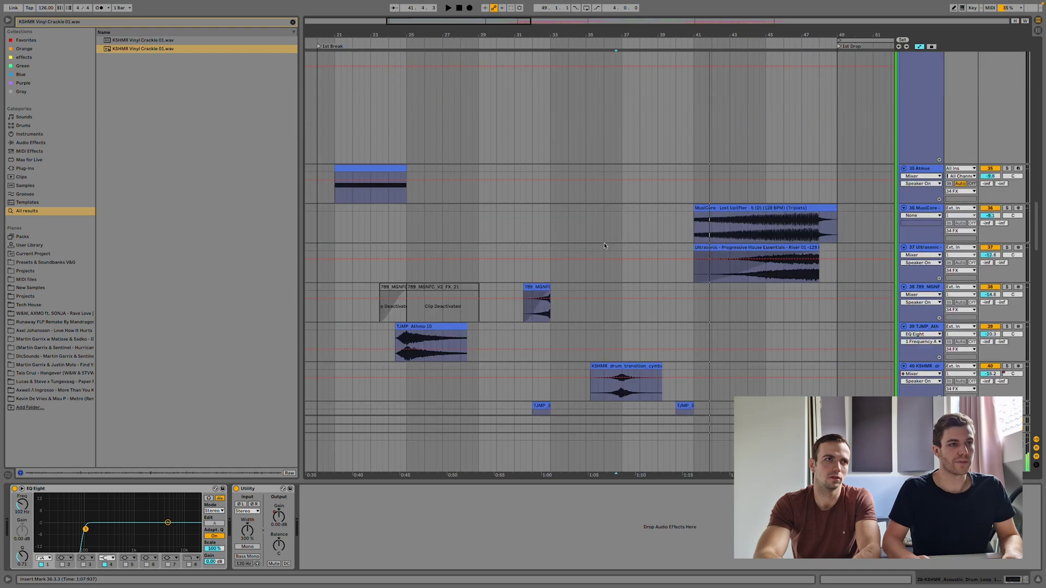
left_click(604, 218)
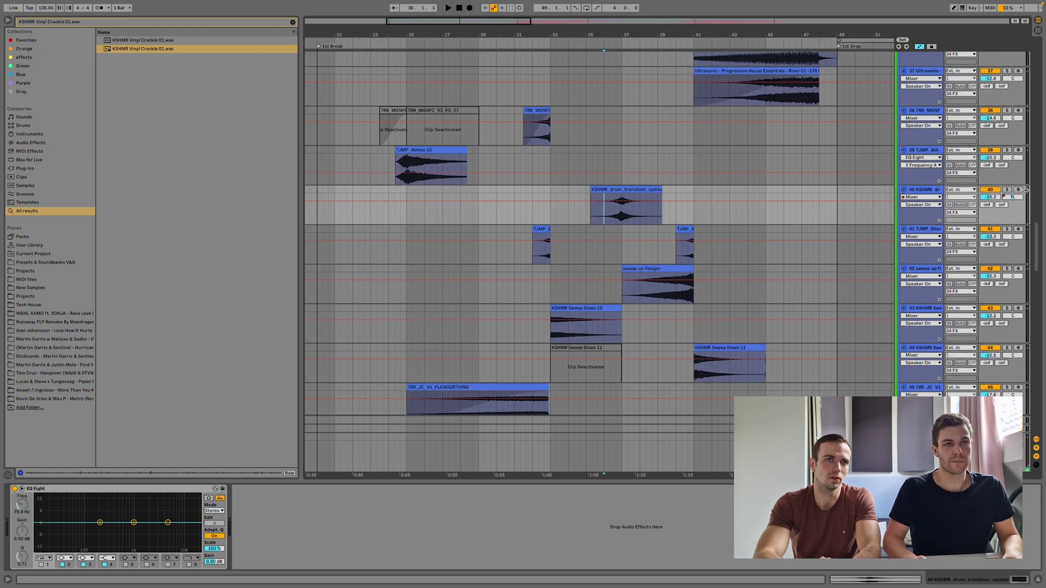
left_click(1008, 190)
key("space")
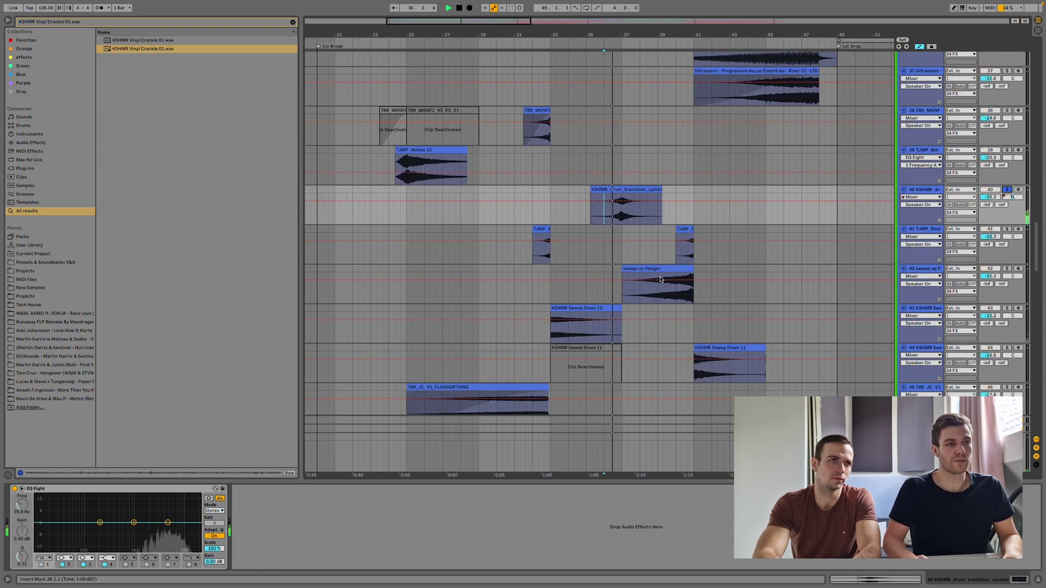
scroll(663, 289, "down", 2)
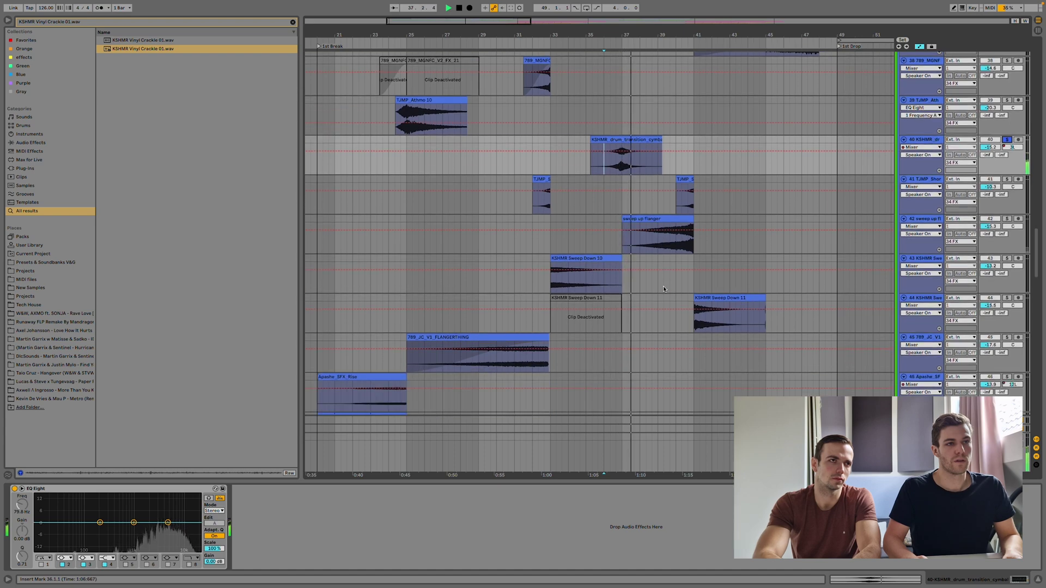
key("space")
- Play the sweep up flanger track soloed from bar 40
left_click(676, 234)
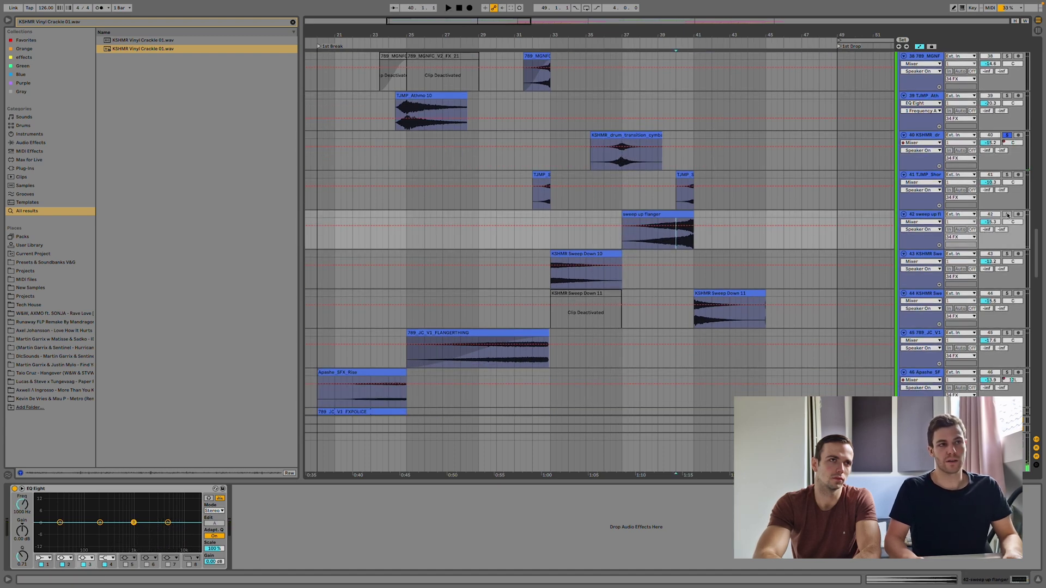
left_click(1007, 215)
key("space")
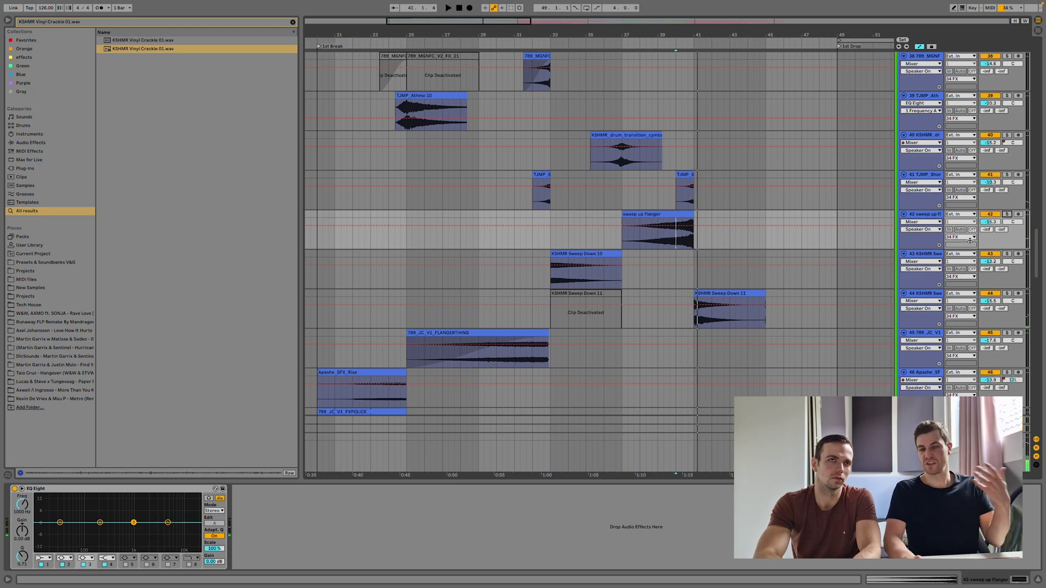
- Open the Full Ensemble track's Nexus #2 1 clip at bar 41 and examine the notes of its first four bars
key("minus")
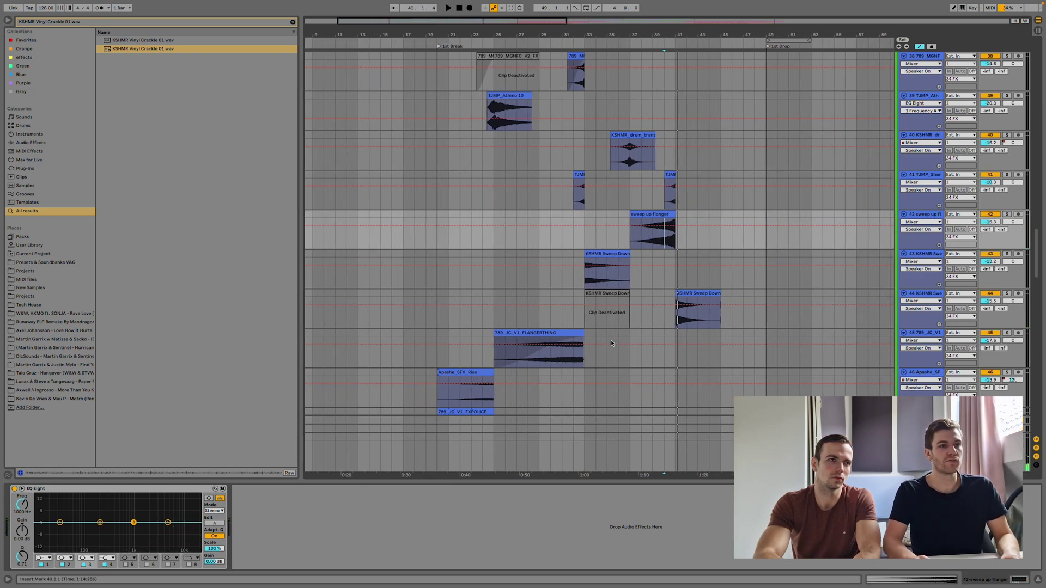
scroll(609, 339, "down", 5)
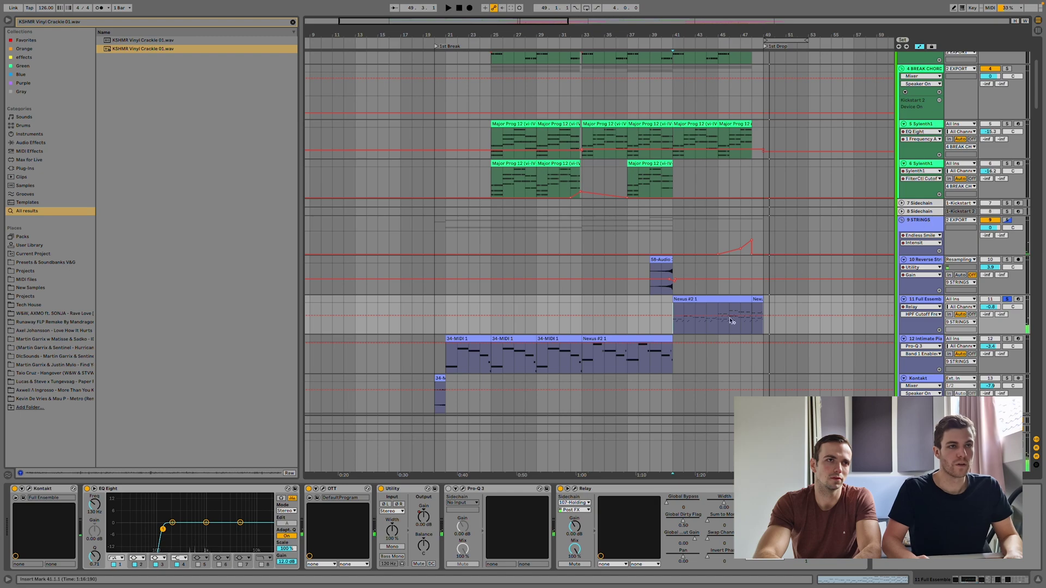
double_click(675, 301)
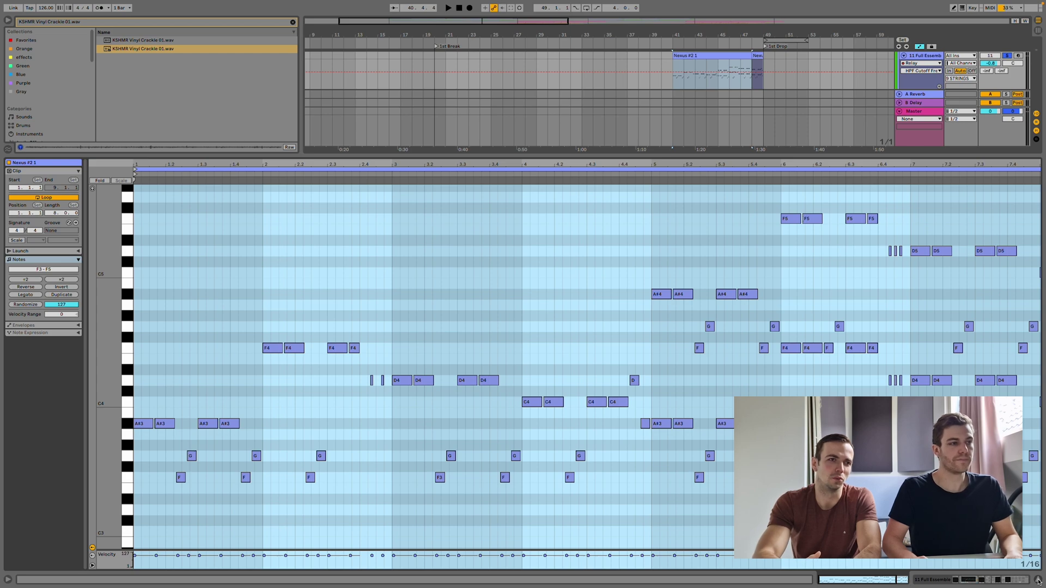
left_click_drag(148, 283, 641, 554)
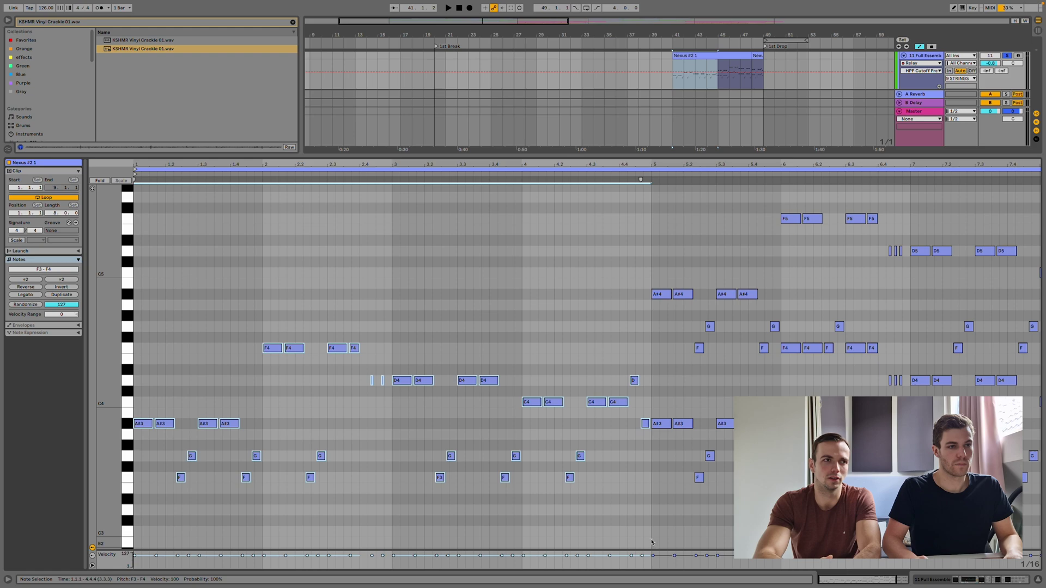
left_click(653, 538)
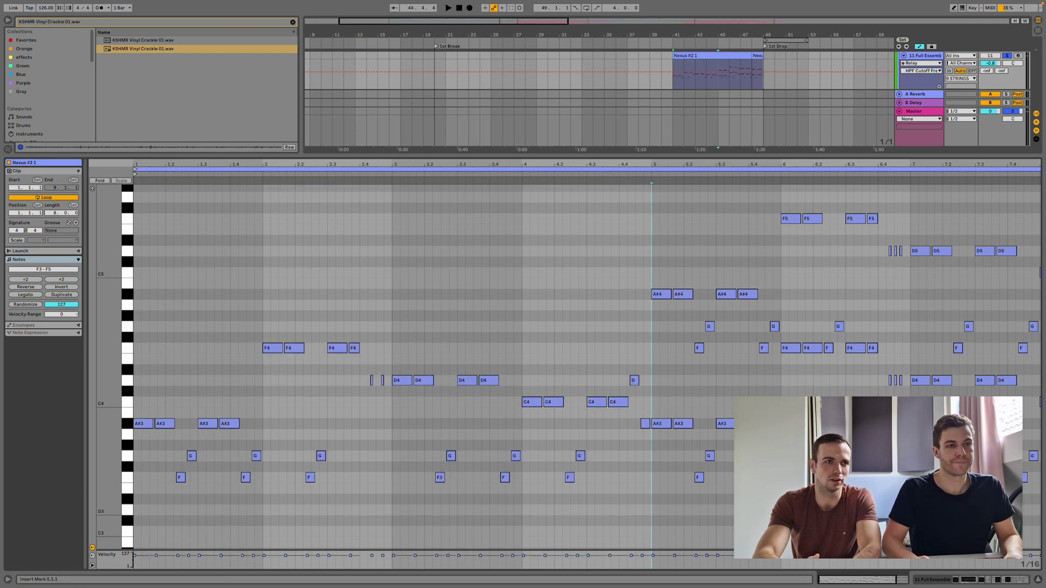
- Return to the arrangement and look over the string and drum layers in the bars leading up to the 1st Drop
left_click(1037, 580)
scroll(766, 221, "up", 5)
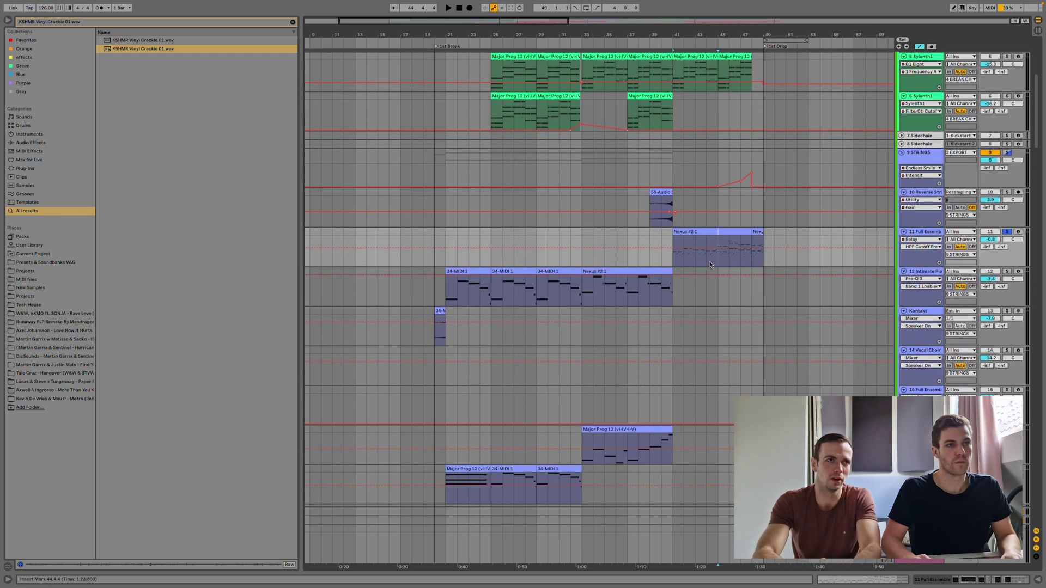
left_click_drag(726, 36, 692, 265)
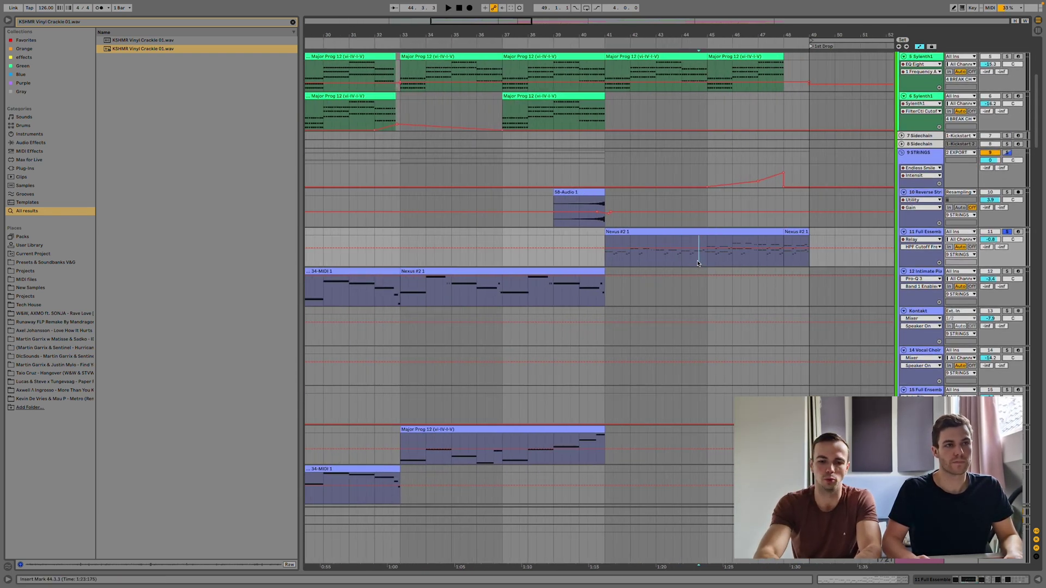
scroll(698, 263, "down", 12)
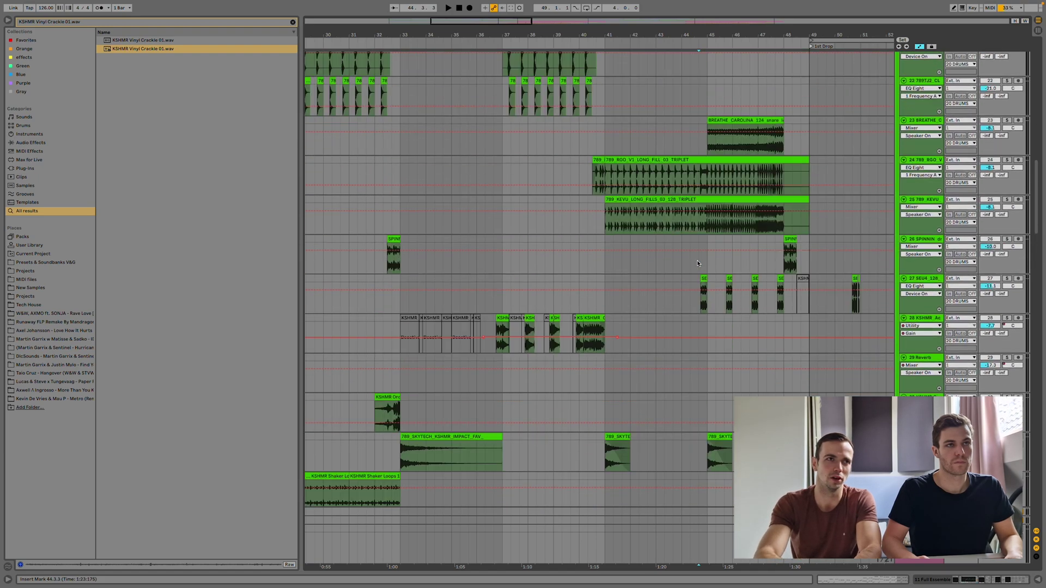
scroll(697, 263, "up", 12)
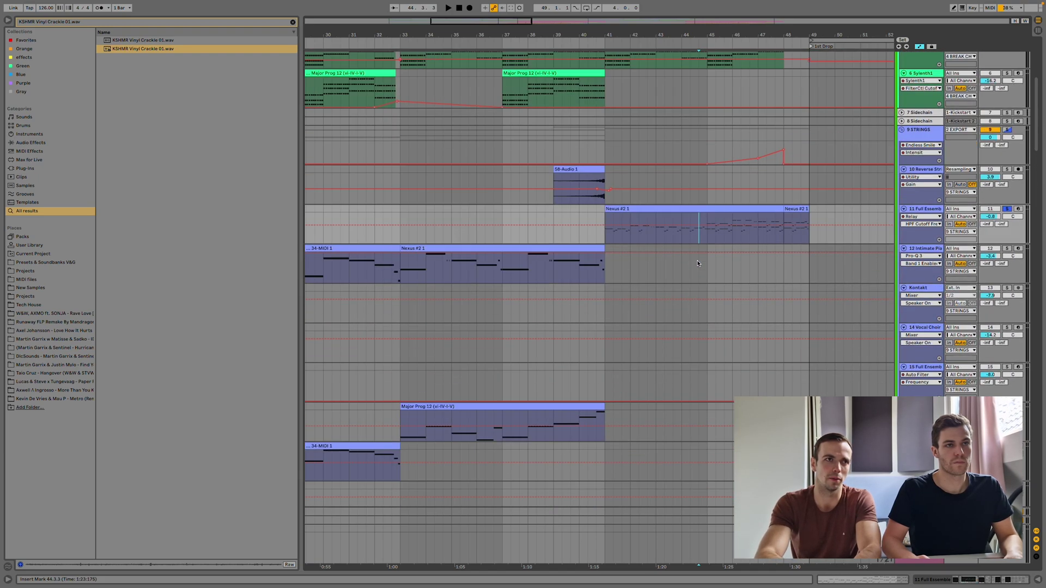
- Play the Full Ensemble track's Nexus #2 1 clip from bar 41, highlighting its first four bars and the higher notes from its fifth bar
left_click(734, 208)
double_click(734, 208)
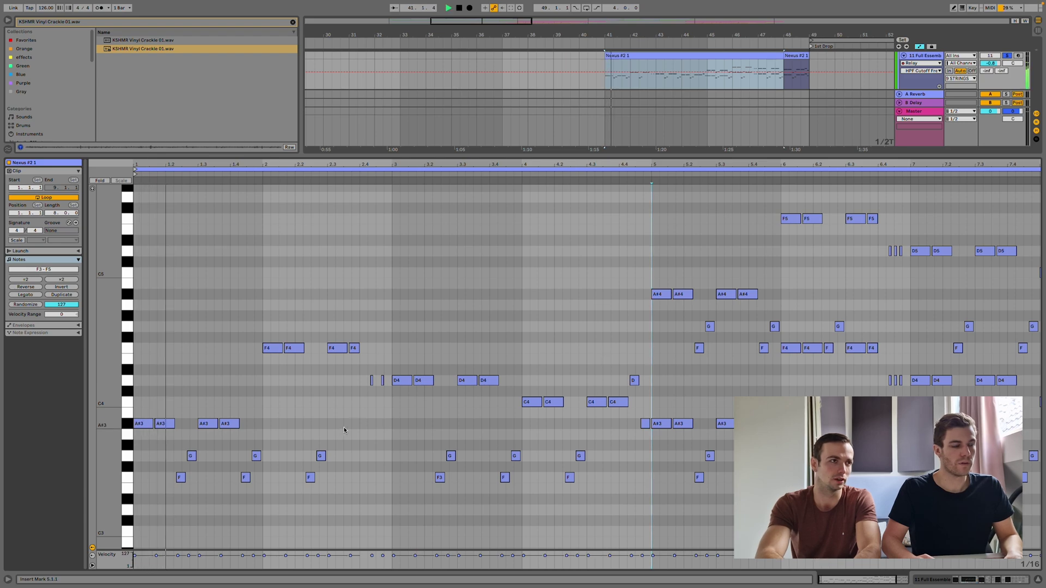
left_click_drag(141, 307, 671, 567)
left_click_drag(649, 238, 1008, 309)
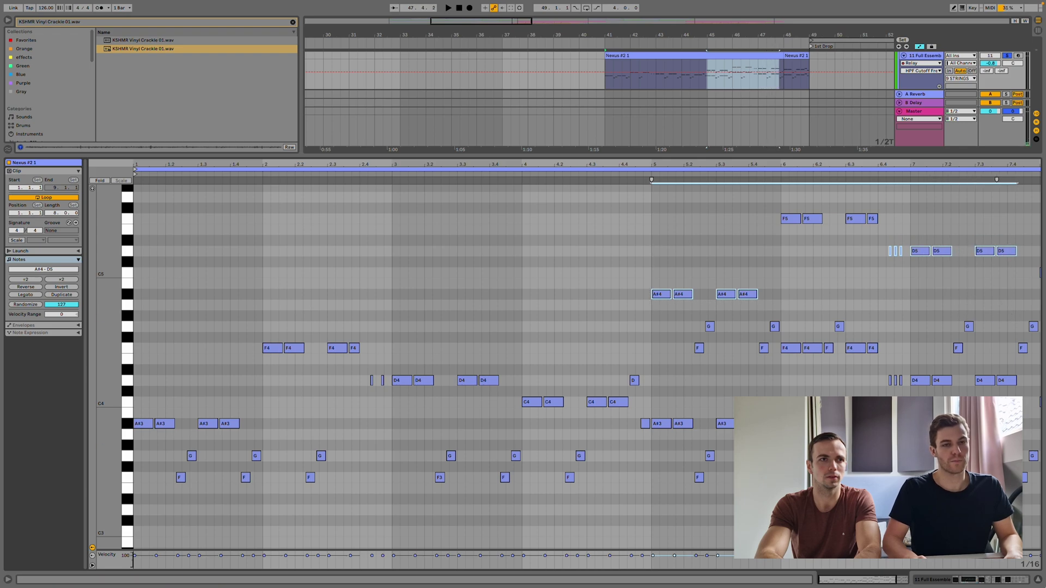
left_click(1039, 580)
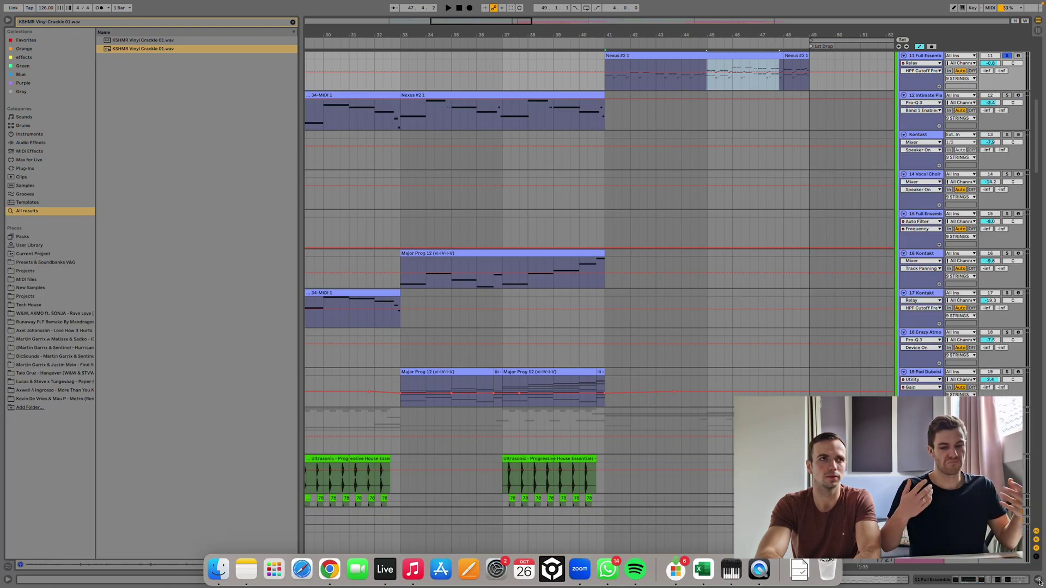
- Open the Endless Smile effect on the STRINGS group and play its Intensity automation from bar 45
scroll(767, 190, "up", 10)
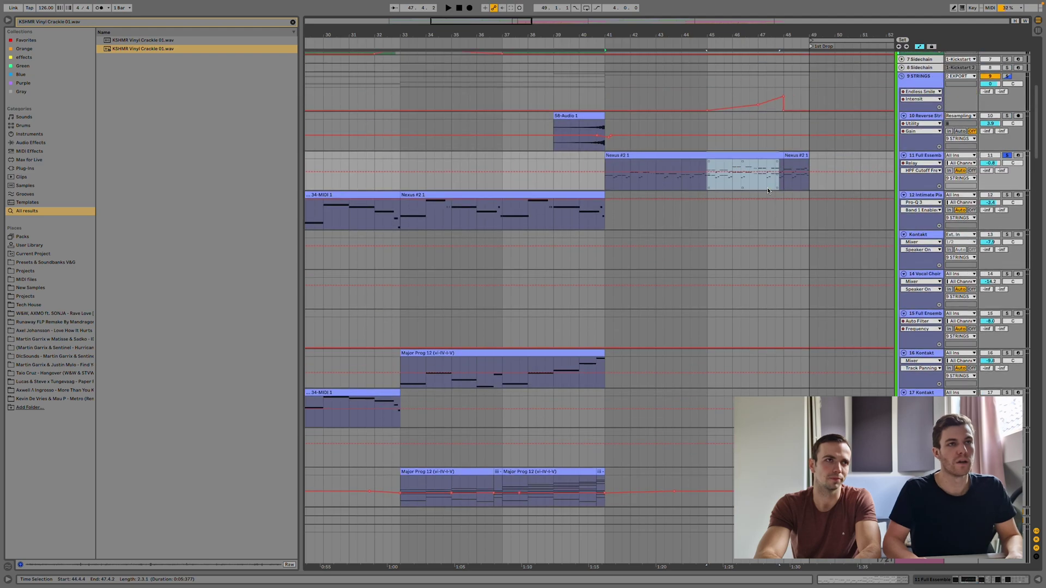
left_click(716, 329)
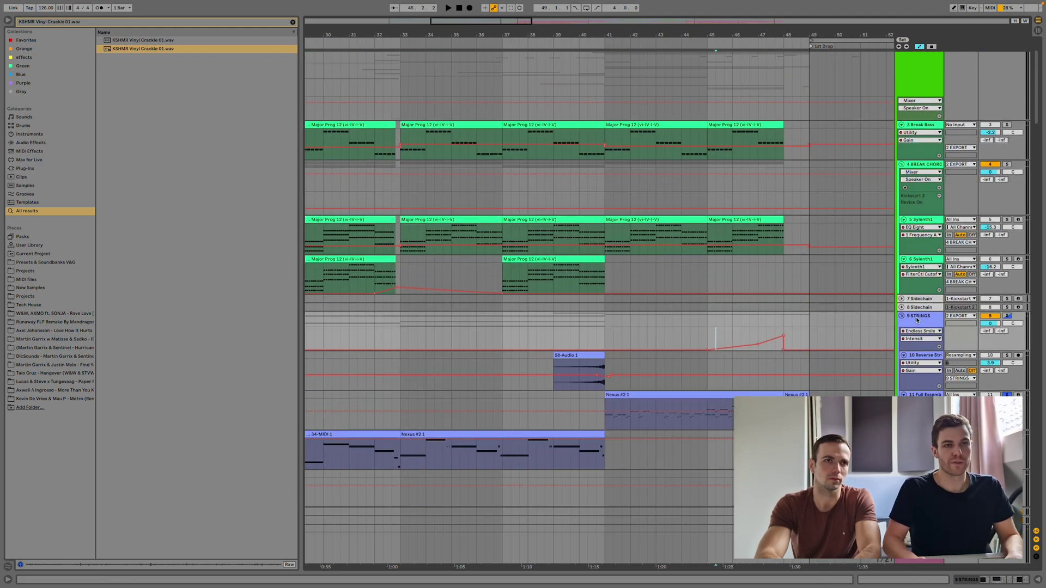
left_click(983, 581)
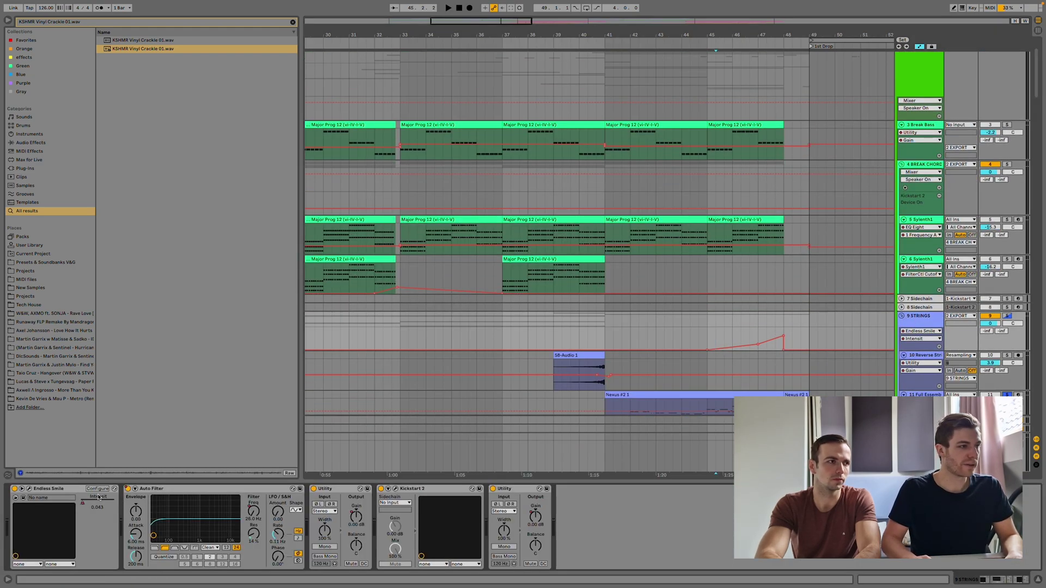
left_click(29, 489)
key("space")
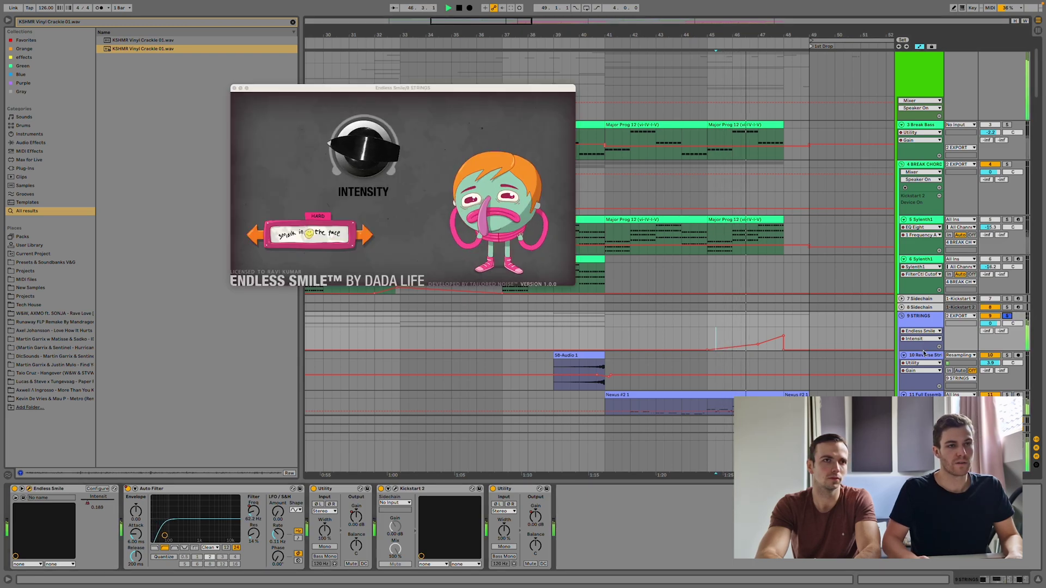
- Play the DRUMS group soloed from bar 40 through the build-up and look over its fills, impacts and snare tracks
scroll(926, 349, "down", 2)
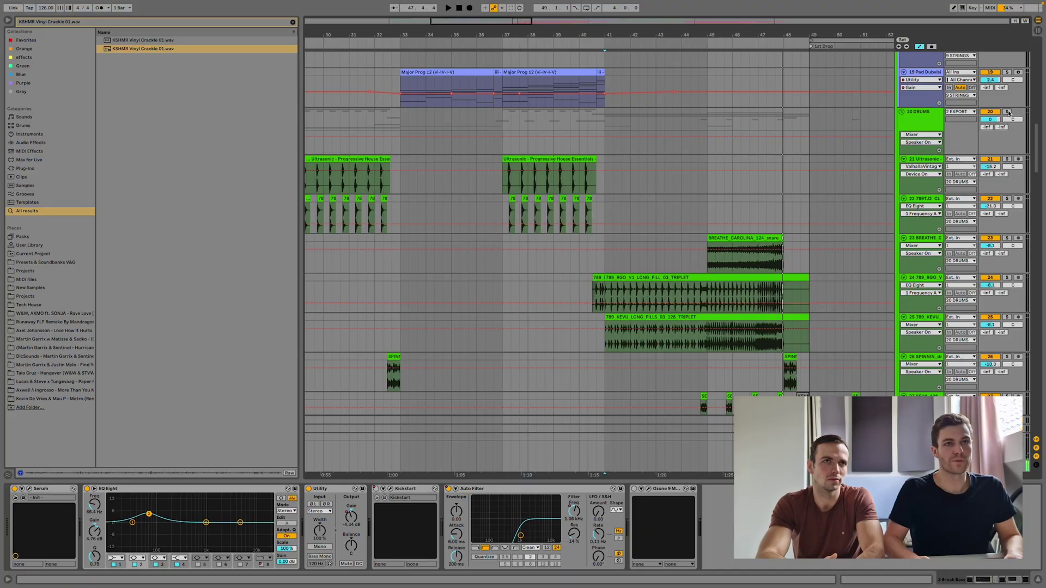
left_click(587, 289)
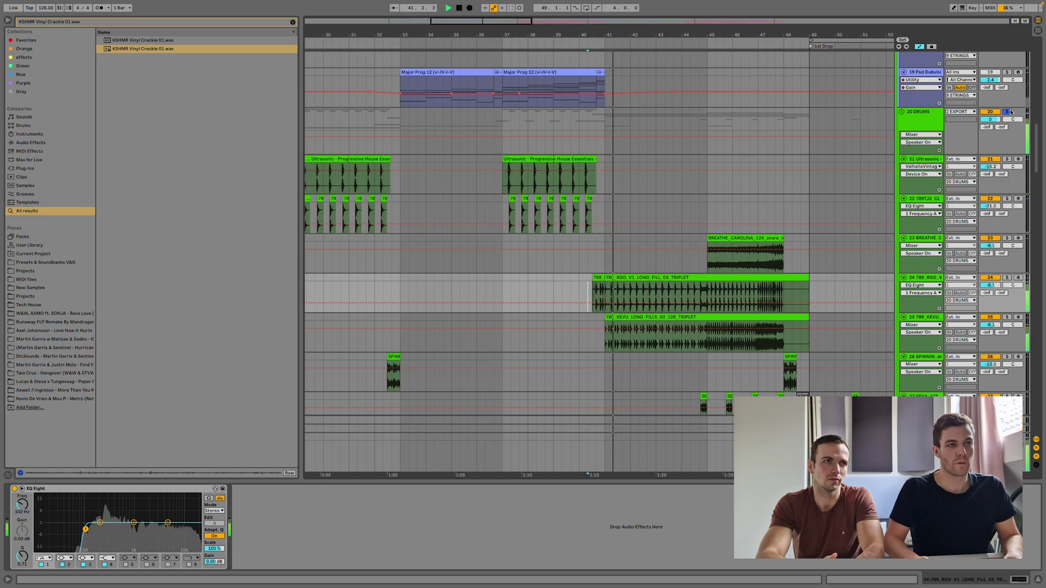
scroll(791, 243, "down", 5)
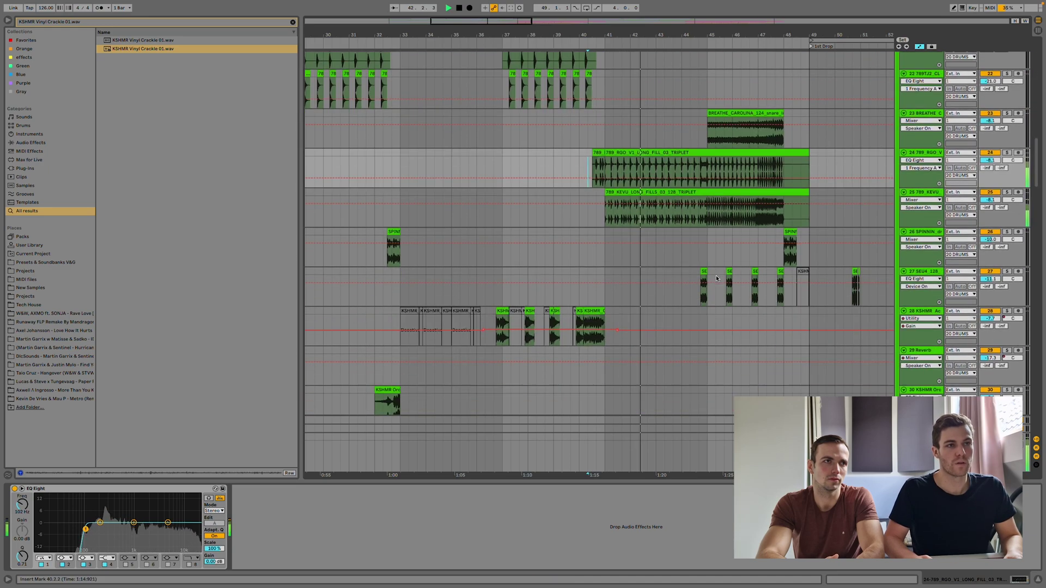
scroll(715, 276, "up", 2)
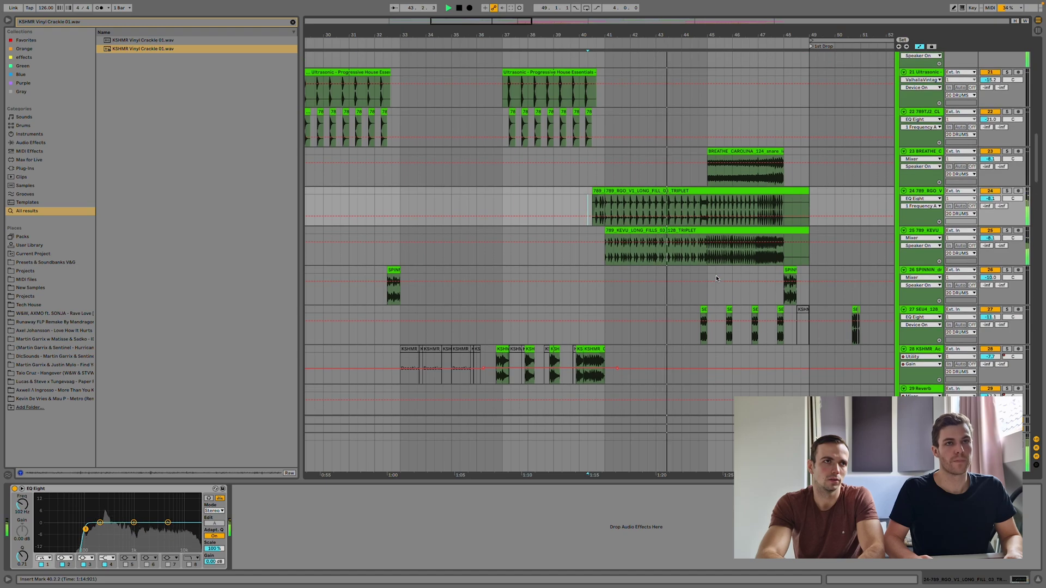
scroll(716, 275, "down", 8)
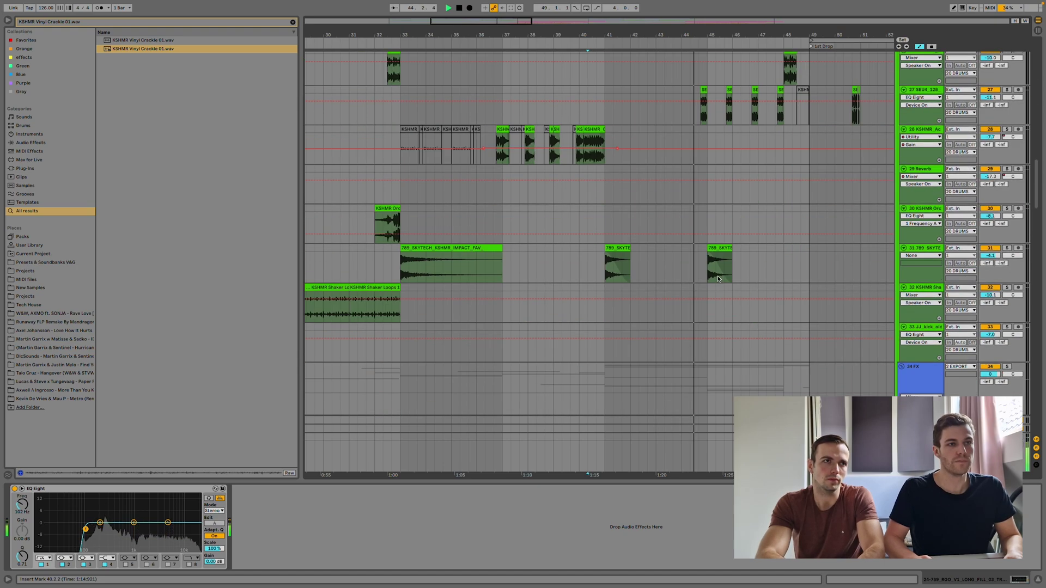
scroll(717, 276, "up", 3)
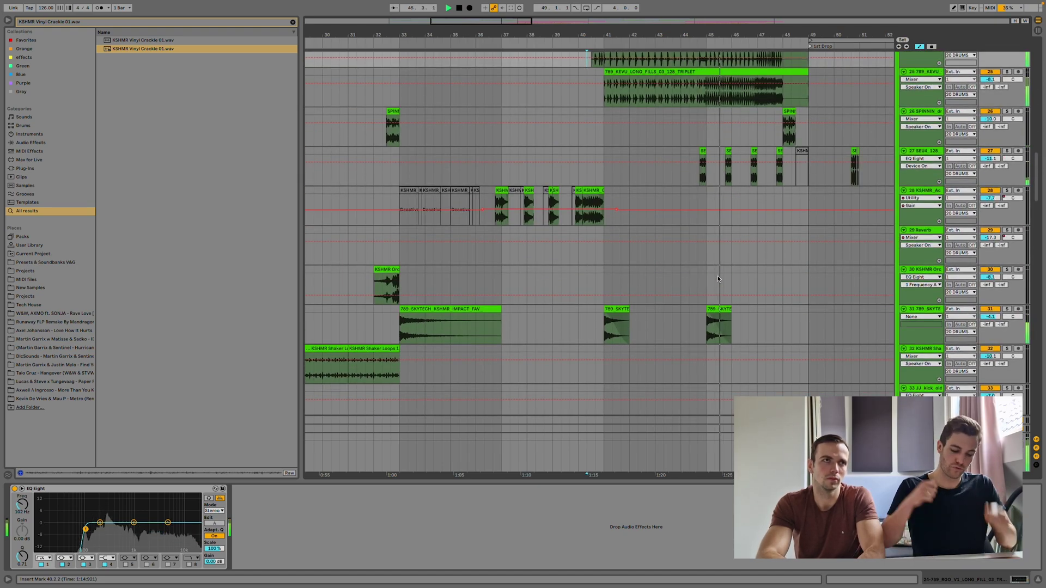
scroll(735, 208, "up", 10)
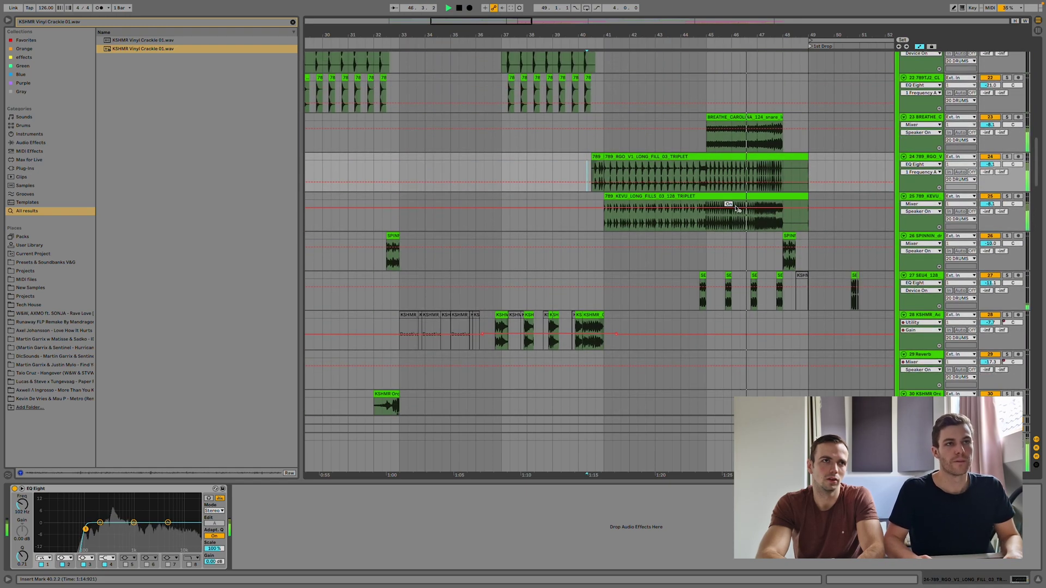
scroll(743, 211, "down", 3)
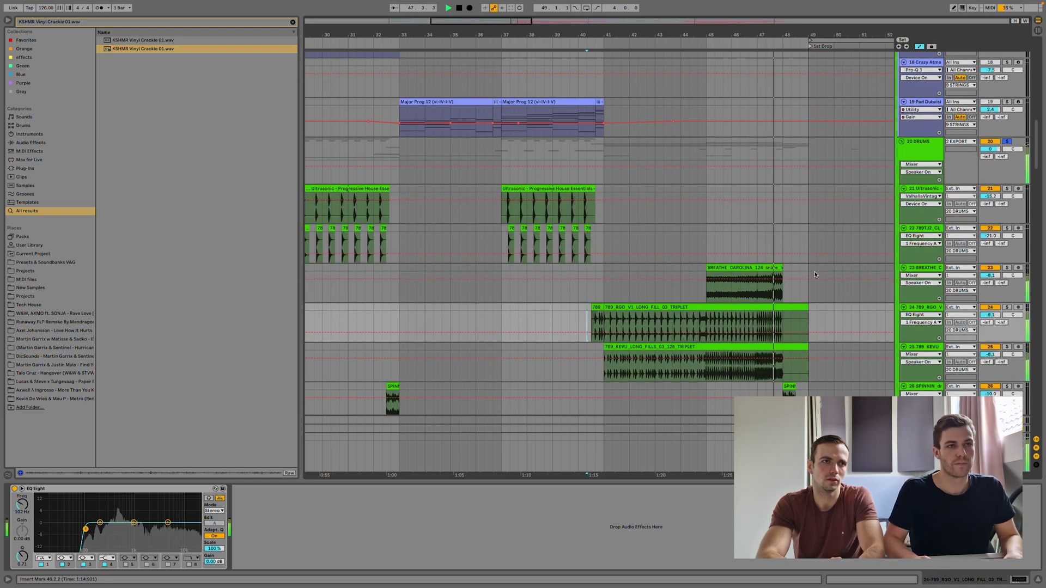
scroll(815, 274, "down", 5)
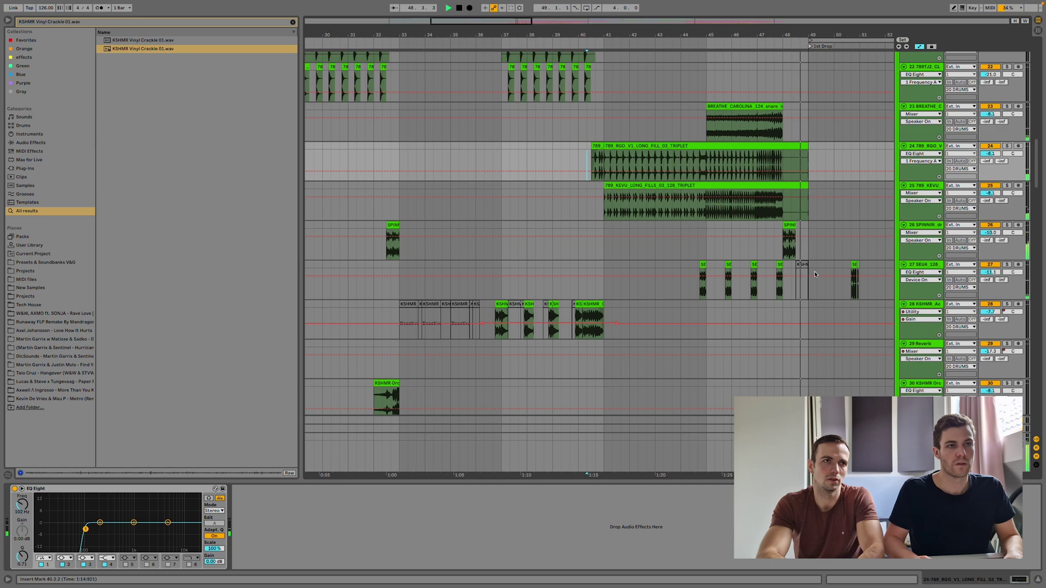
scroll(815, 274, "up", 1)
- Play the Breathe Carolina snare track soloed from bar 45, adding the RGO and KEVU triplet fill tracks to the solo
key("space")
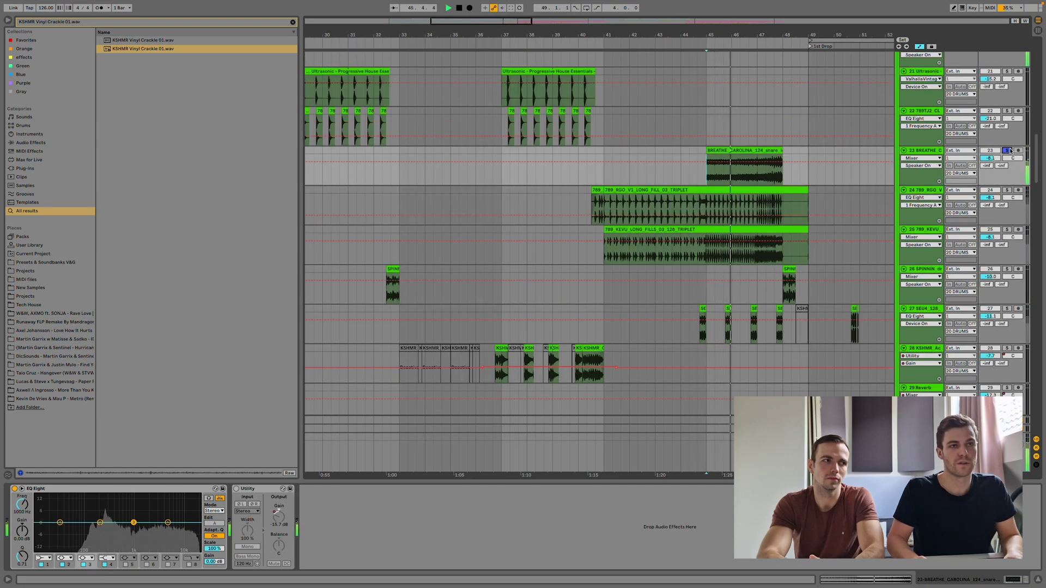
scroll(1010, 196, "down", 1)
left_click(1008, 209)
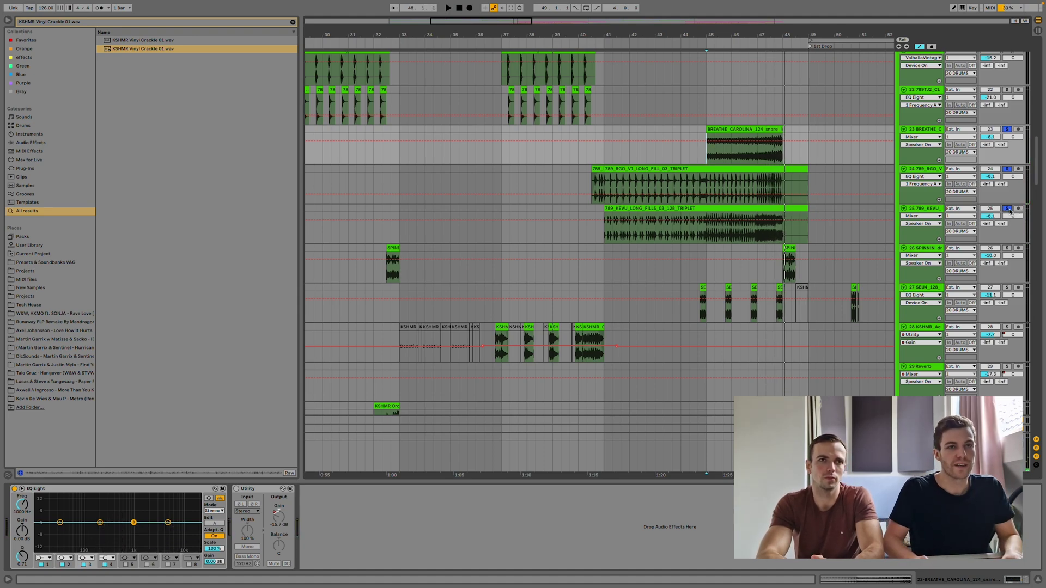
- Play the MusiCore Lost Uplifter and Ultrasonic riser tracks soloed from bar 41 while looking over the other FX tracks
scroll(787, 272, "down", 15)
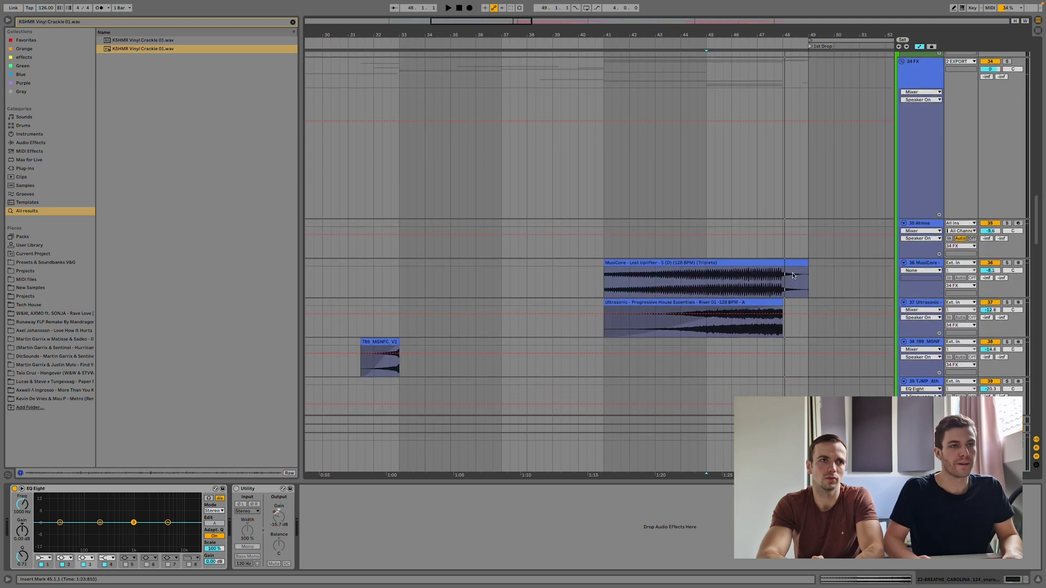
left_click(795, 263)
scroll(801, 267, "down", 1)
scroll(809, 260, "up", 1)
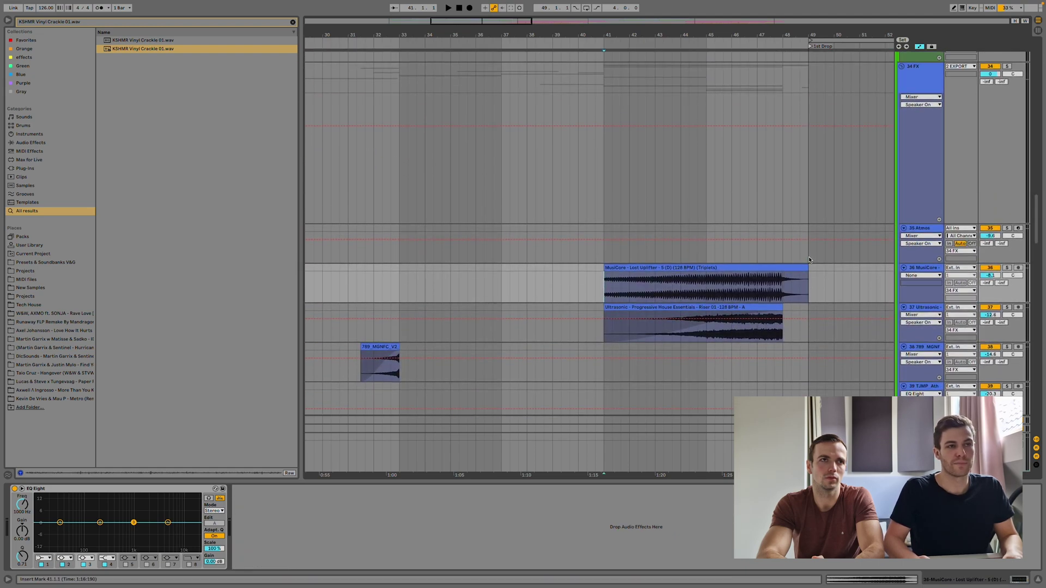
scroll(809, 260, "down", 2)
left_click(1007, 217)
key("space")
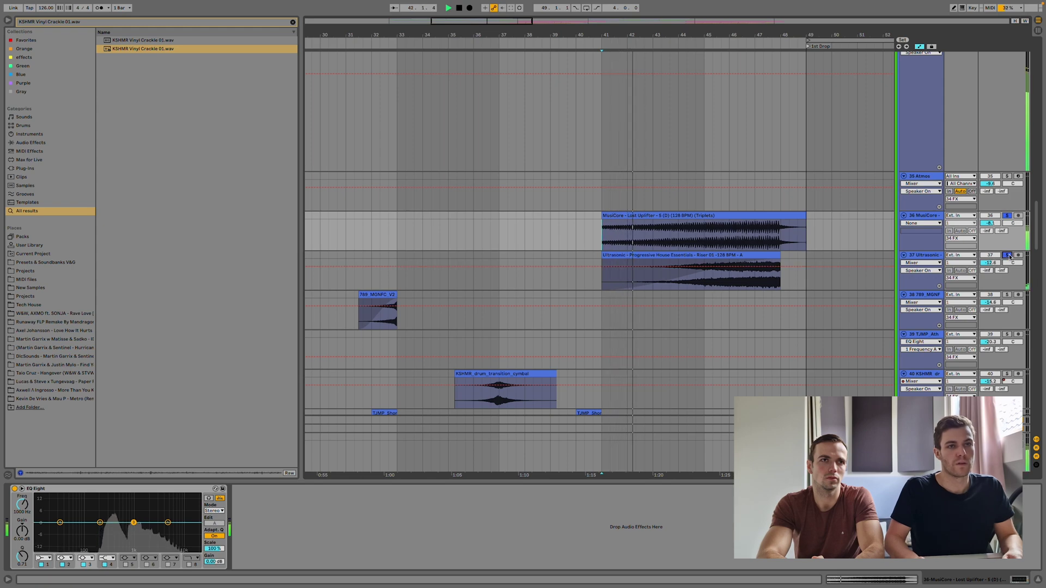
scroll(679, 298, "down", 14)
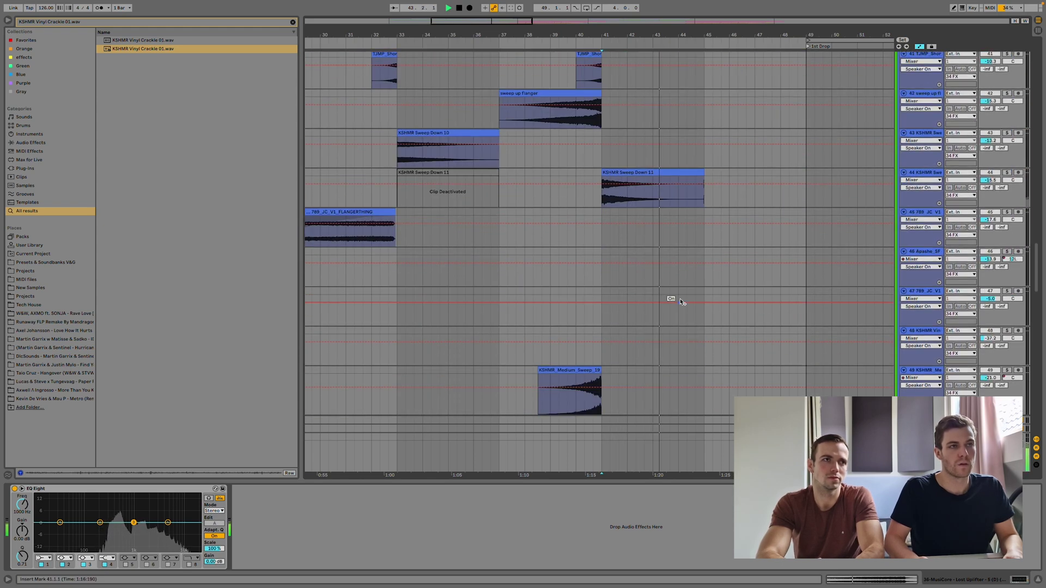
scroll(679, 302, "down", 10)
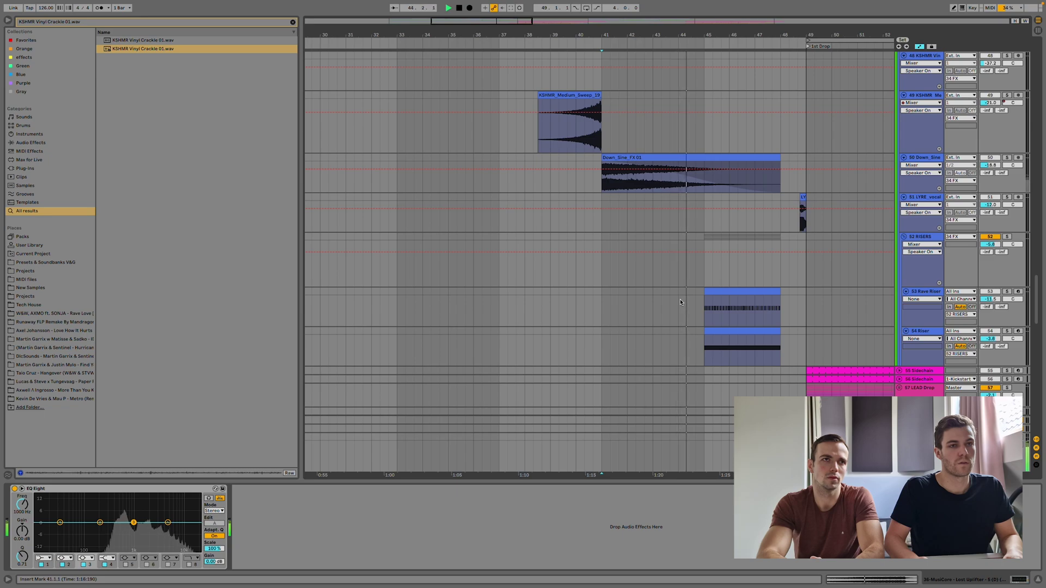
scroll(680, 302, "down", 5)
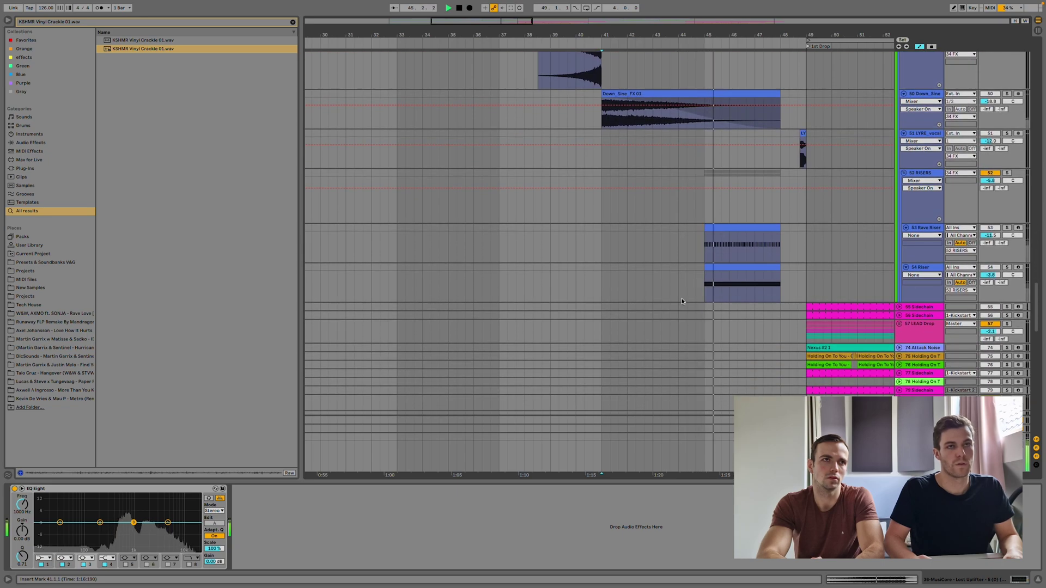
scroll(683, 299, "up", 20)
scroll(690, 299, "down", 10)
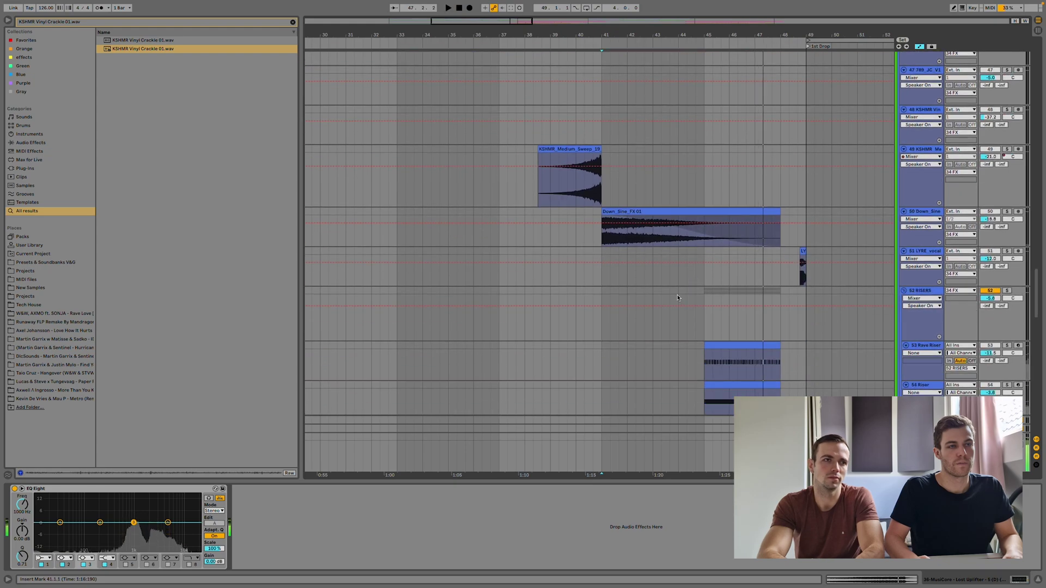
- Play the Rave Riser track in the RISERS group soloed from bar 45 and inspect its Serum patch
scroll(734, 322, "down", 5)
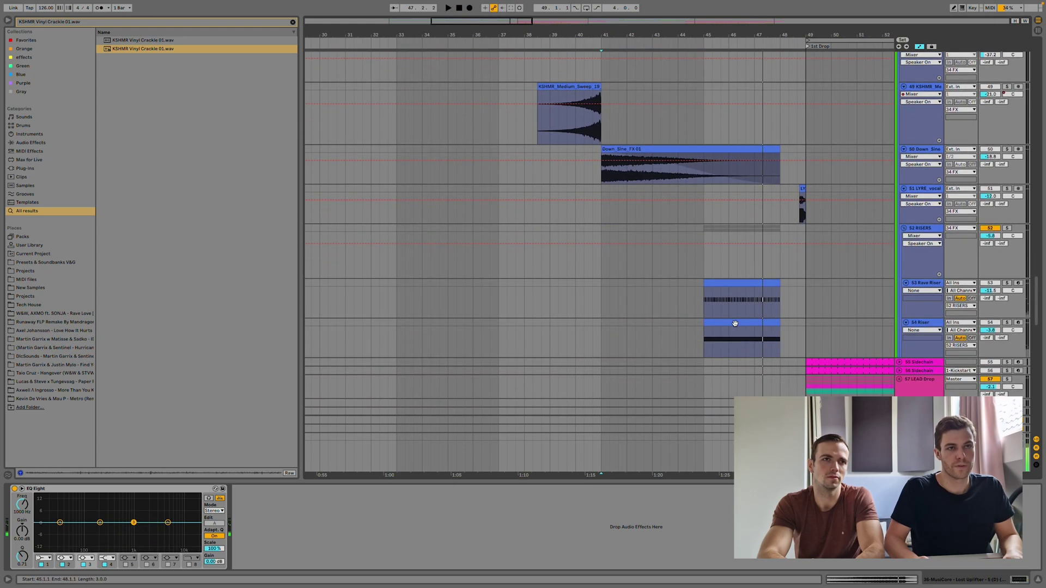
left_click(701, 307)
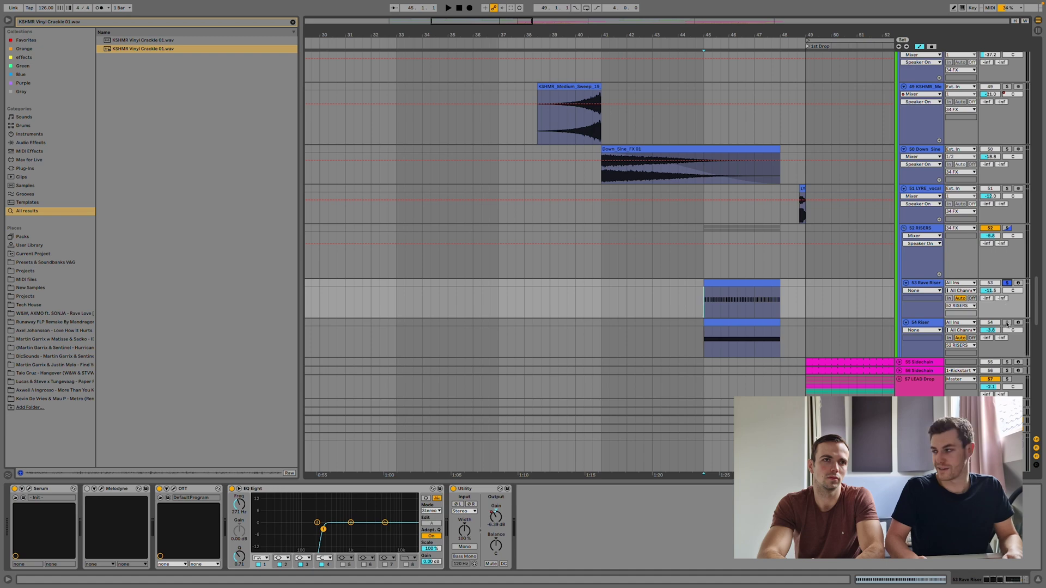
key("space")
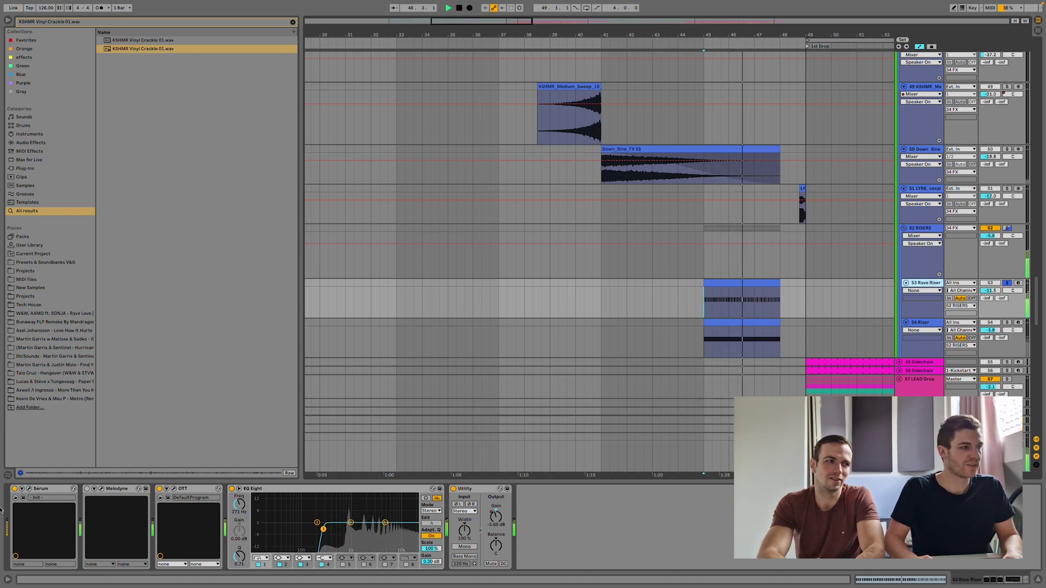
key("super+alt+p")
scroll(482, 300, "down", 1)
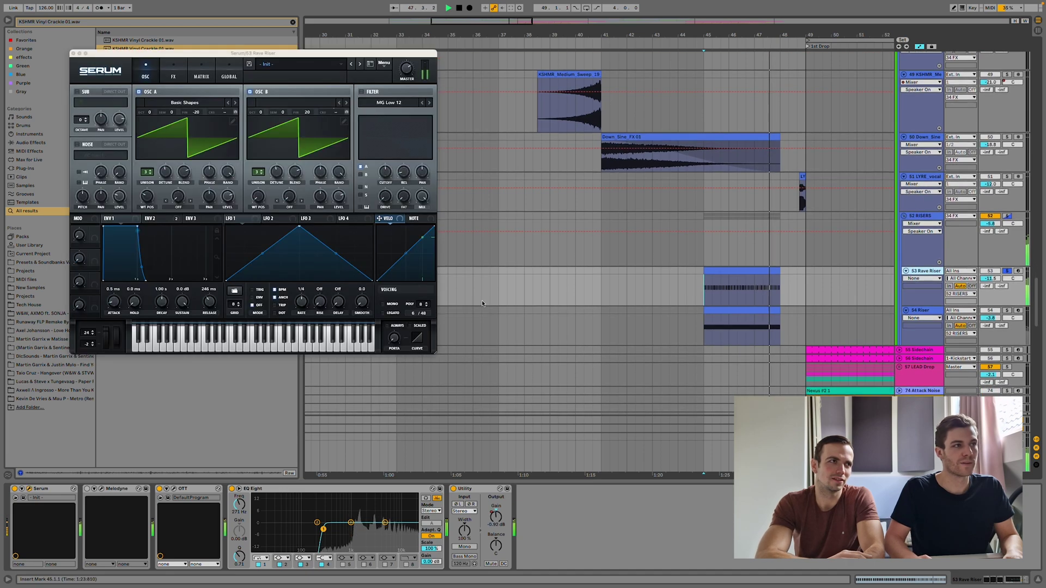
left_click(74, 53)
- Replay the Rave Riser track from bar 45 and open its clip to view the notes
key("space")
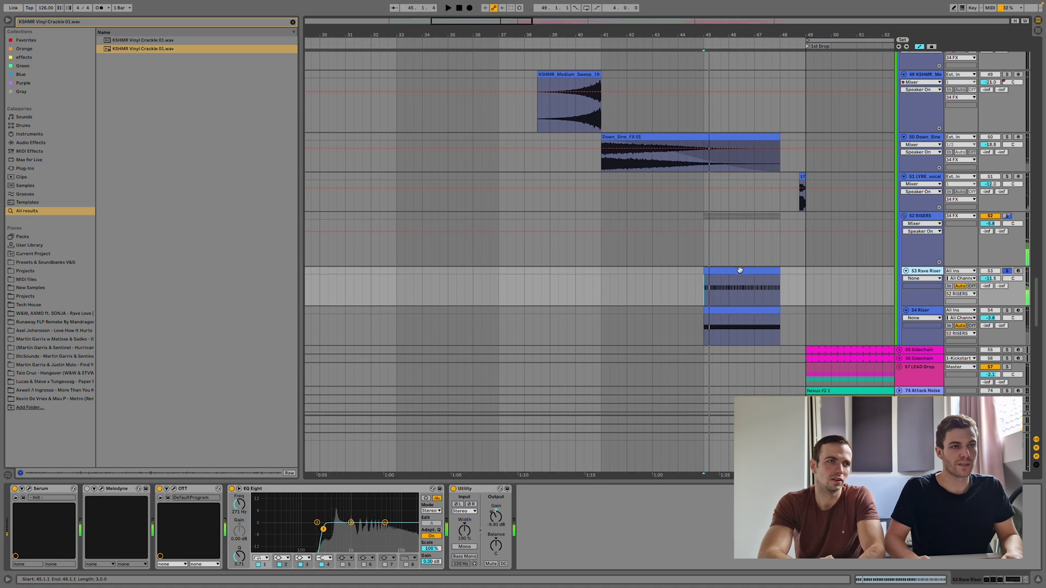
double_click(762, 289)
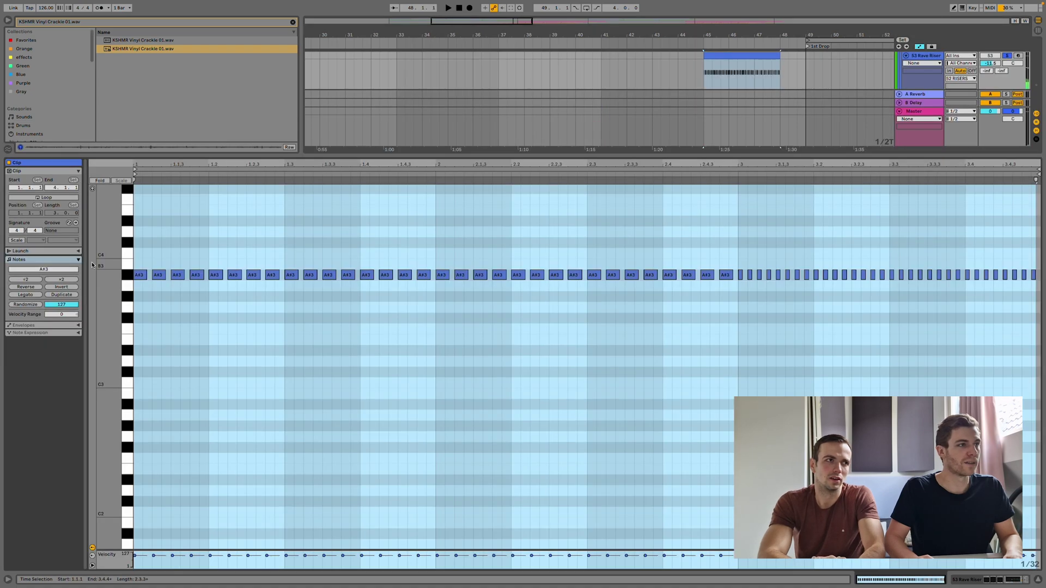
- Show the Rave Riser clip's pitch bend envelope and check the track's Serum patch
left_click(78, 326)
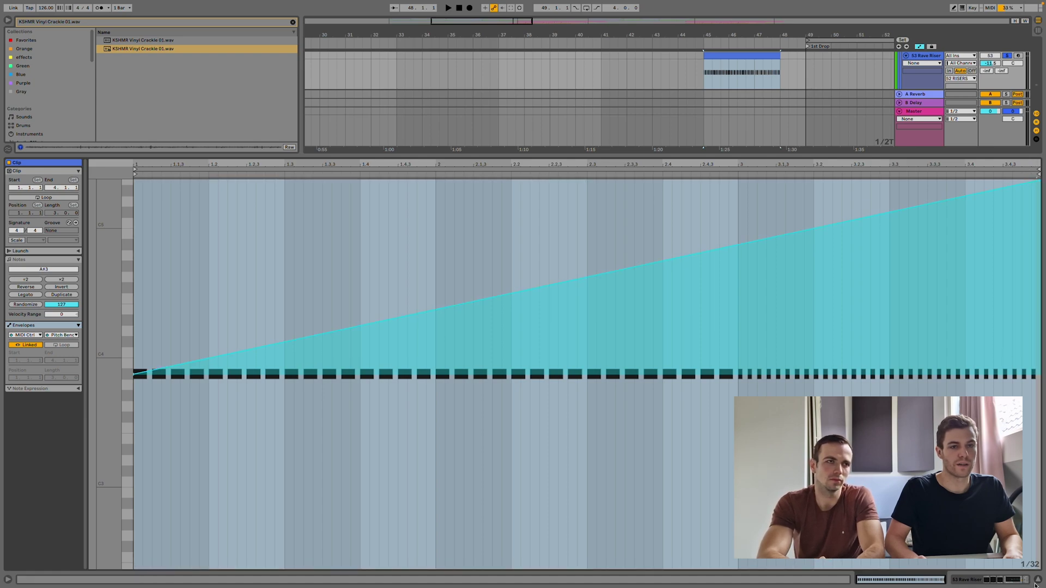
left_click(1011, 582)
left_click(28, 489)
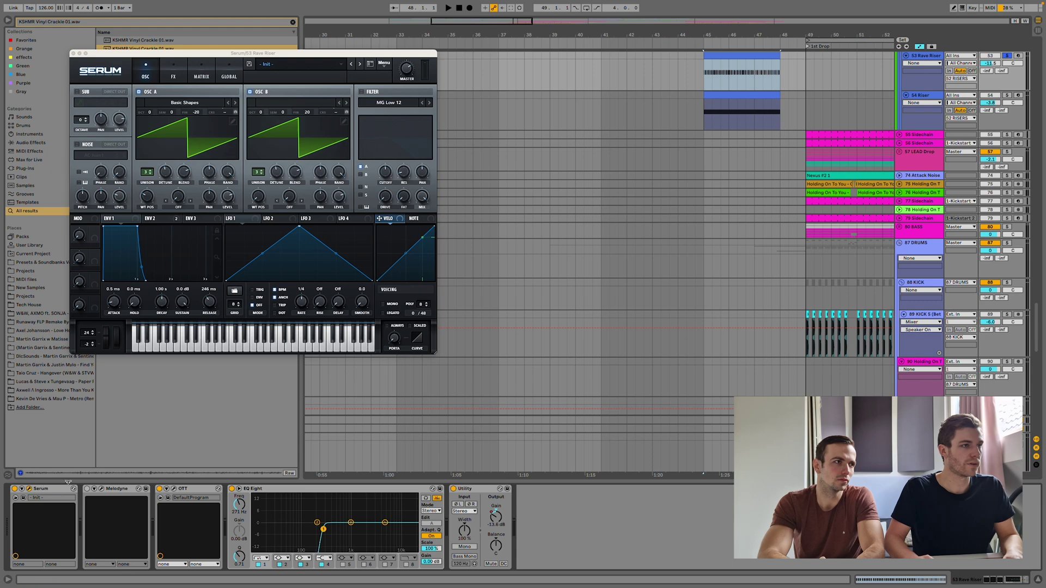
left_click(73, 53)
- Reopen the Rave Riser clip to review its pitch bend envelope and its notes
scroll(702, 159, "up", 3)
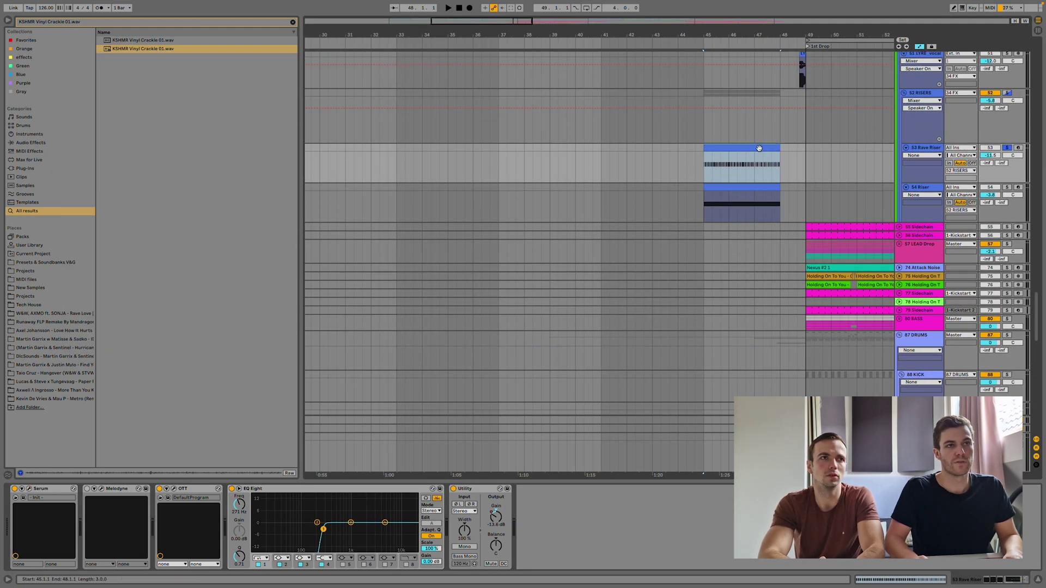
double_click(752, 185)
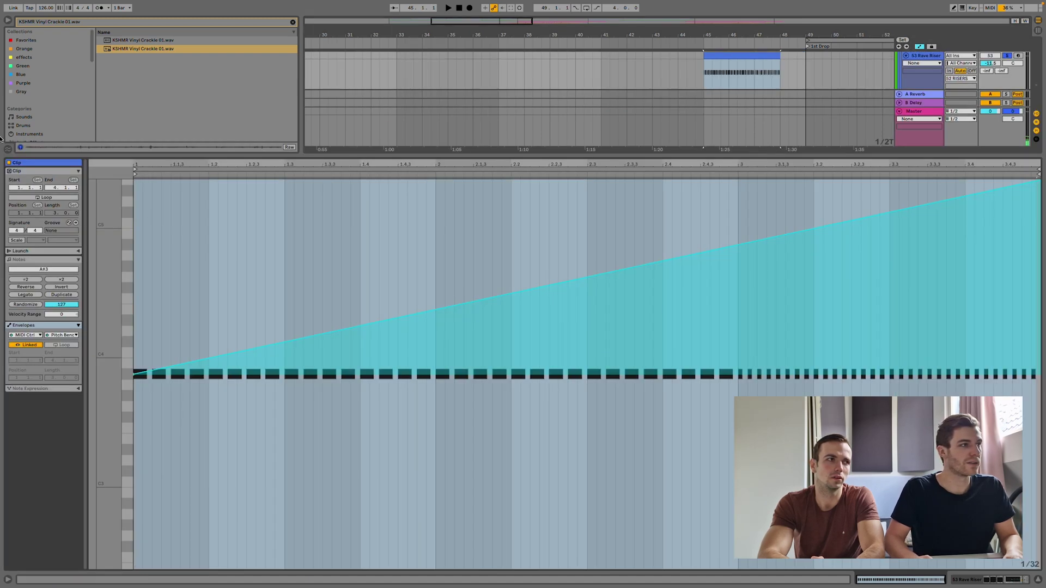
left_click(23, 259)
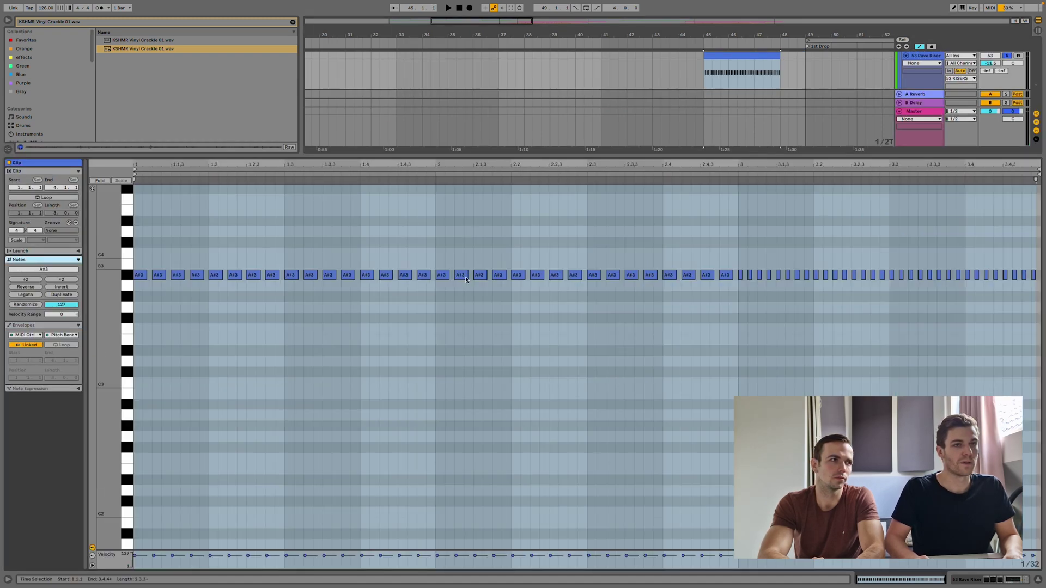
- Play the Riser track in the RISERS group soloed from bar 45 and inspect its Sylenth1 patch
left_click(1038, 579)
left_click(775, 92)
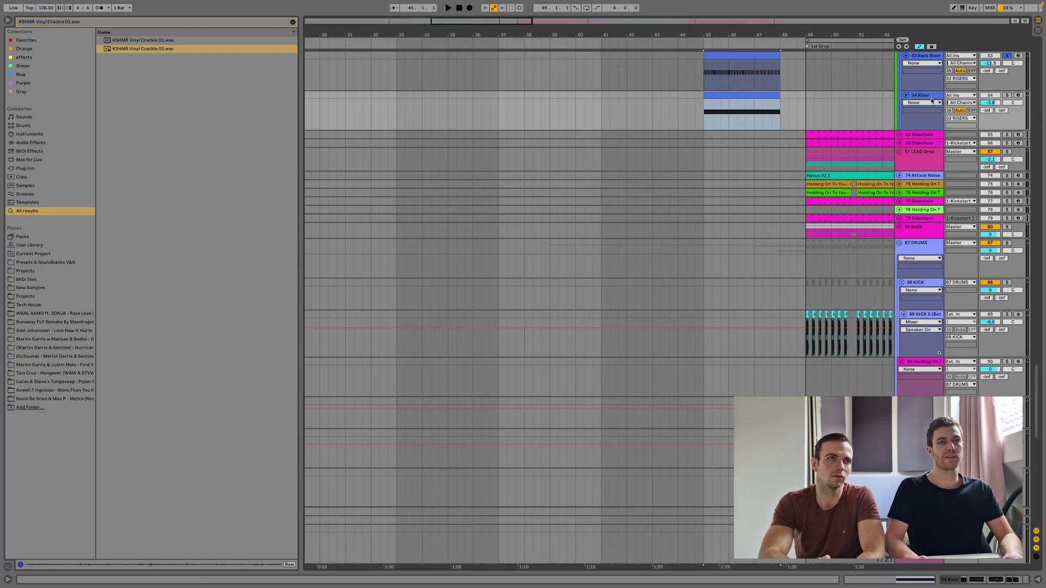
double_click(931, 101)
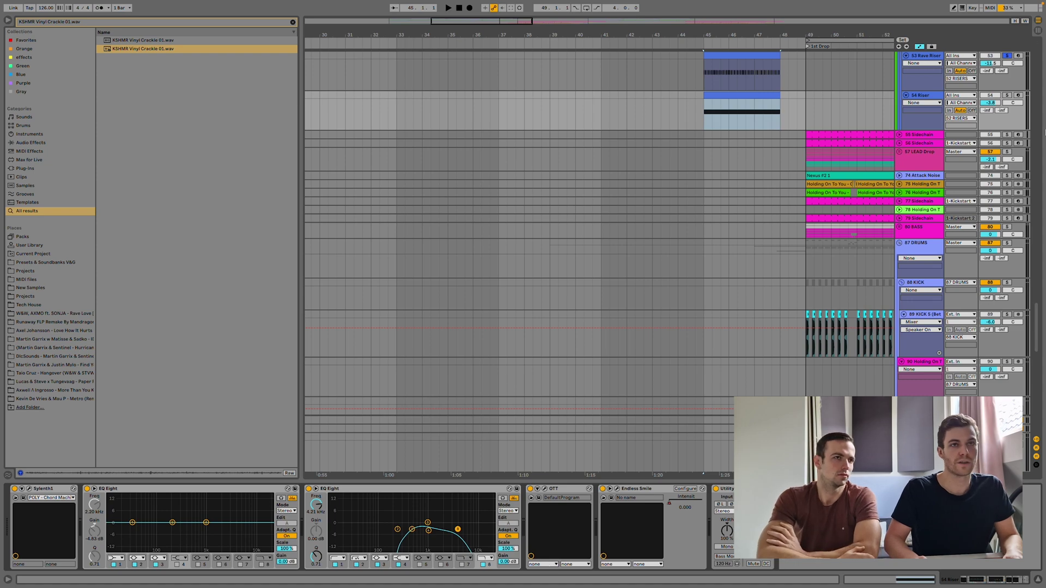
left_click(1006, 95)
key("space")
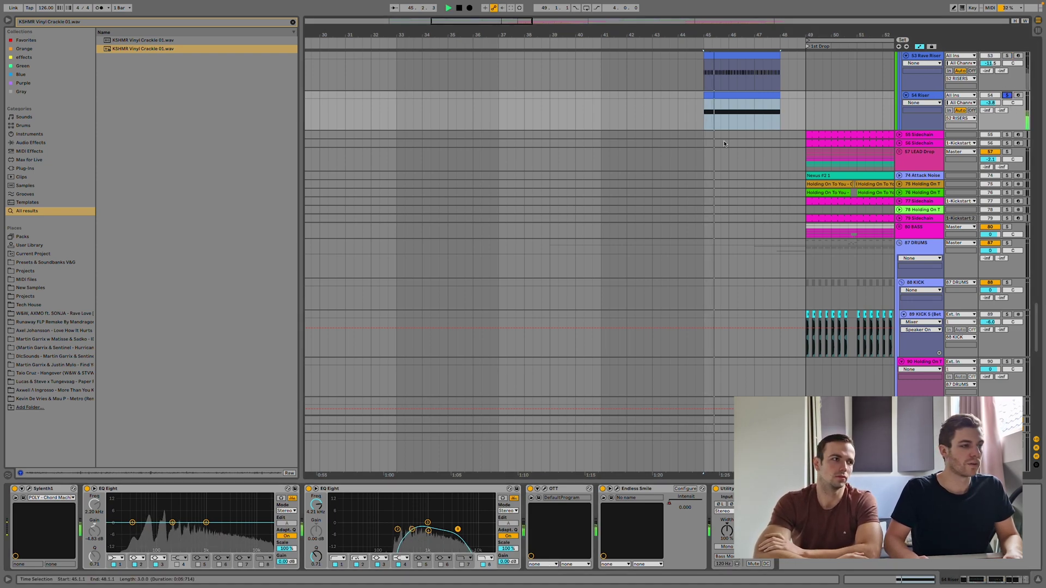
left_click(29, 489)
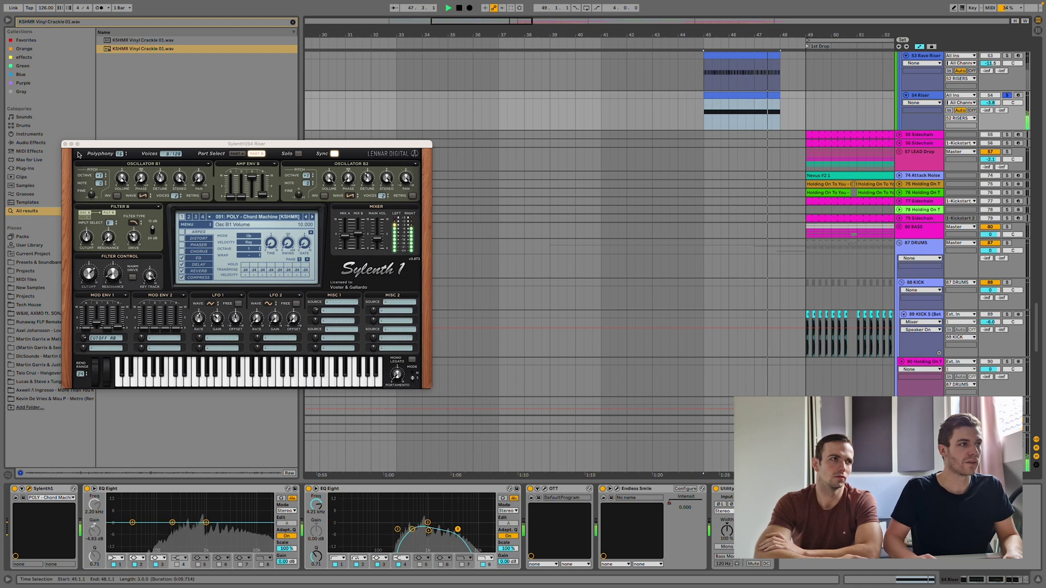
left_click(31, 489)
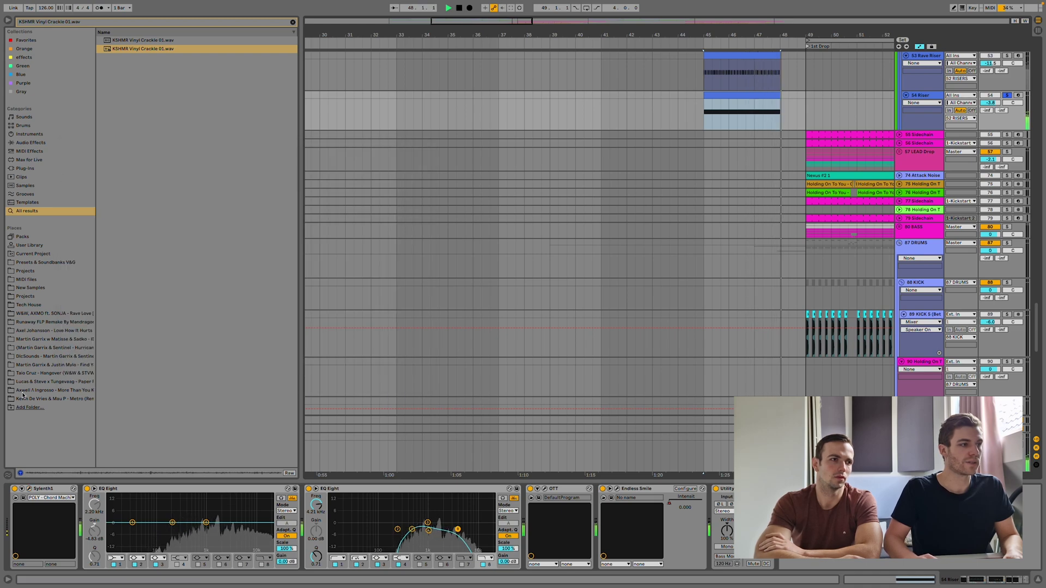
left_click(31, 489)
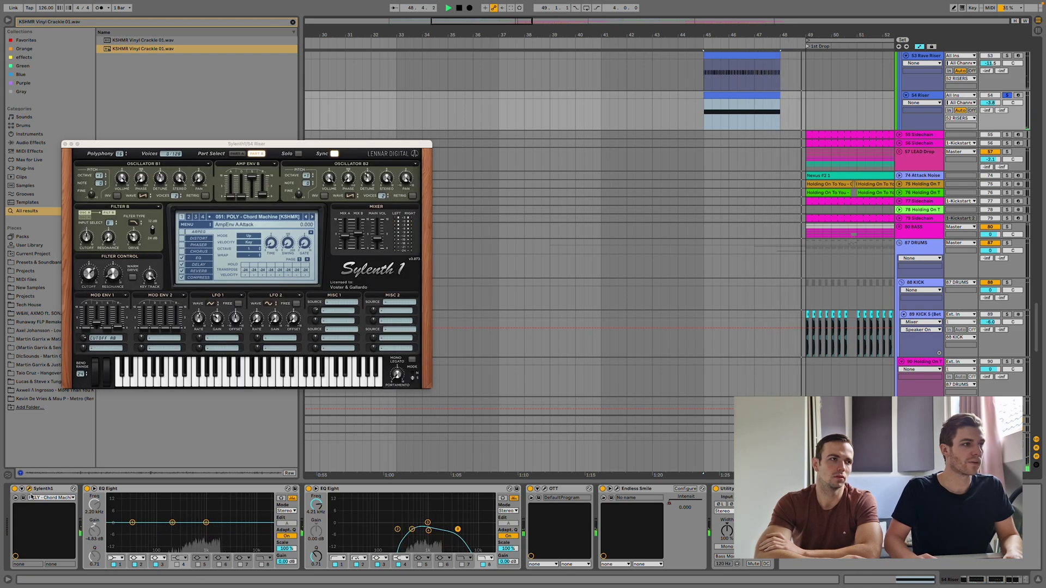
left_click(64, 144)
left_click(678, 123)
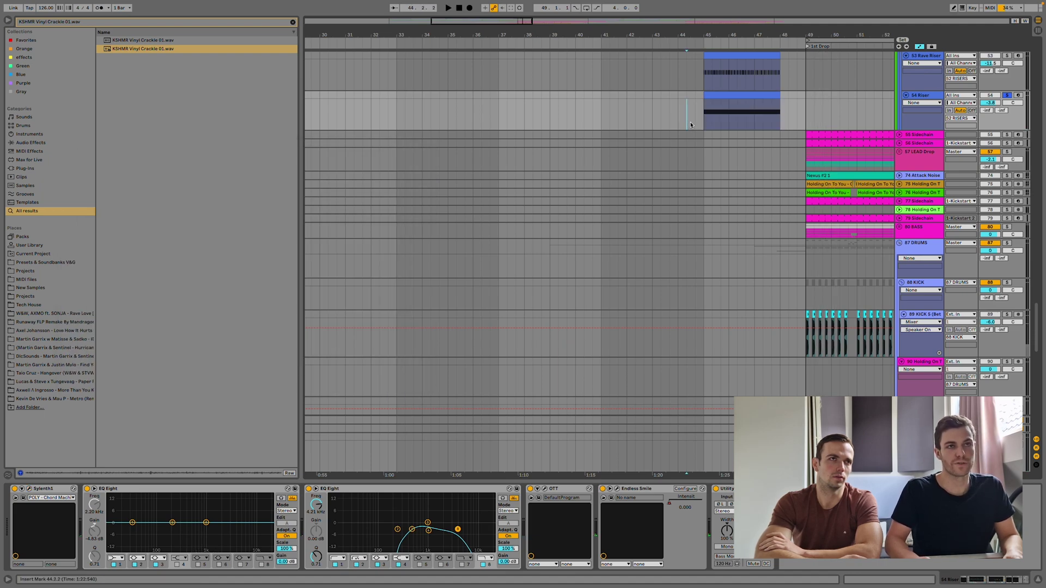
- Unsolo the MusiCore and Ultrasonic riser tracks and play the Holding On To You claps track soloed from bar 41
scroll(678, 123, "up", 5)
scroll(1002, 203, "up", 10)
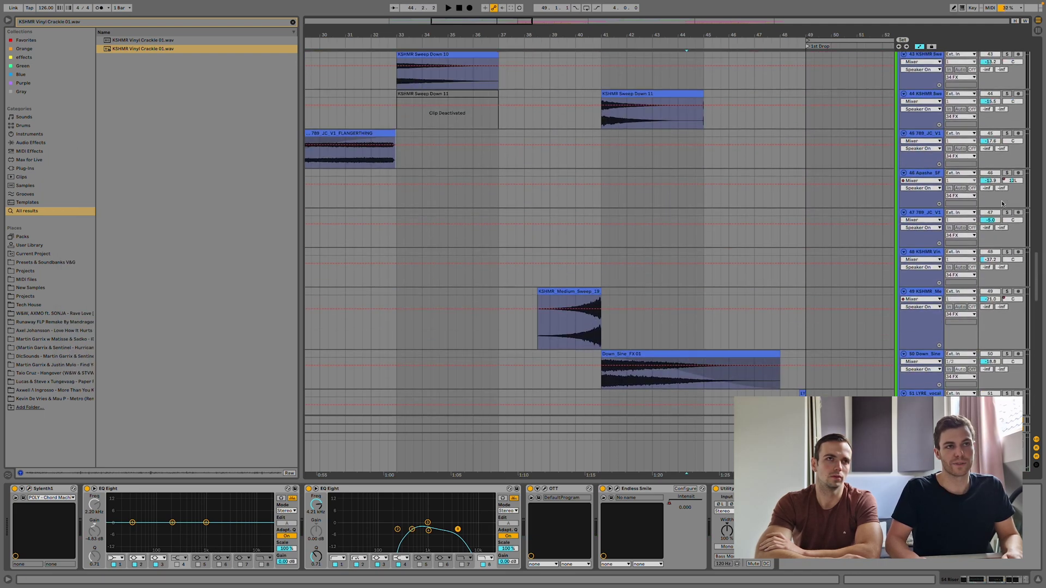
left_click(1005, 232)
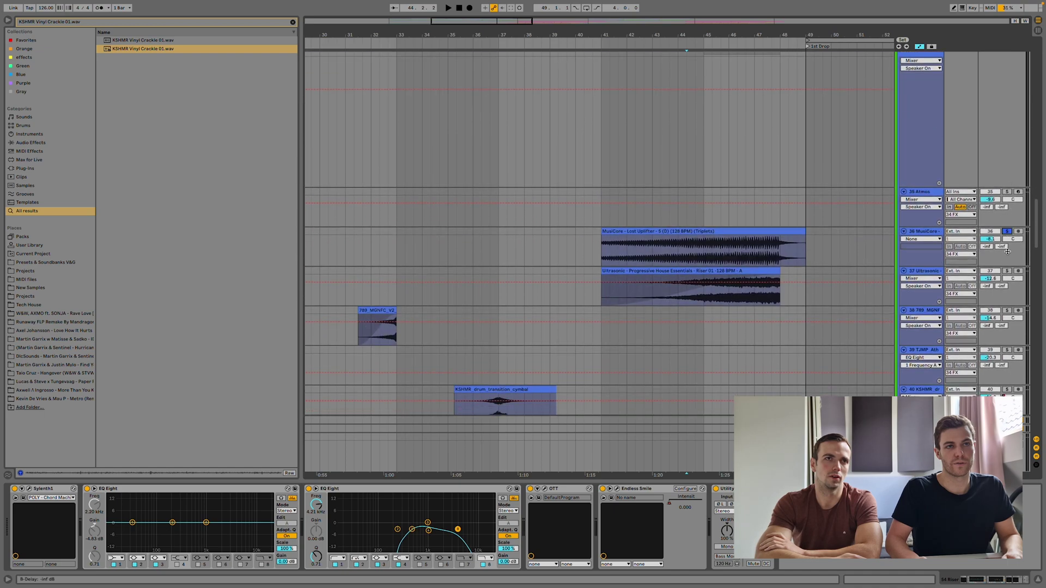
left_click(1006, 270)
scroll(653, 218, "down", 20)
left_click(641, 202)
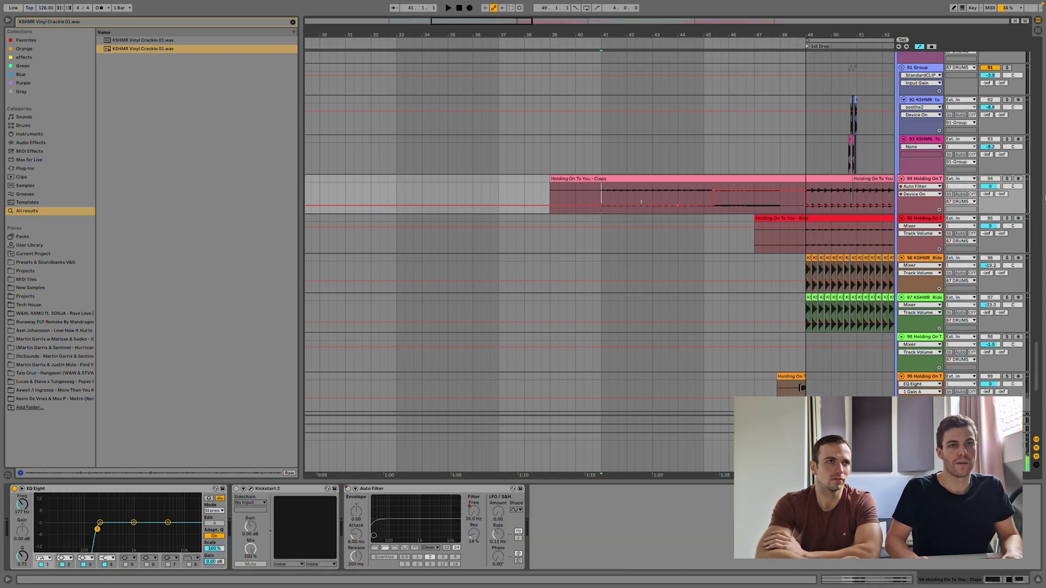
key("space")
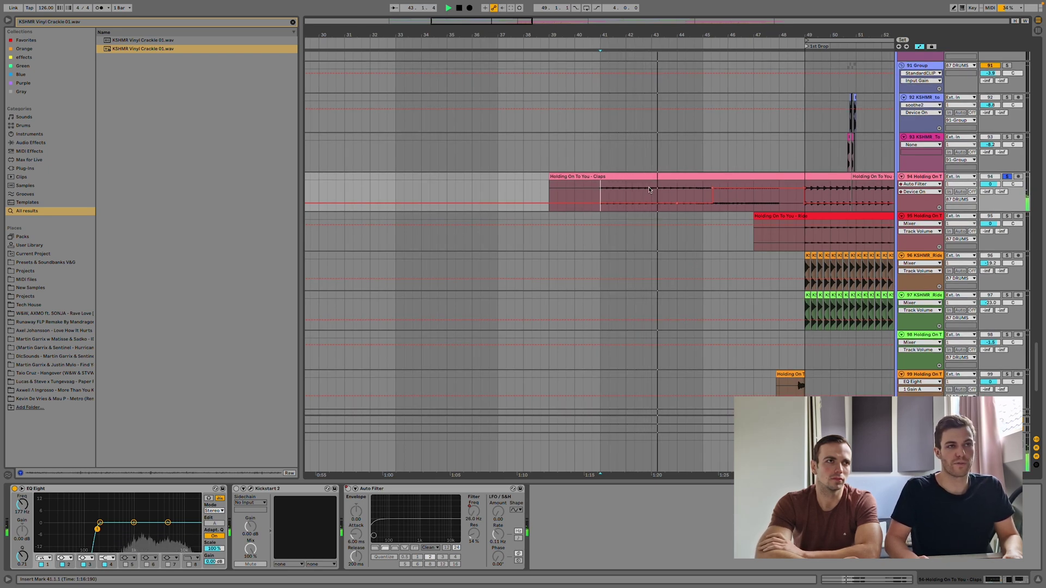
- Unsolo the claps track and play the full build-up from bar 41 into the first drop while looking over all track groups
left_click(1007, 177)
scroll(608, 313, "down", 2)
scroll(607, 313, "down", 5)
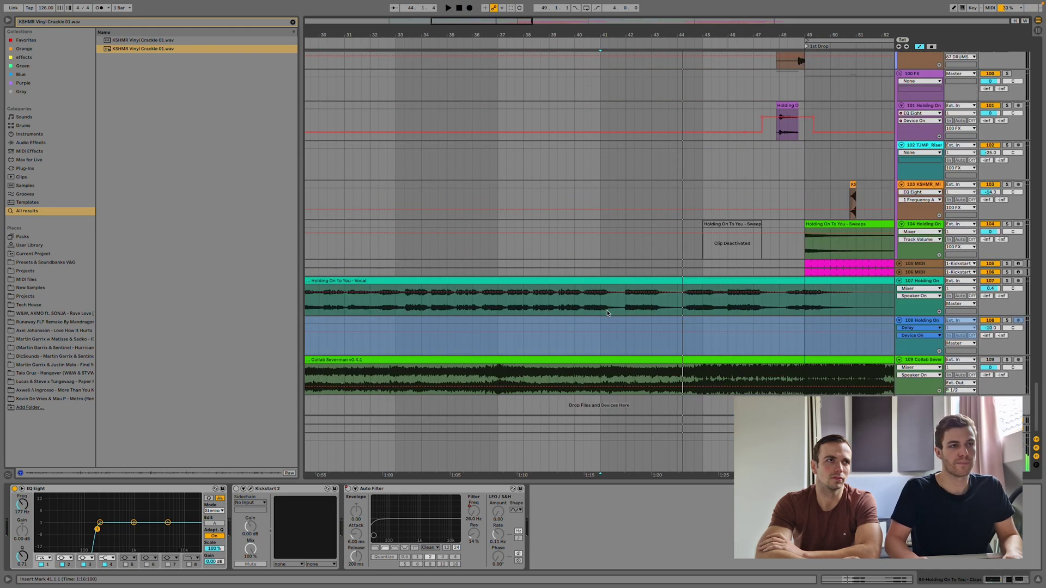
scroll(607, 313, "up", 8)
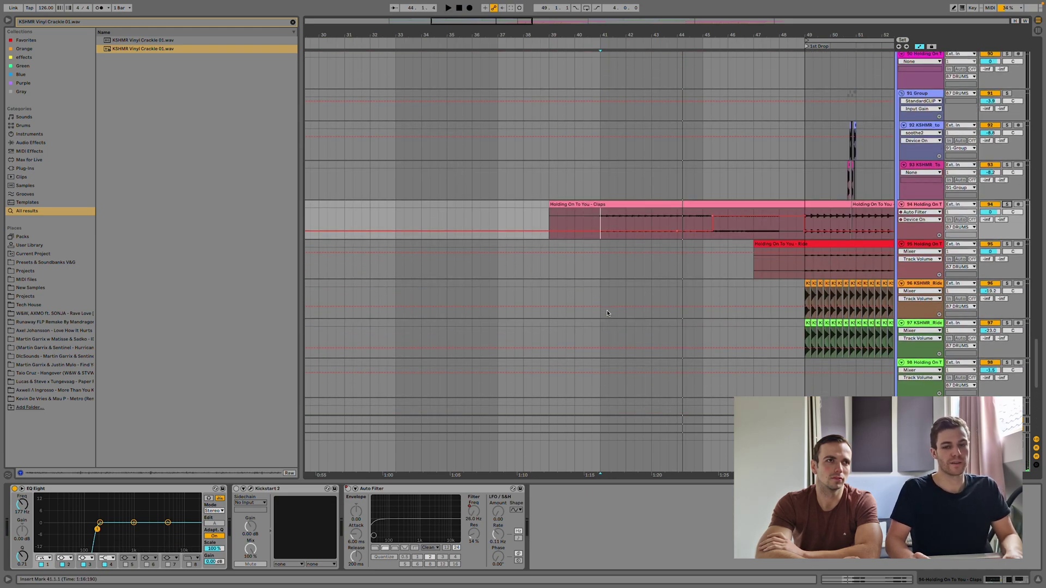
key("space")
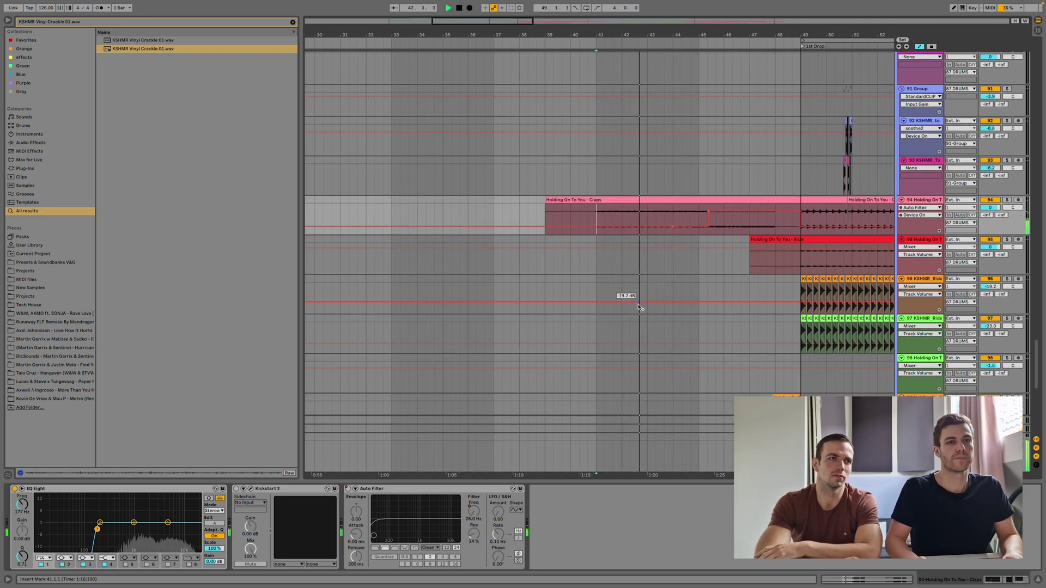
scroll(641, 309, "down", 10)
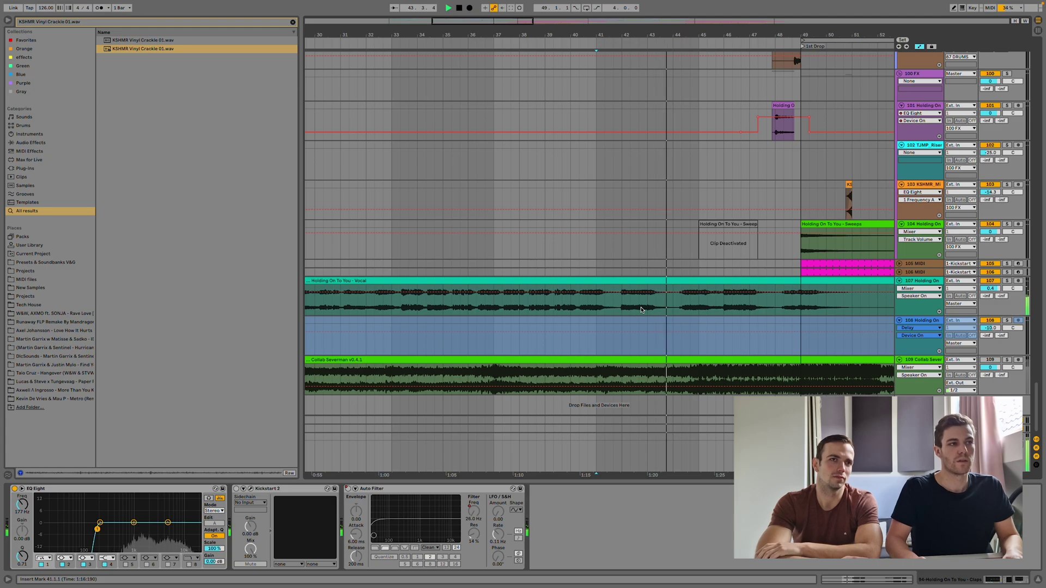
scroll(641, 309, "up", 20)
scroll(642, 309, "up", 10)
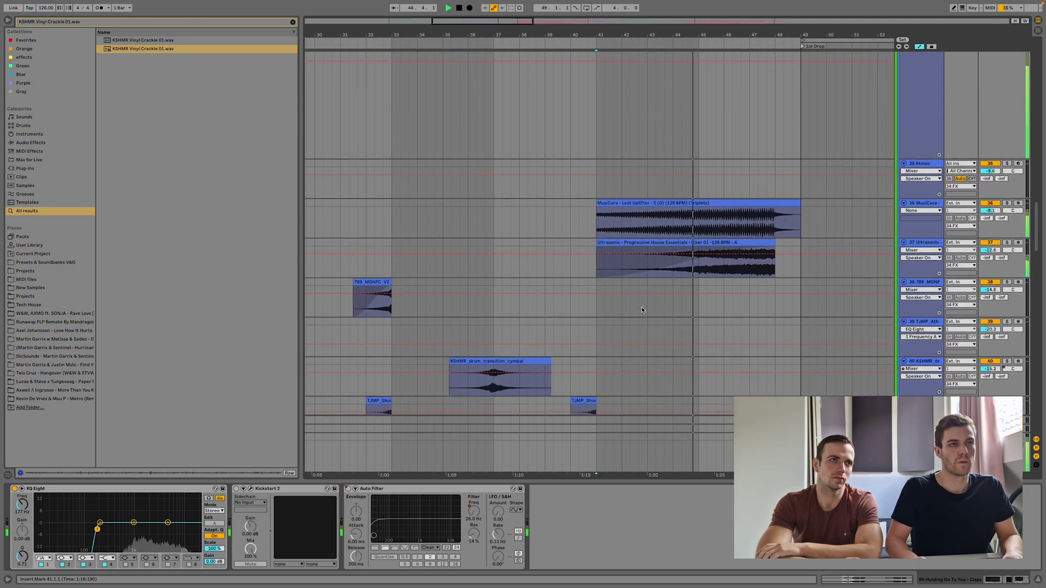
scroll(642, 309, "up", 6)
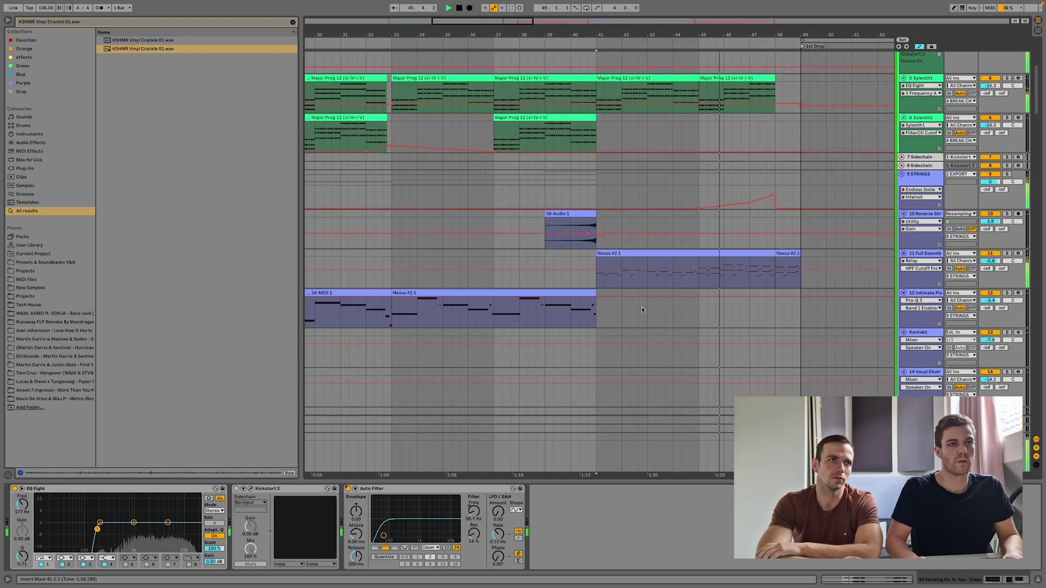
scroll(641, 309, "down", 5)
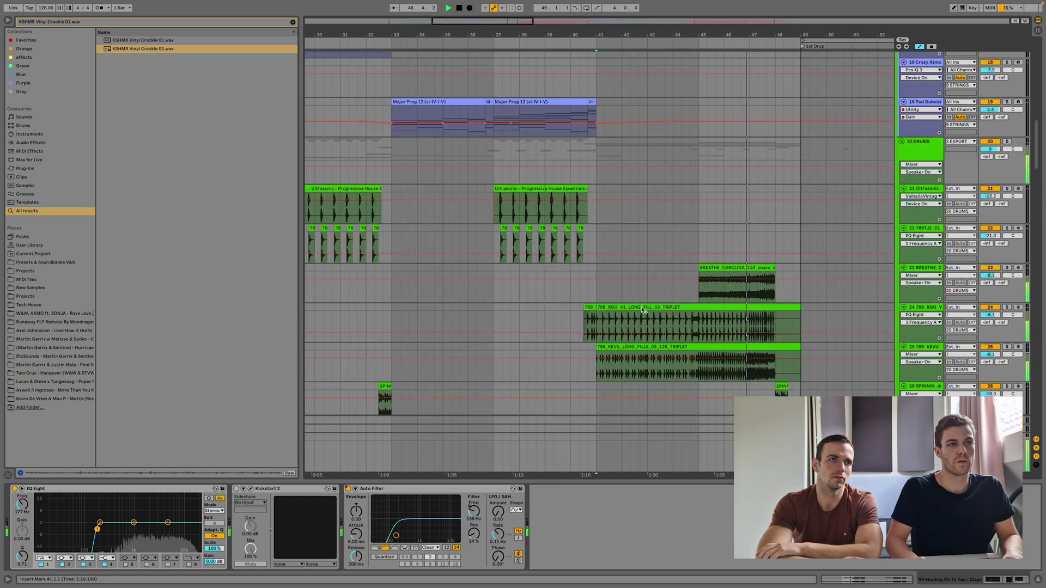
scroll(642, 310, "down", 15)
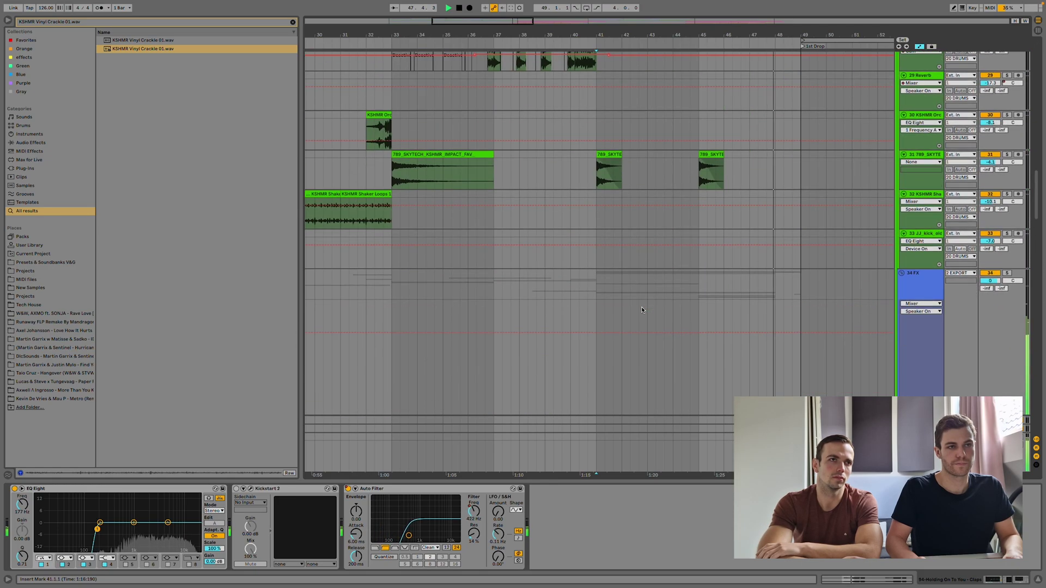
scroll(642, 309, "down", 8)
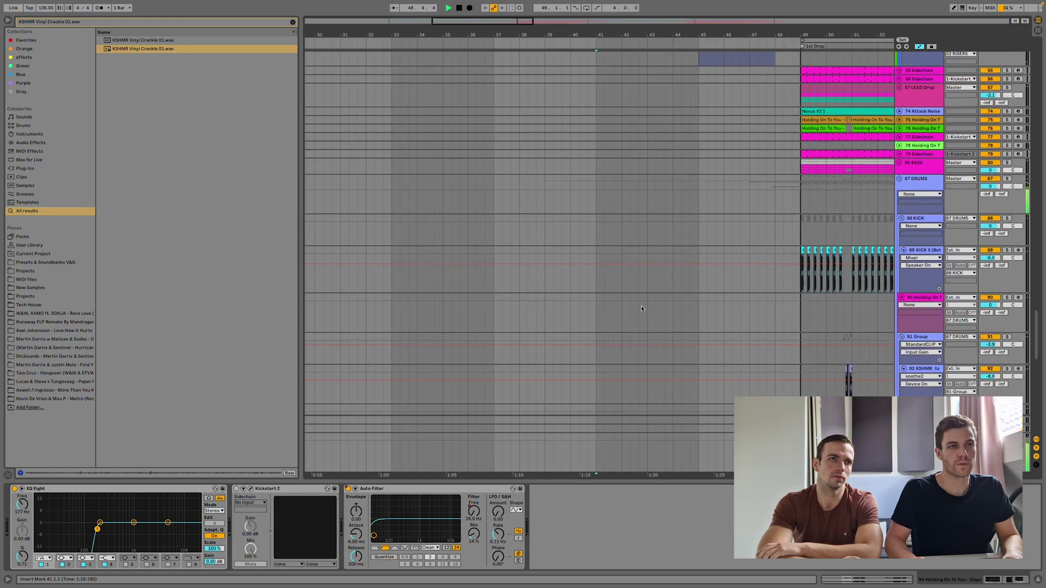
scroll(642, 308, "down", 3)
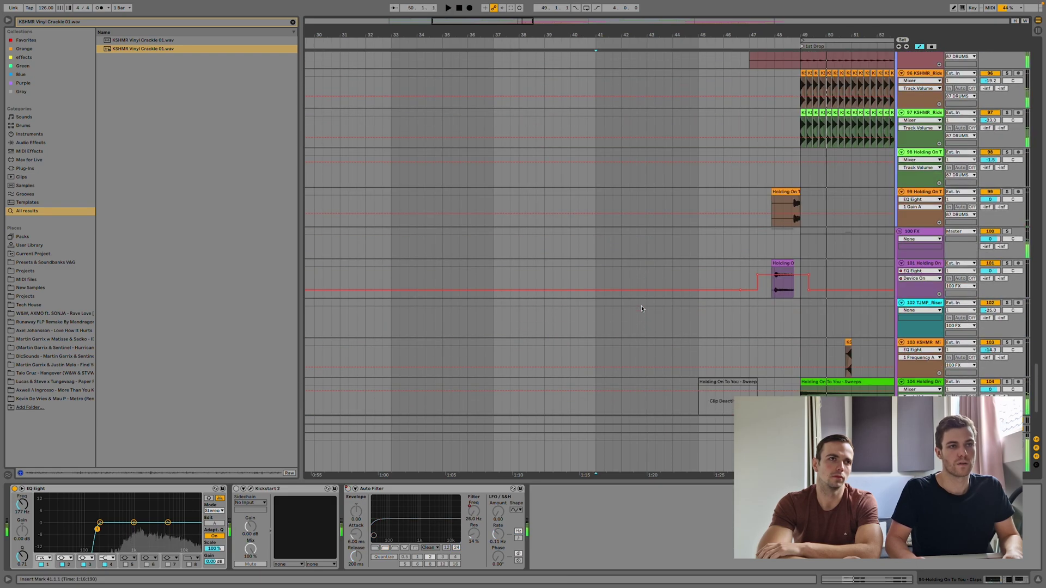
scroll(641, 325, "down", 3)
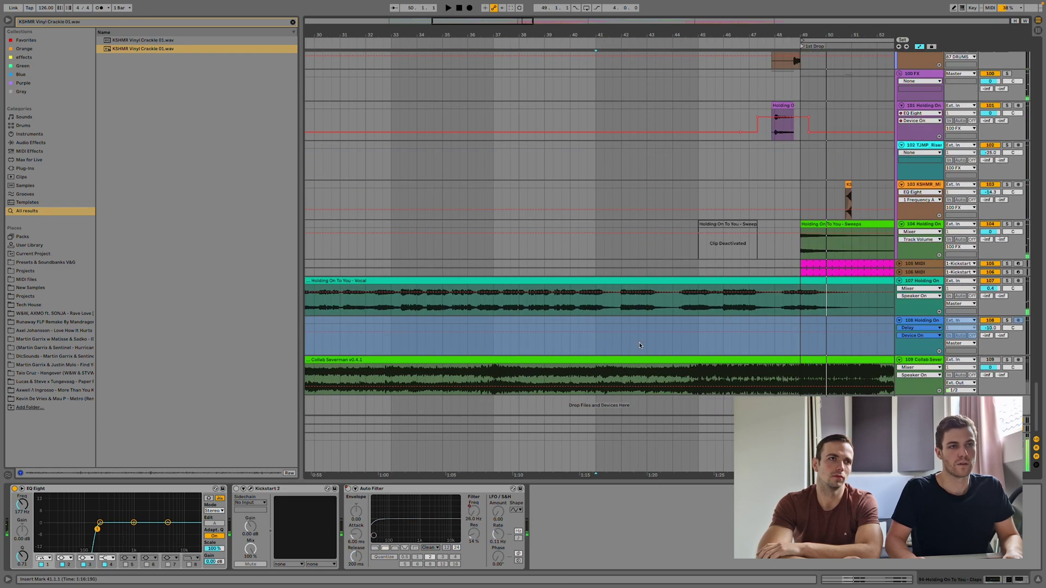
- Select the Holding On To You vocal track and inspect the RVox Stereo compressor in its effects chain
left_click(651, 313)
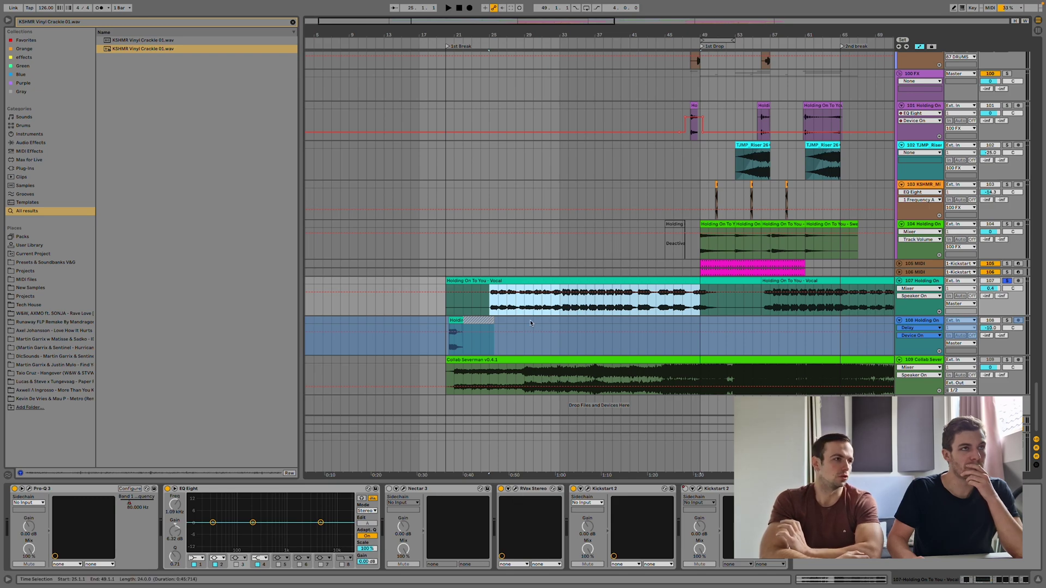
left_click(602, 509)
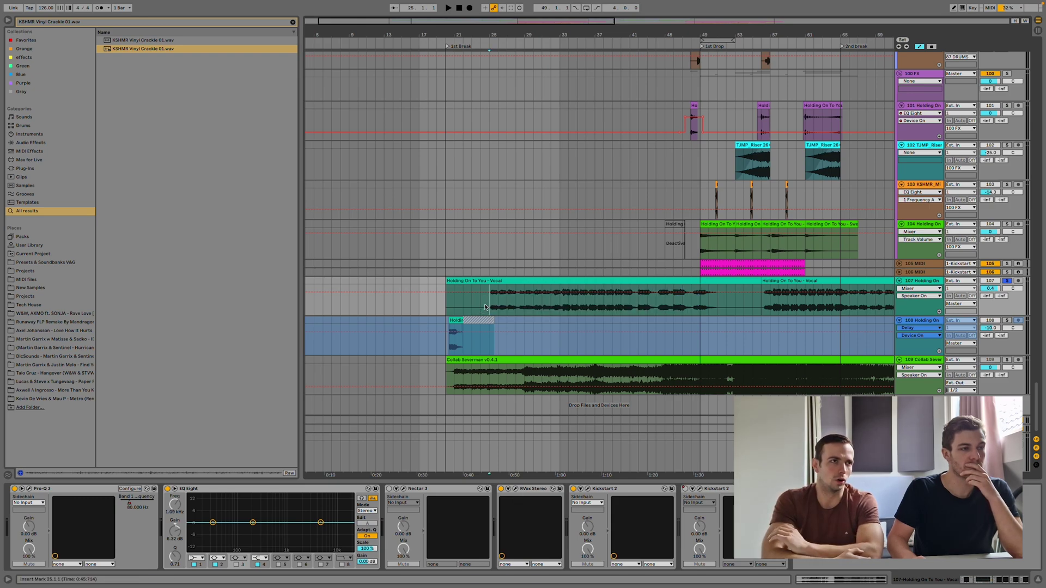
left_click(516, 489)
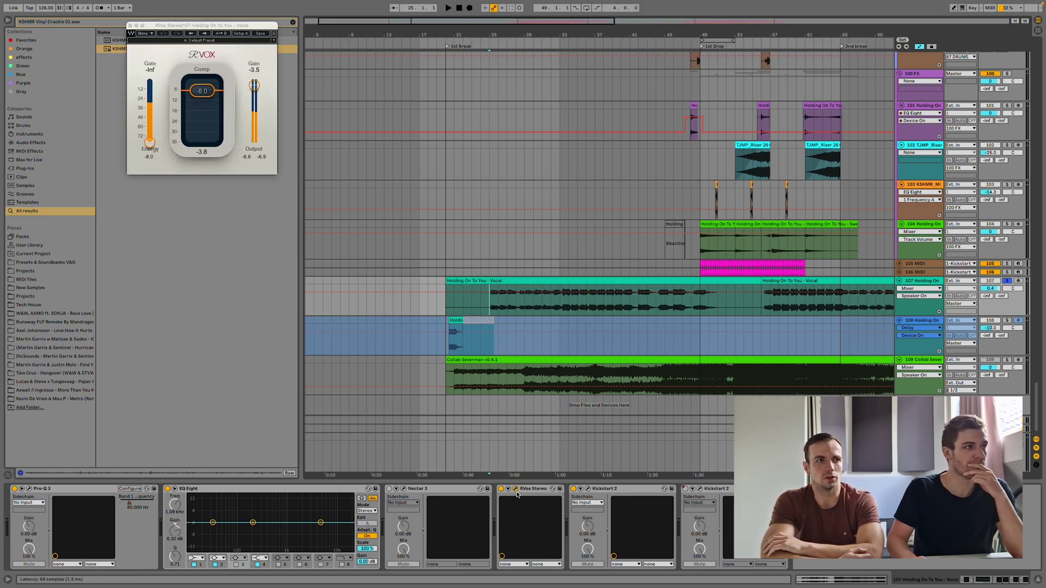
left_click(130, 26)
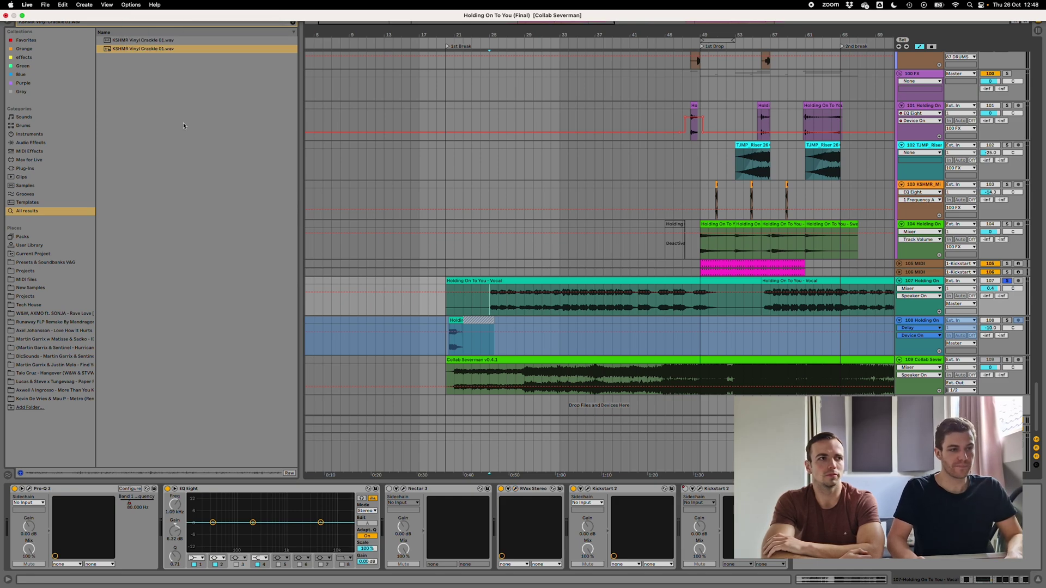
- Open Kickstart 2 on the vocal track and play the drop from the second vocal clip, first soloed, then in the full mix
left_click(587, 490)
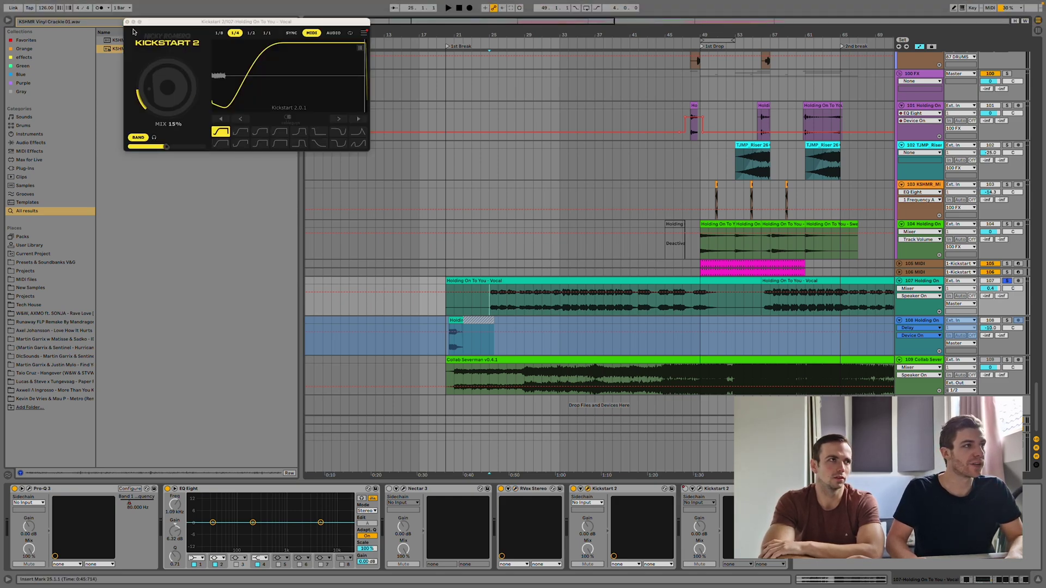
left_click_drag(134, 24, 130, 217)
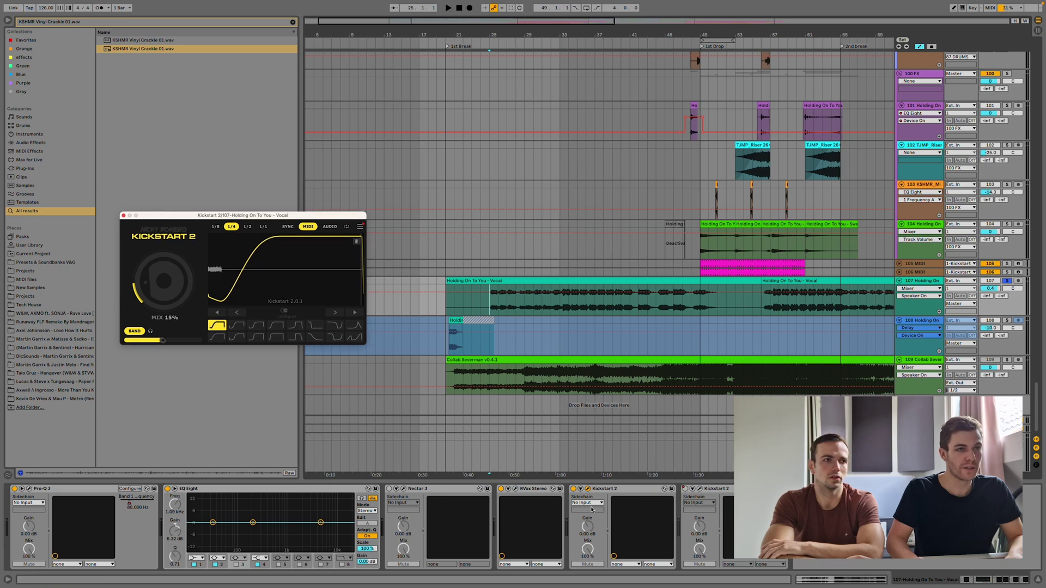
left_click(762, 308)
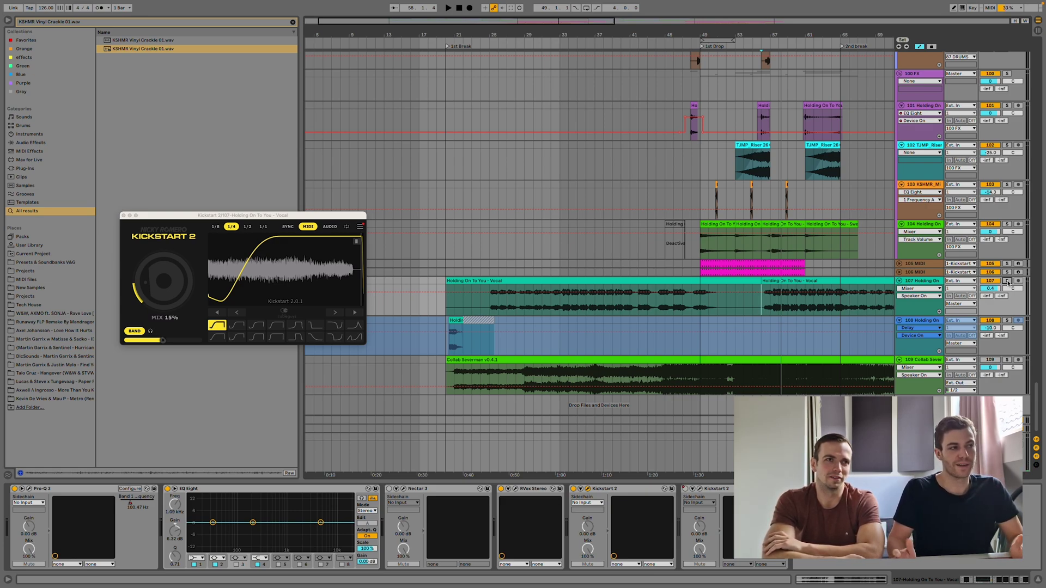
key("space")
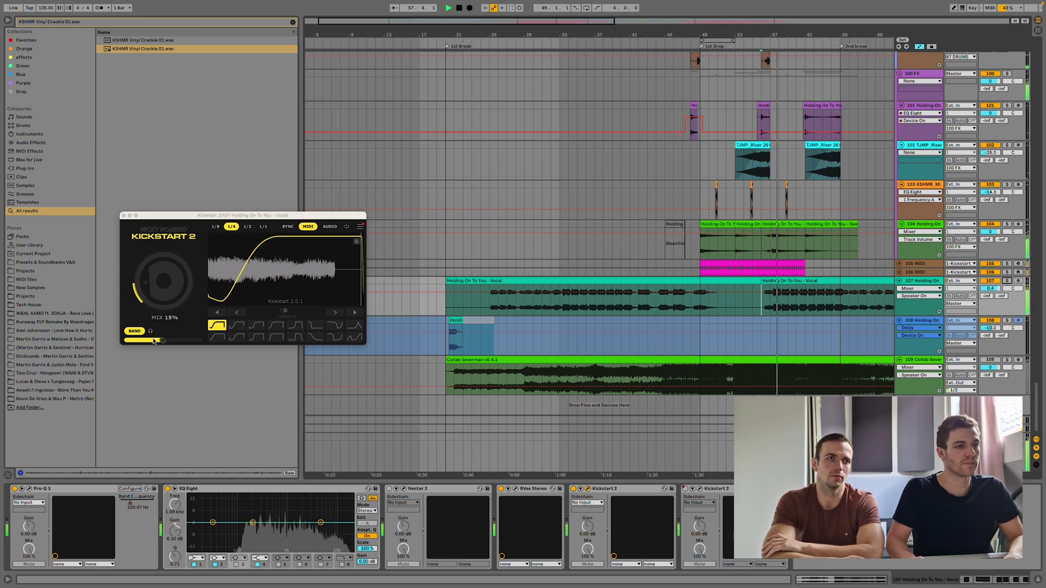
- Bypass and re-enable Kickstart 2 on the vocal track while the drop plays to compare the sidechain effect
left_click(574, 489)
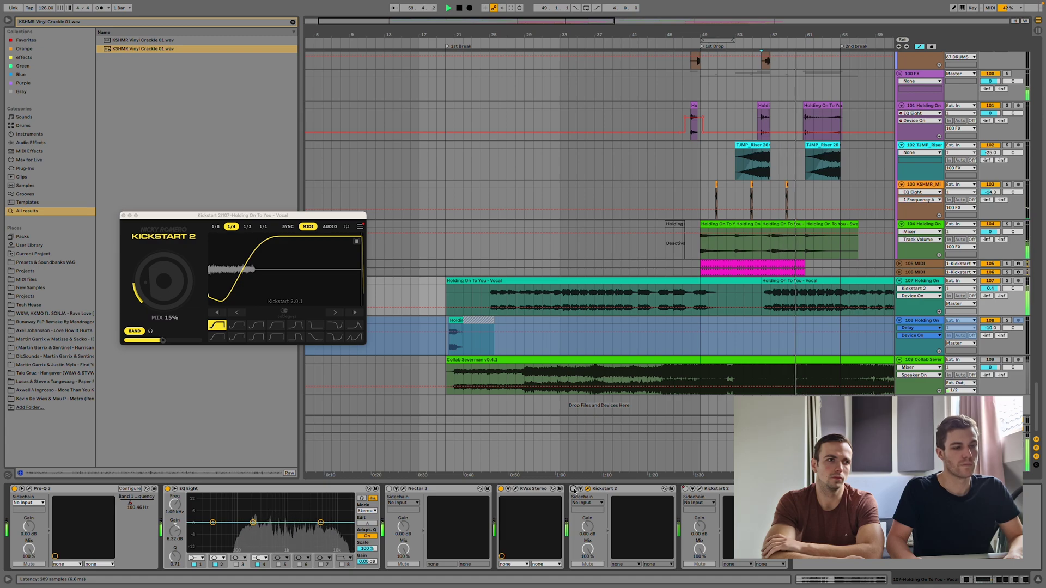
left_click(574, 489)
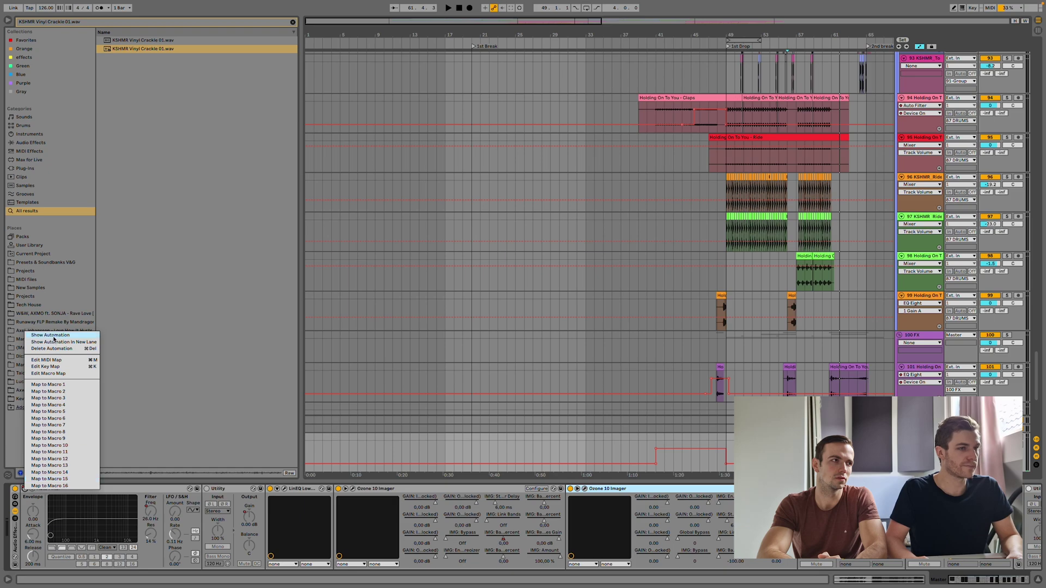
- Show the master Auto Filter's on/off and filter frequency automation, and play the build-up from bar 44
left_click(54, 339)
right_click(149, 512)
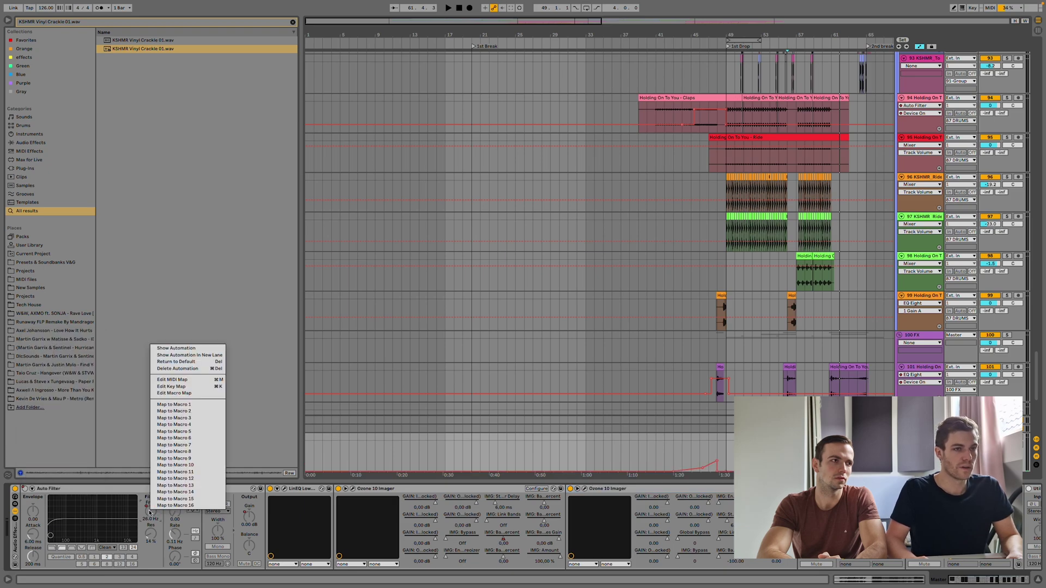
left_click(201, 349)
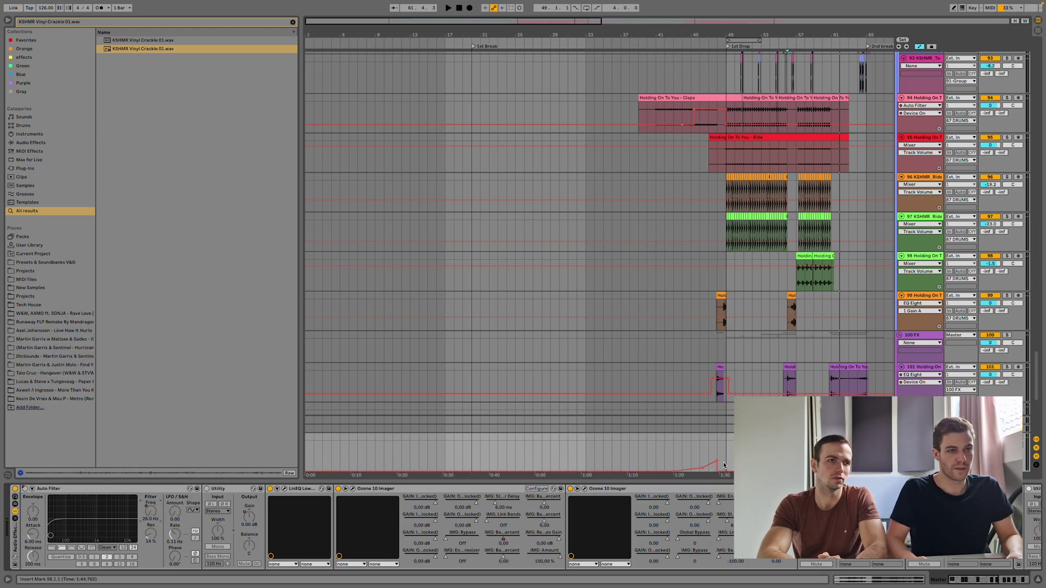
left_click(686, 454)
key("space")
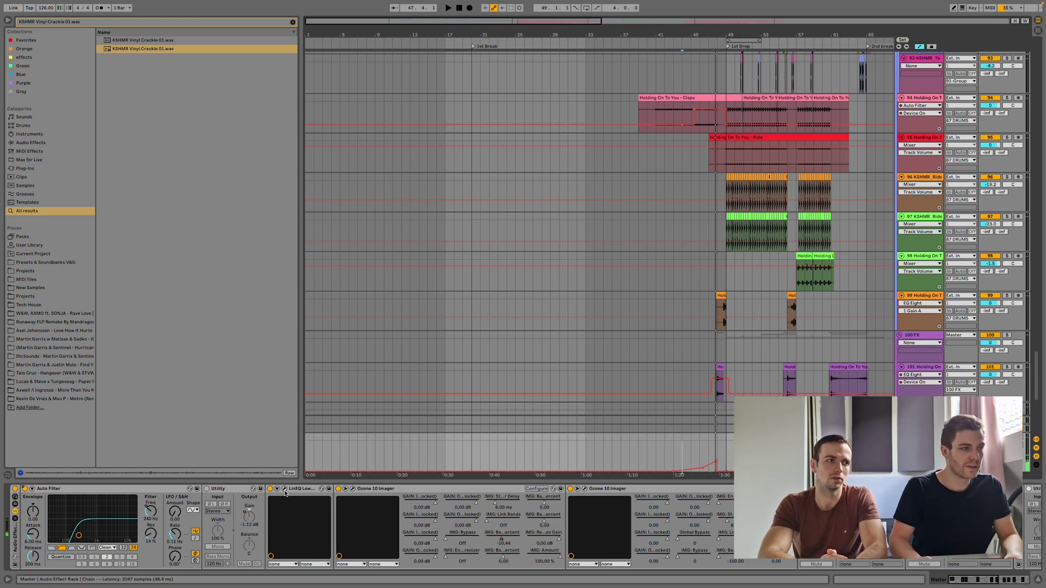
- Show the first Ozone 10 Imager's automated band parameter on the master and inspect the LinEQ Lowband plug-in
right_click(507, 544)
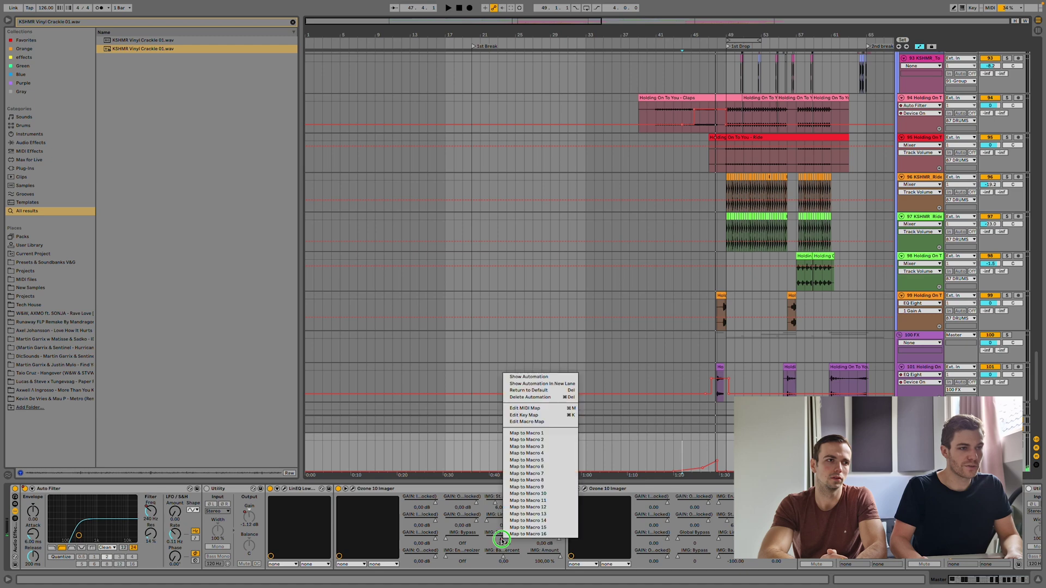
left_click(544, 376)
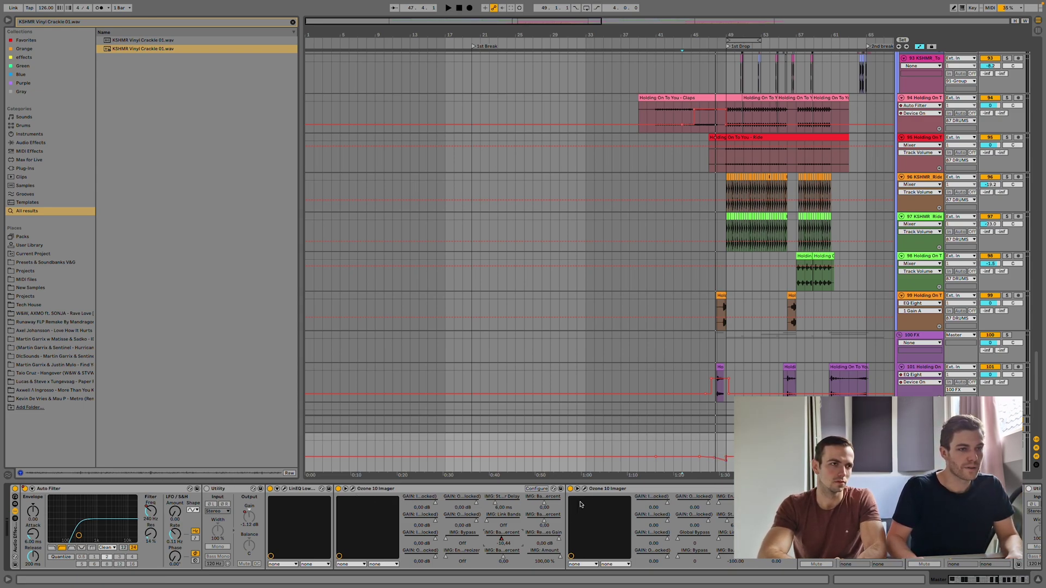
left_click(284, 489)
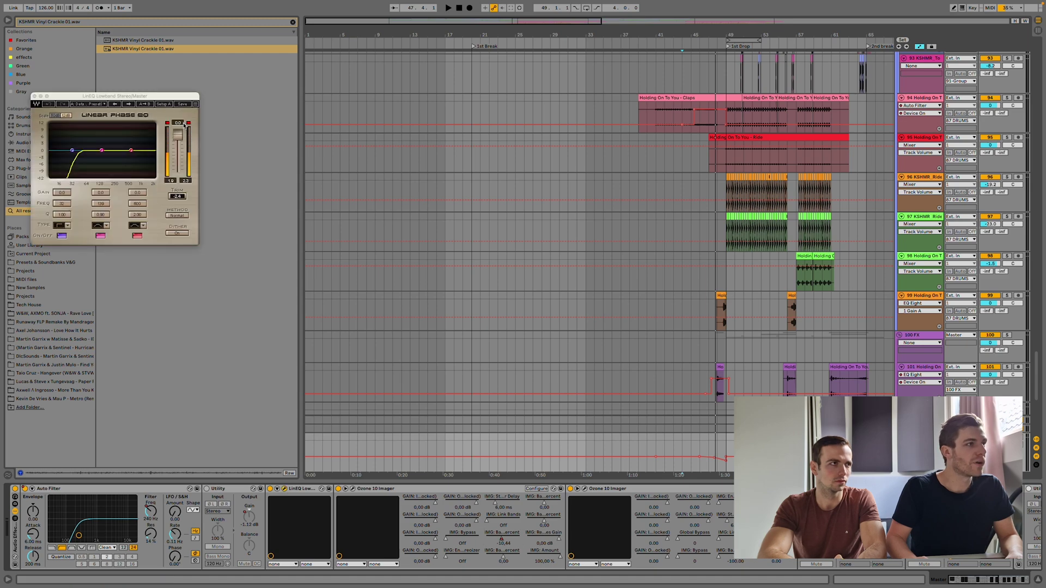
left_click_drag(111, 99, 699, 229)
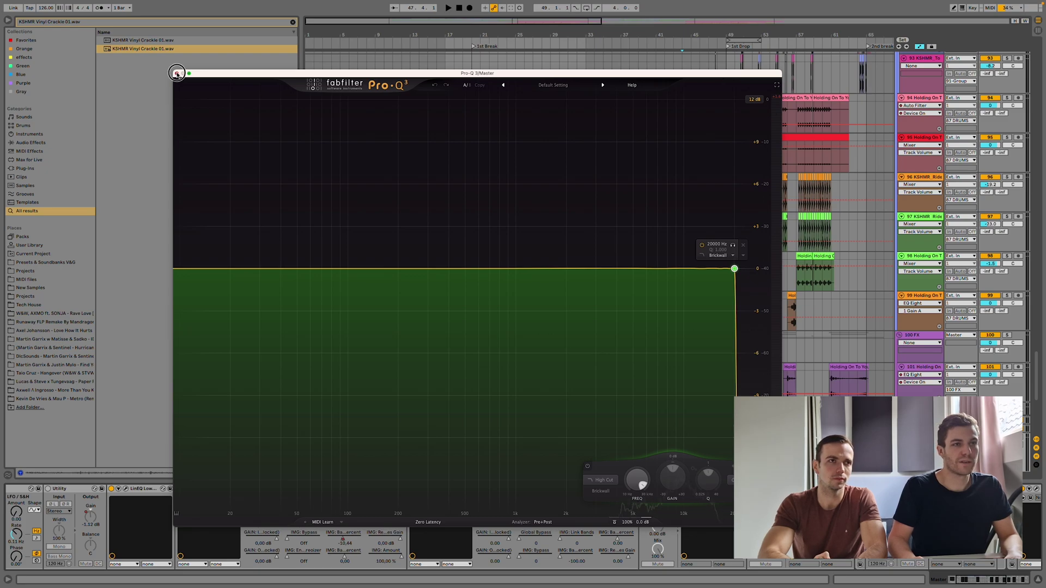
- Inspect the master chain's high-cut Pro-Q 3, low-boost Pro-Q 3 and Pro-L 2 limiter, and open the active SausageFattener
left_click(177, 74)
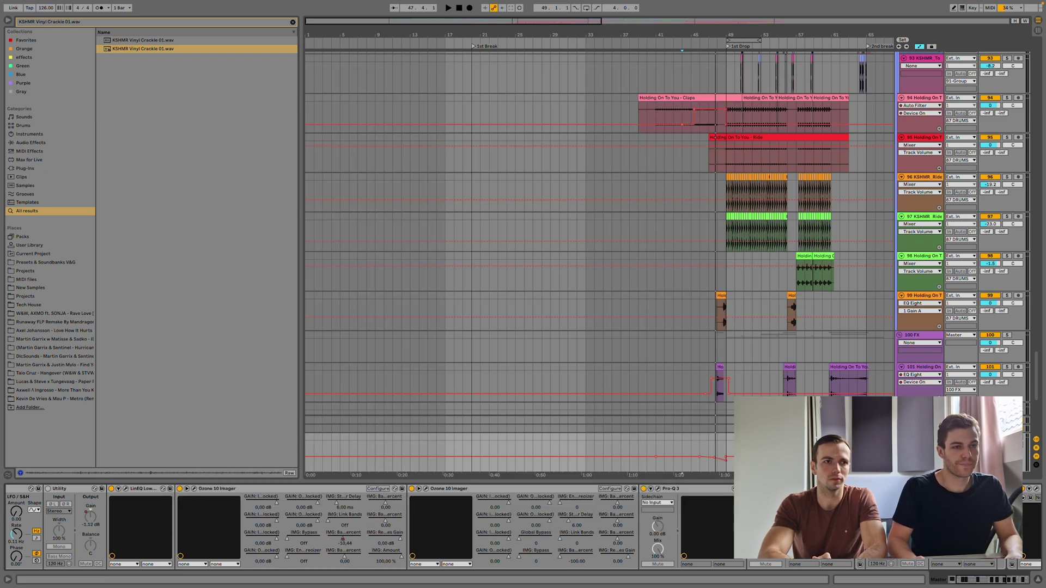
left_click(765, 489)
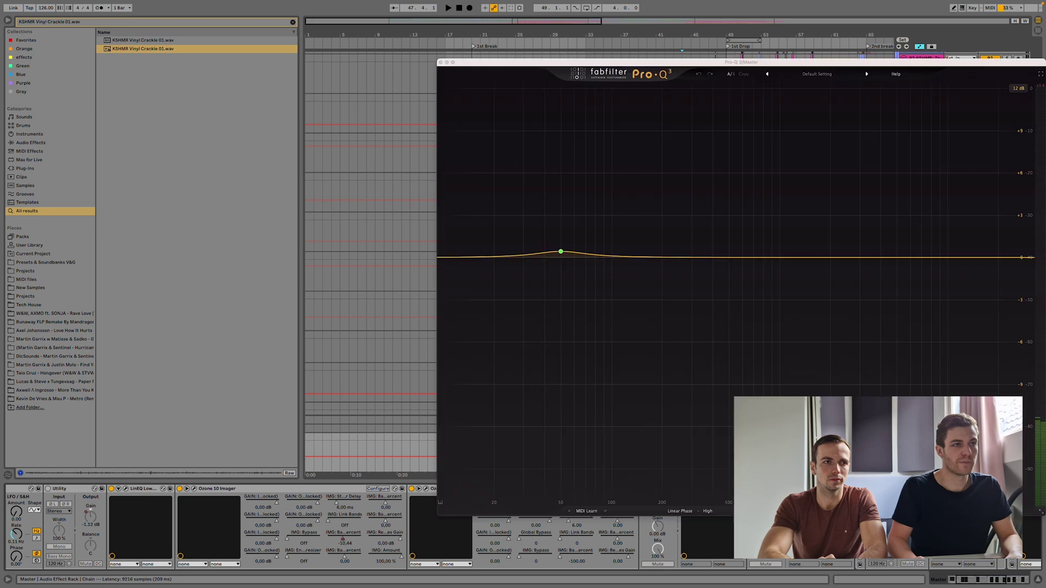
left_click(561, 253)
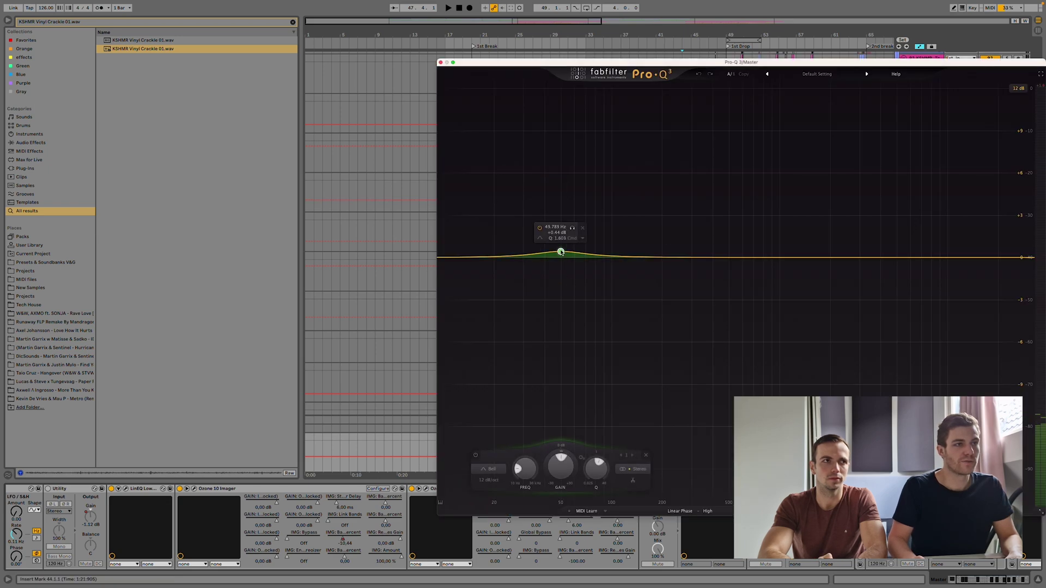
left_click(440, 62)
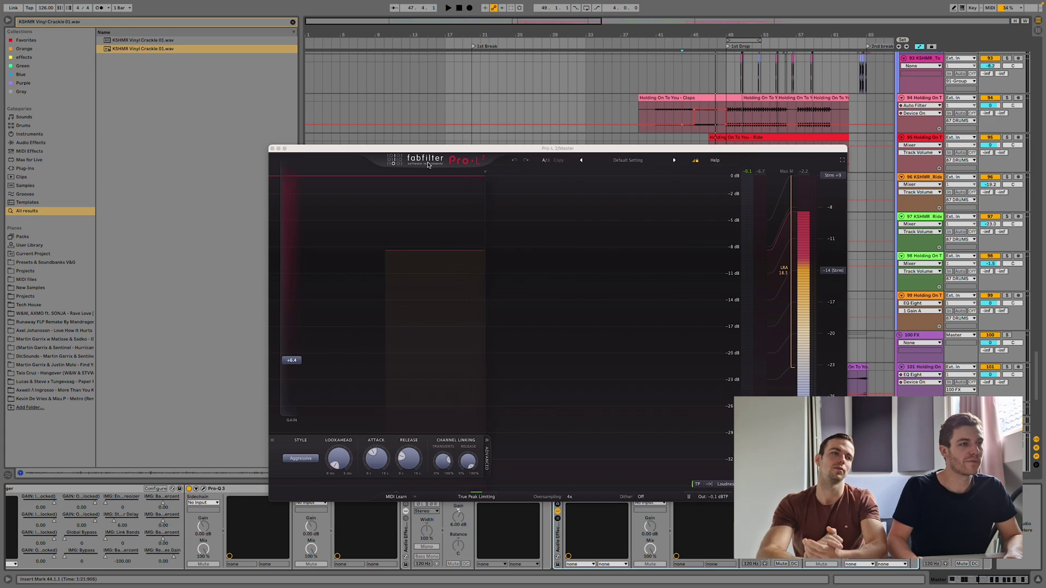
left_click(272, 148)
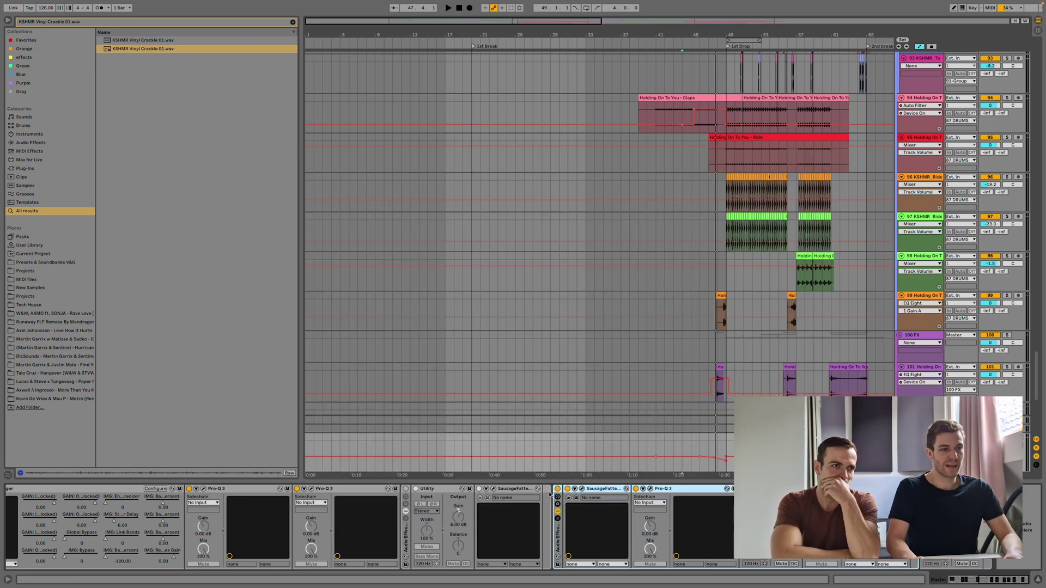
left_click(583, 490)
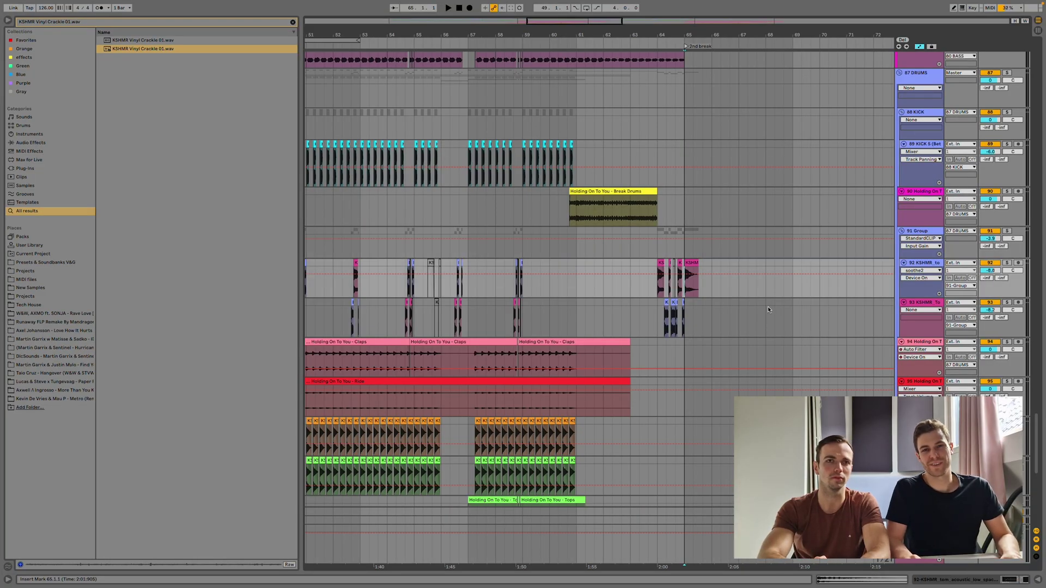
- Play the second break from bar 65 and show the effects chain of the soloed kick track 33 in the DRUMS group
scroll(768, 310, "up", 20)
scroll(767, 311, "down", 10)
key("space")
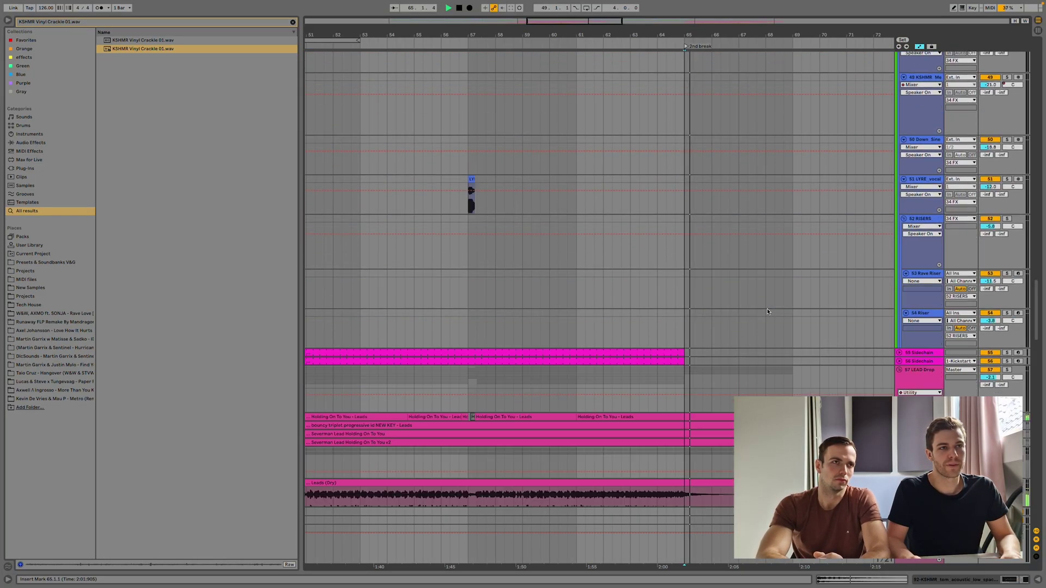
scroll(766, 311, "up", 15)
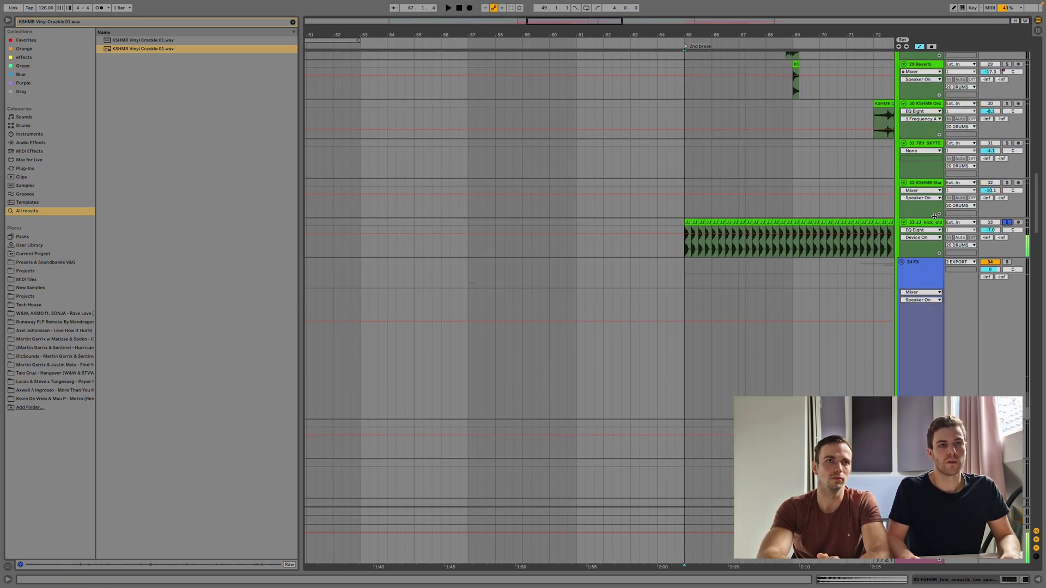
left_click(929, 223)
left_click(989, 580)
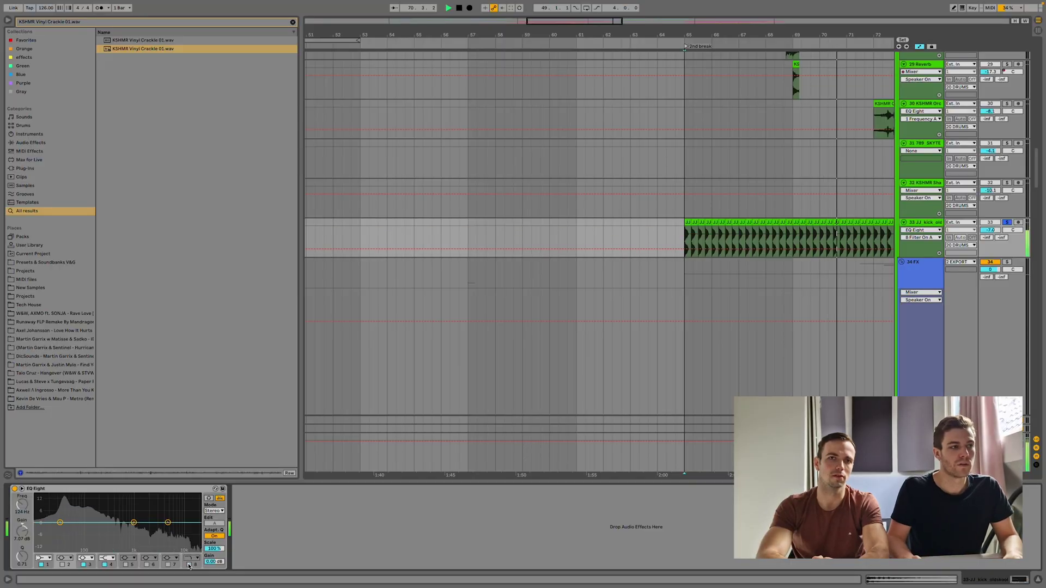
- Toggle band 8 of the kick track's EQ Eight to compare the filtered and unfiltered kick, soloed and in the full mix
left_click(189, 565)
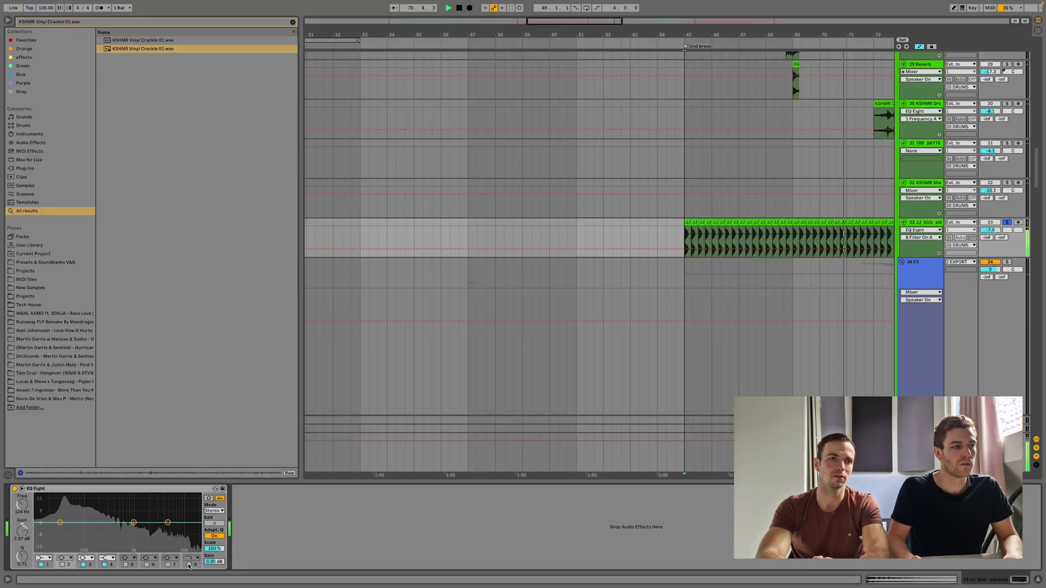
left_click(1007, 222)
key("space")
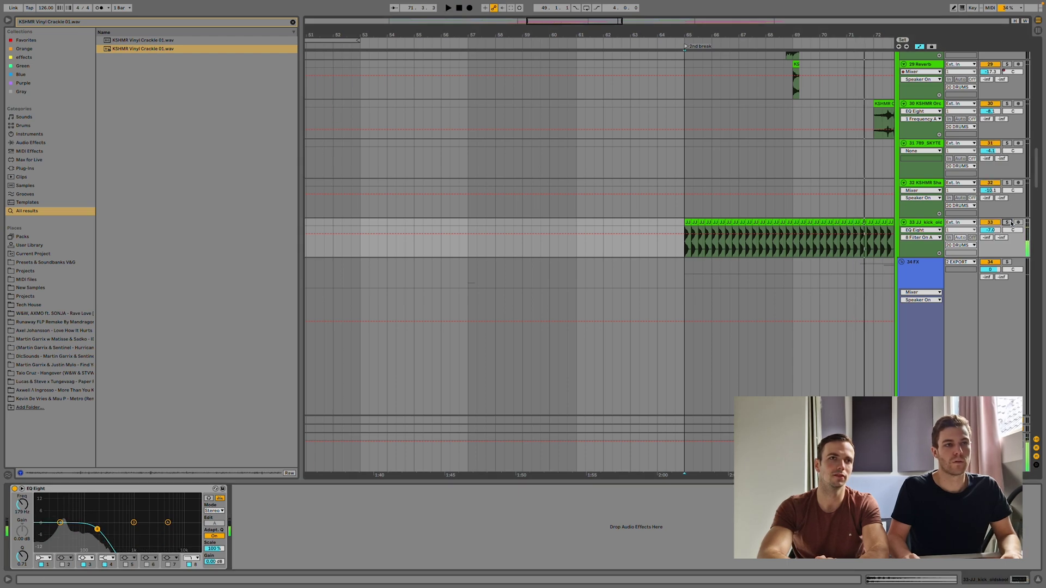
left_click(188, 565)
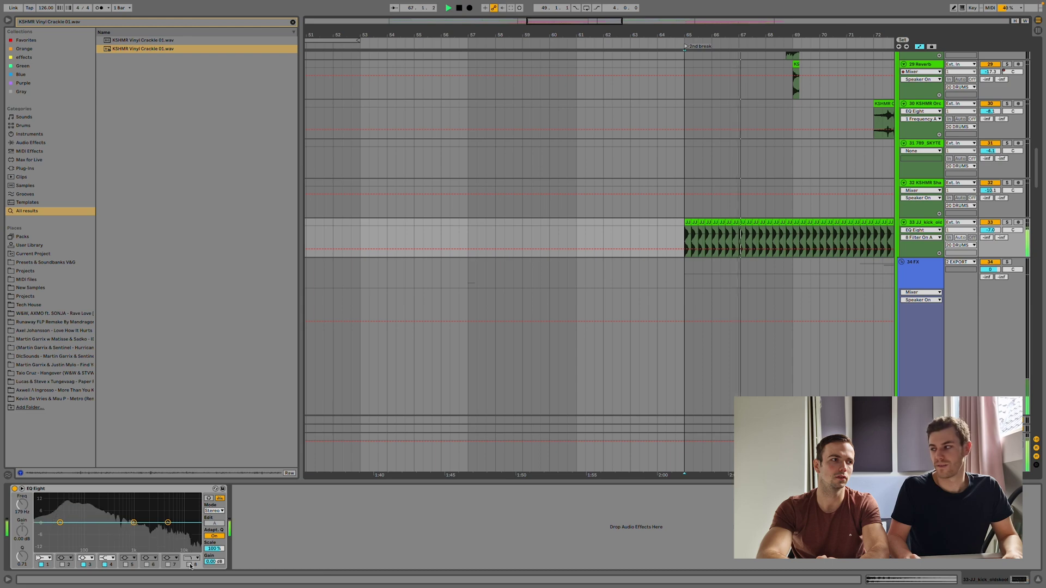
left_click(189, 564)
- Play the soloed BREAK CHORDS group from bar 65 and add the Break Bass track to the solo
scroll(532, 134, "up", 15)
left_click(522, 142)
key("space")
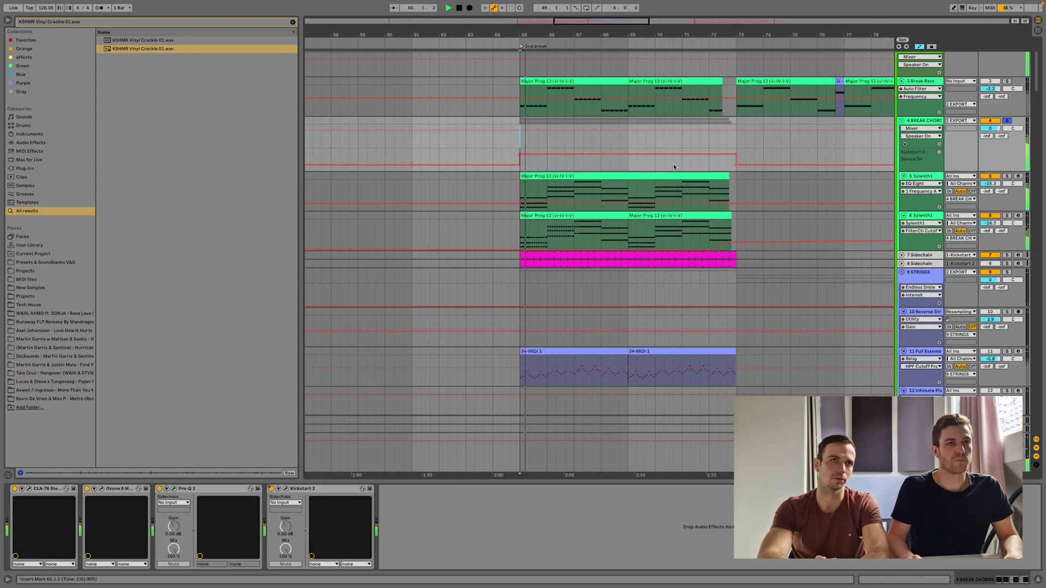
scroll(767, 165, "up", 2)
left_click(1009, 139)
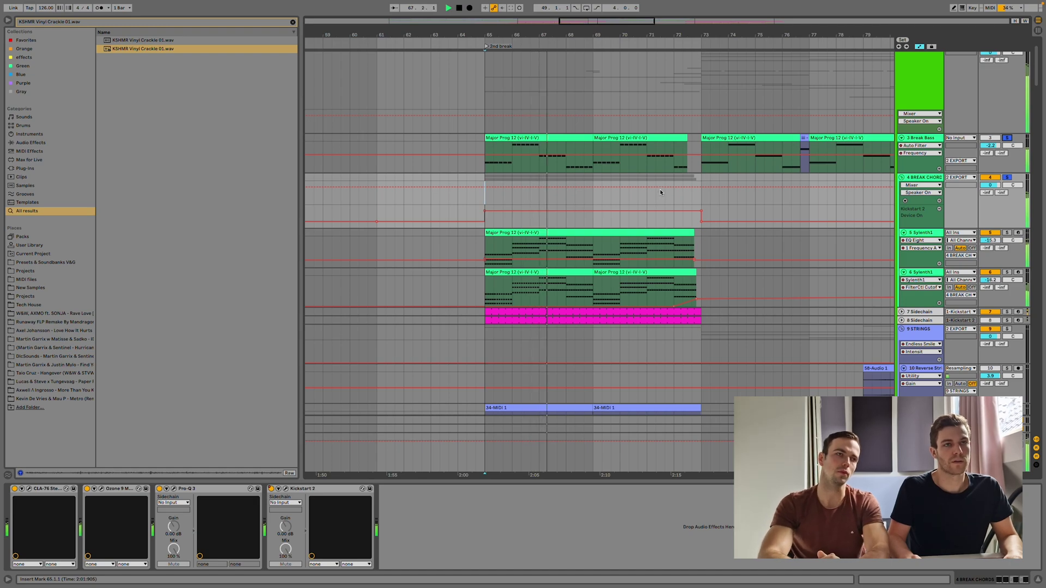
- Inspect the Break Bass effects chain during playback, look over the strings tracks and set the start position back to bar 65
left_click(682, 154)
scroll(761, 220, "down", 5)
scroll(761, 221, "down", 2)
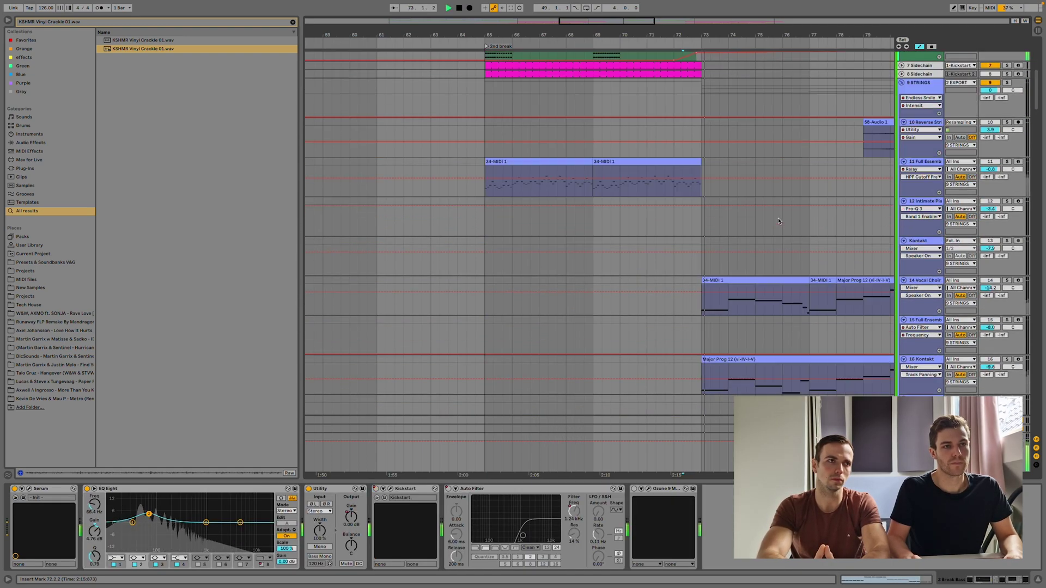
scroll(676, 220, "up", 7)
left_click(485, 218)
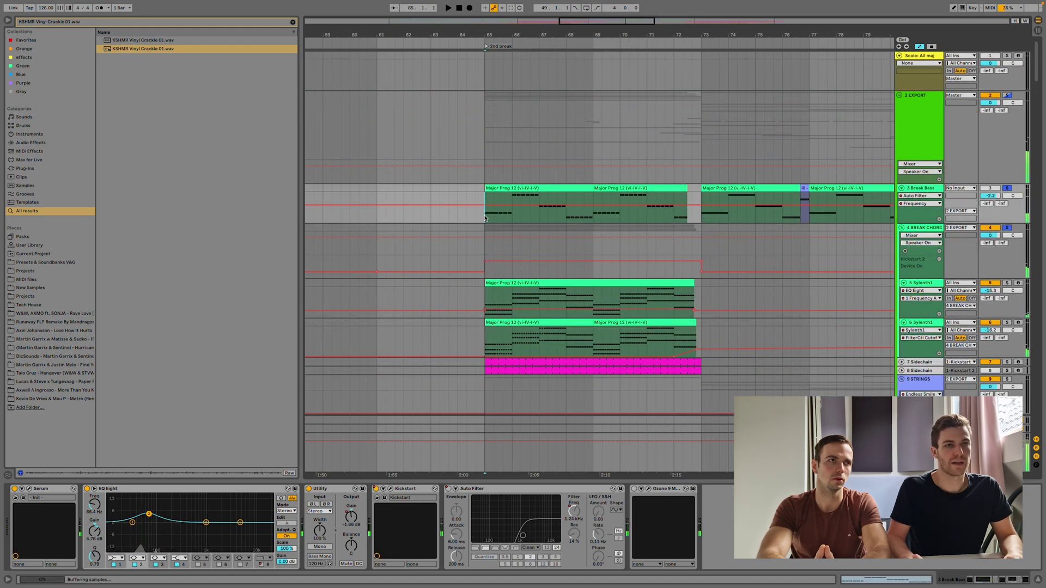
- Unsolo the break chords and bass, and play the full second break from bar 65 while looking over the drum and strings tracks
left_click(935, 229)
scroll(722, 342, "down", 15)
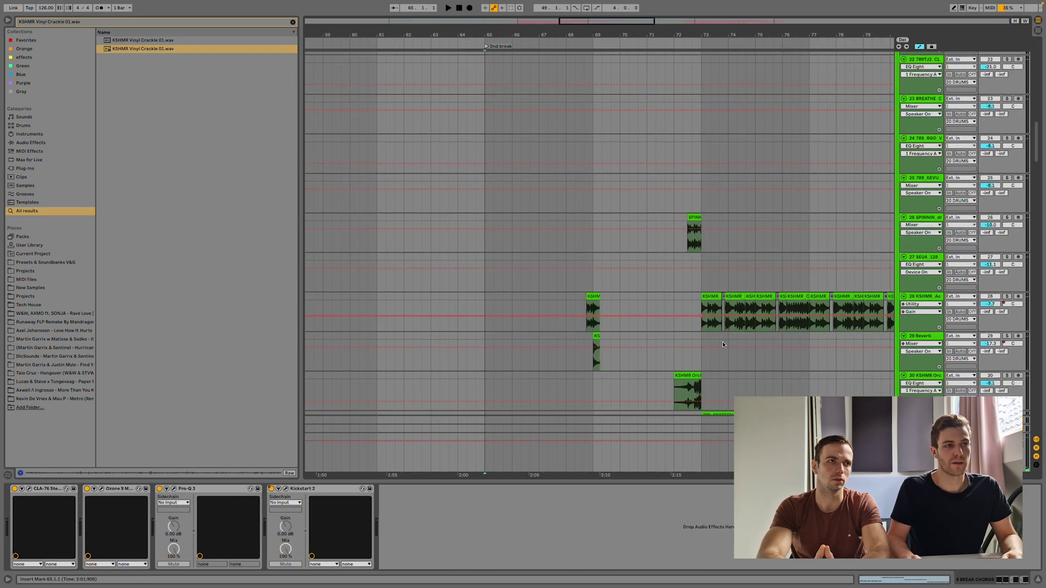
key("space")
scroll(671, 214, "up", 6)
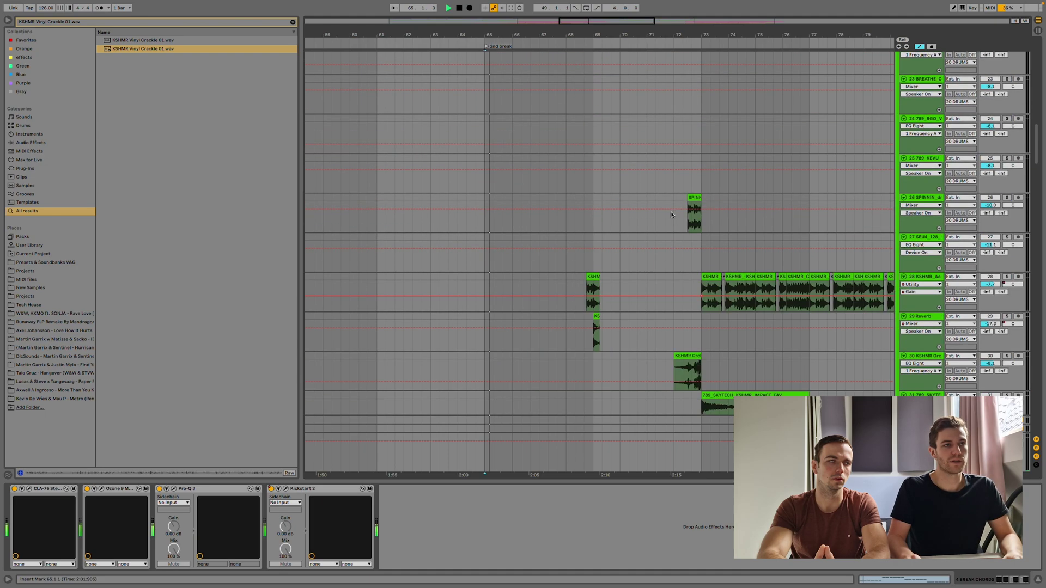
scroll(670, 233, "up", 9)
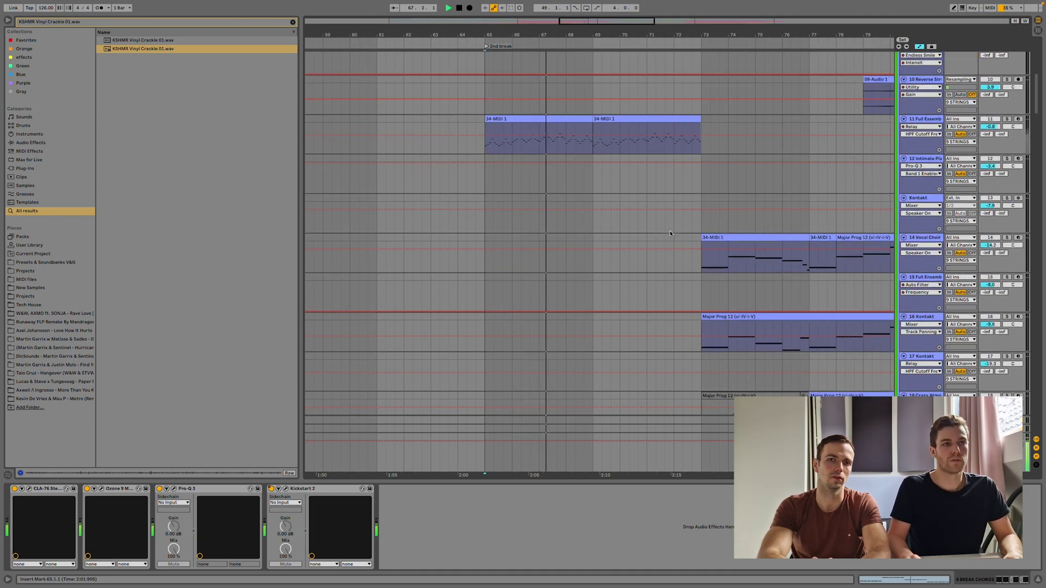
scroll(698, 284, "up", 3)
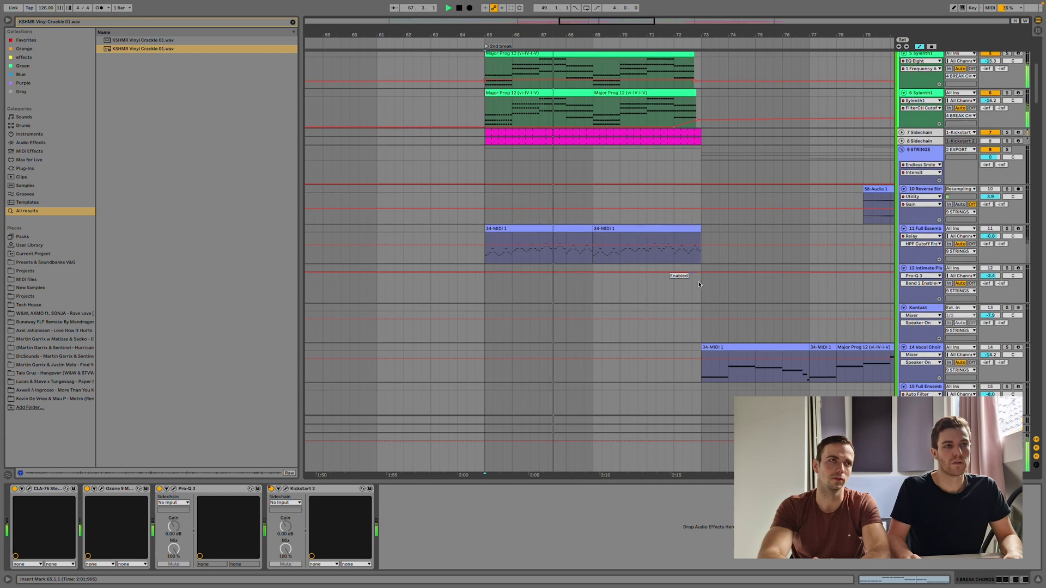
- Play the Full Ensemble strings track soloed from its first 34-MIDI 1 clip and review the clip's notes
left_click(516, 231)
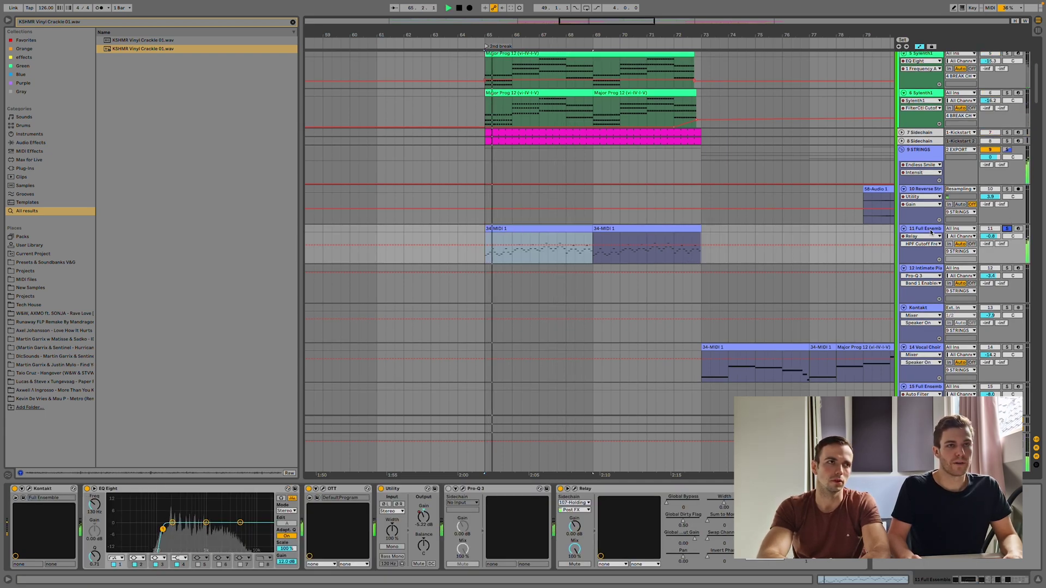
key("minus")
key("minus")
key("minus")
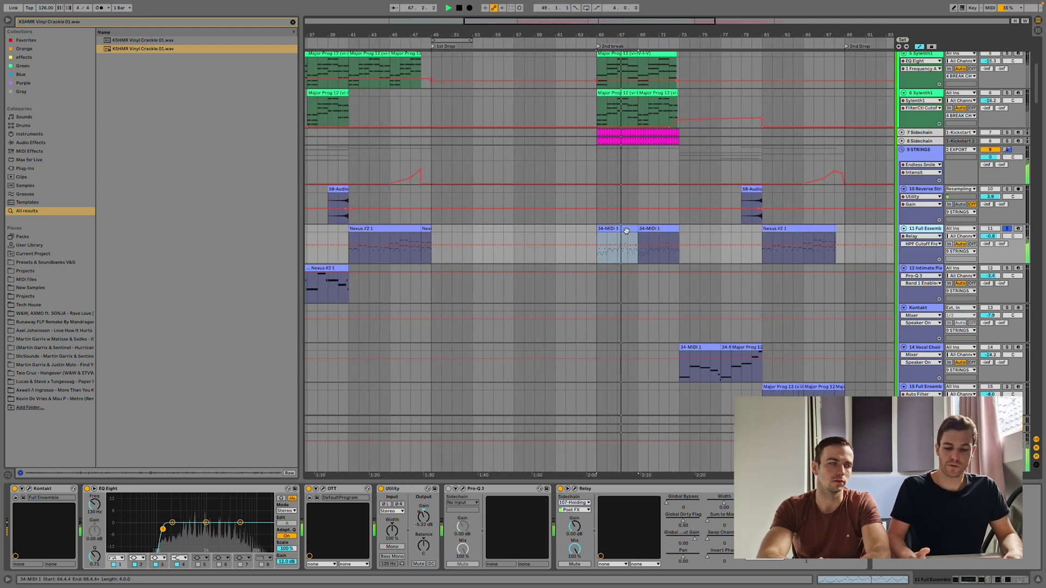
left_click(627, 230)
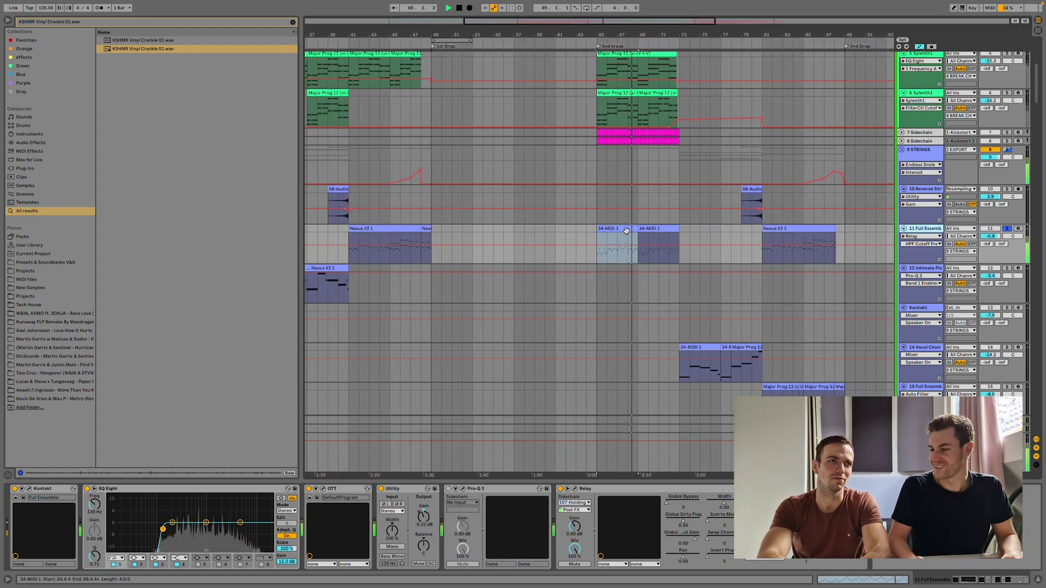
double_click(626, 230)
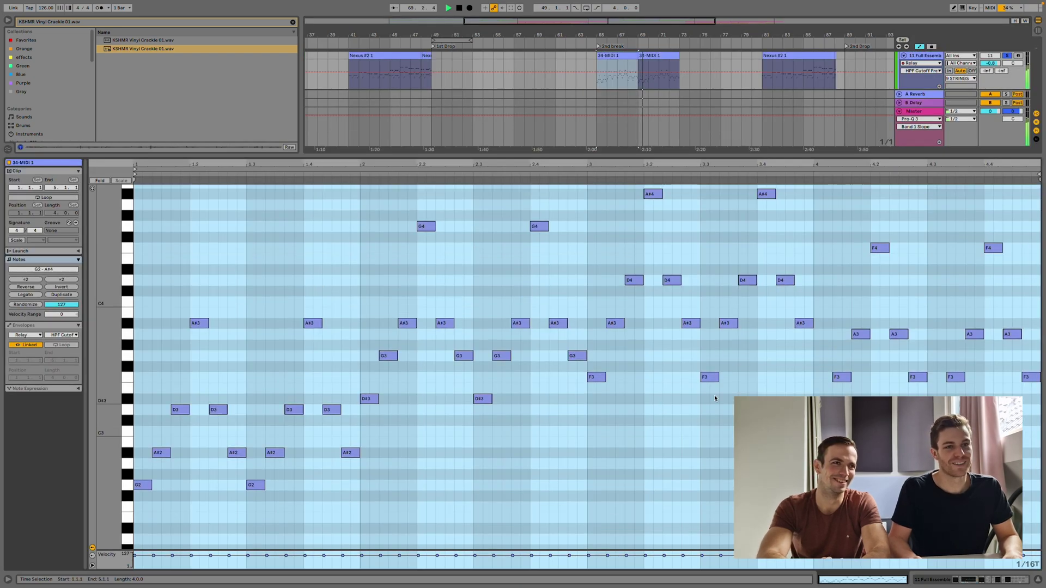
key("ctrl+alt+l")
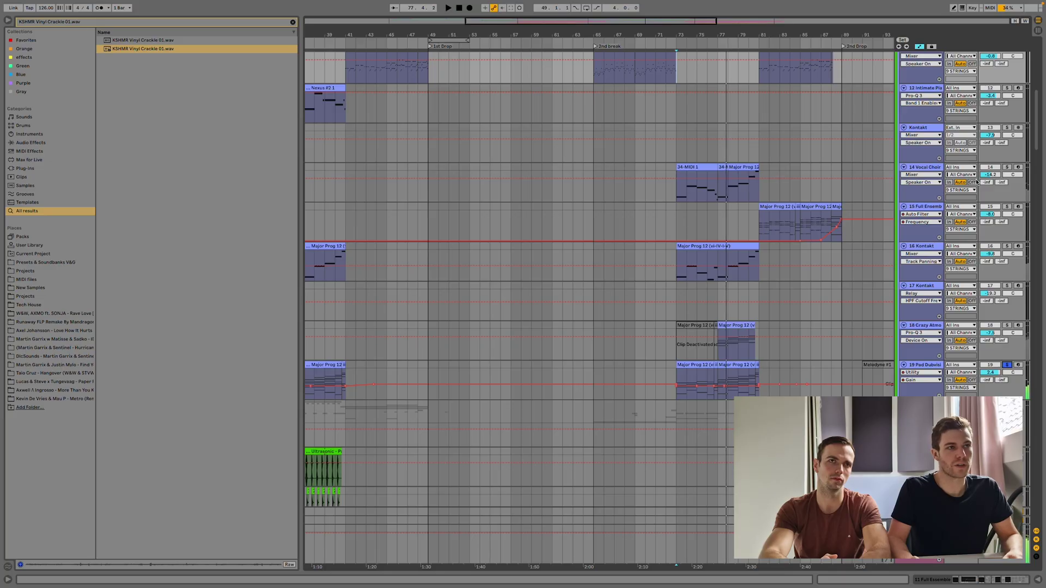
- Solo the Vocal Choir track, play it from bar 73 and inspect its Kontakt instrument, Voices of Gaia with Francesca Legato
left_click(920, 168)
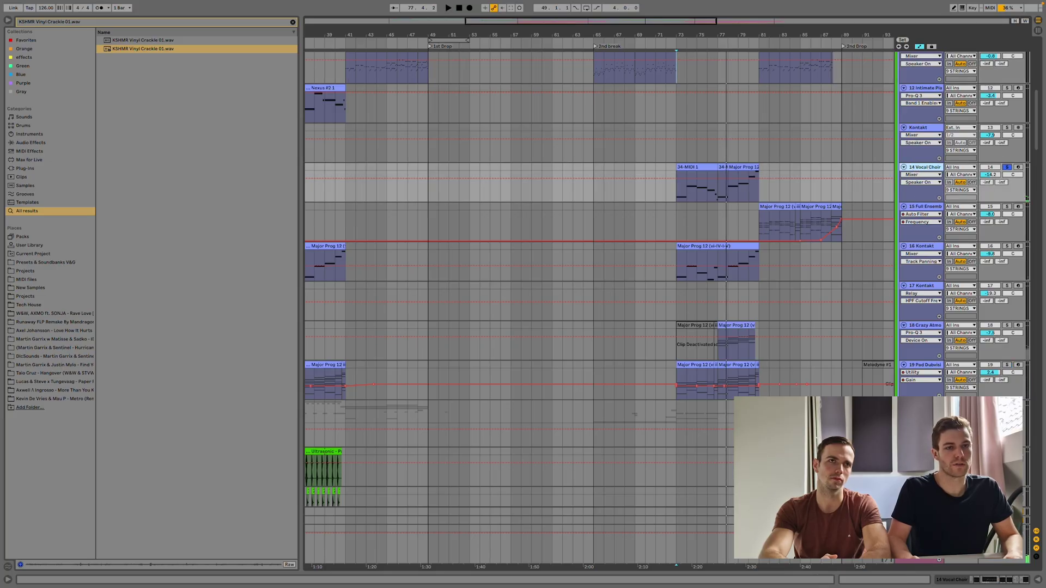
left_click(999, 581)
key("space")
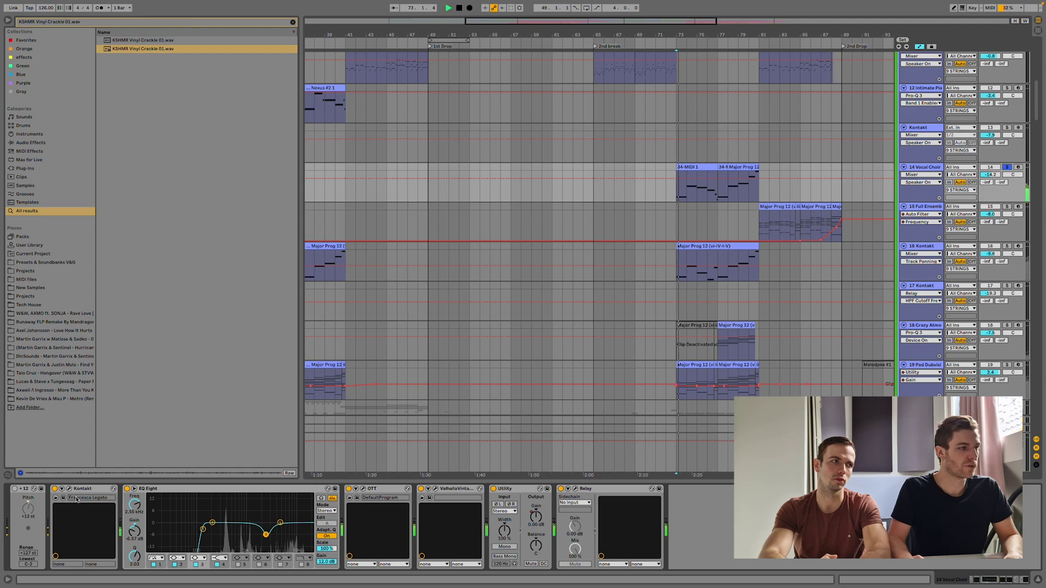
left_click(69, 489)
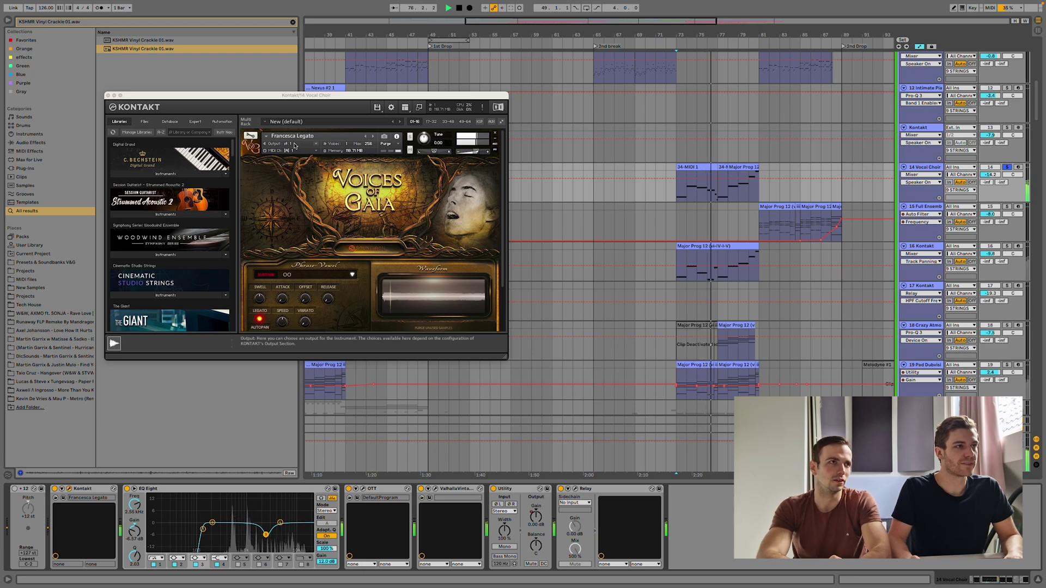
left_click(108, 96)
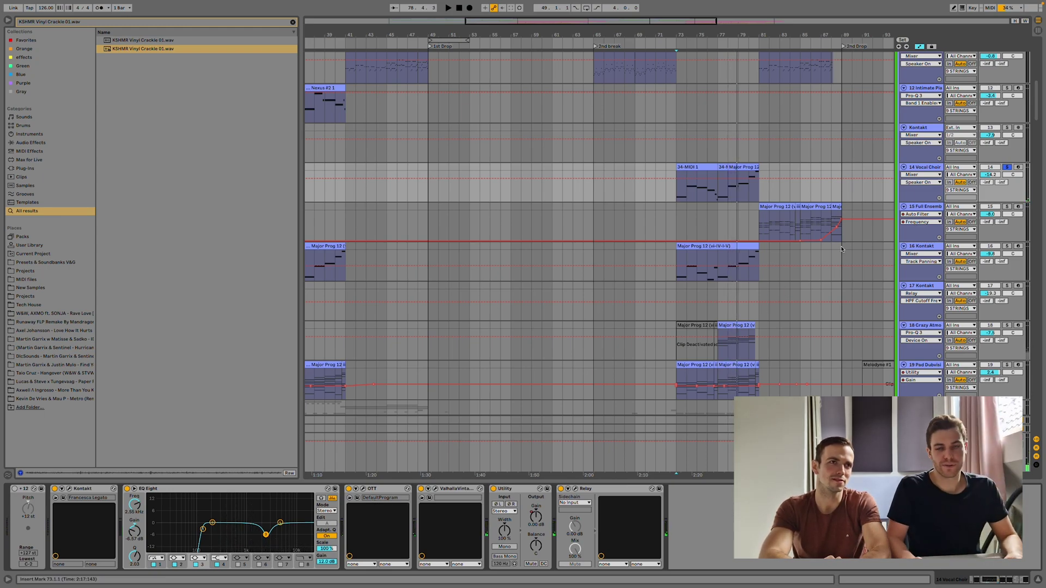
- Inspect the OTT and ValhallaVintageVerb settings in the Vocal Choir effects chain
left_click(363, 490)
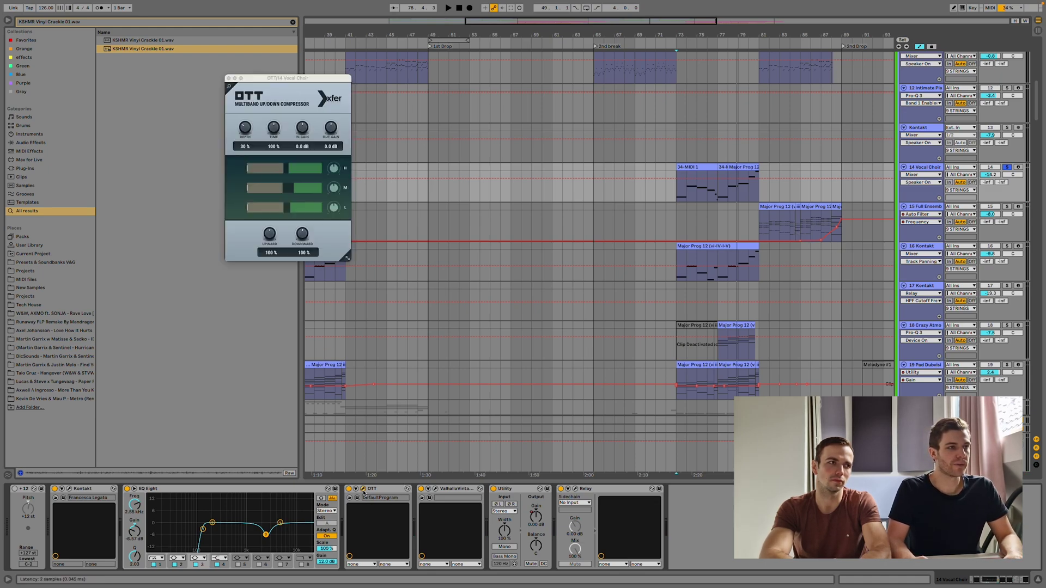
left_click(228, 78)
left_click(435, 490)
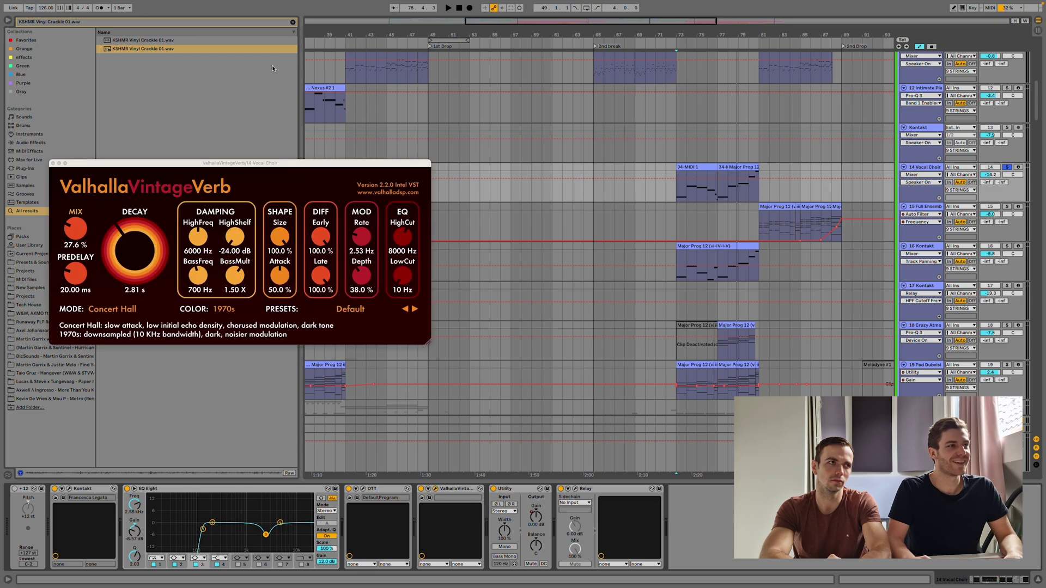
left_click(51, 164)
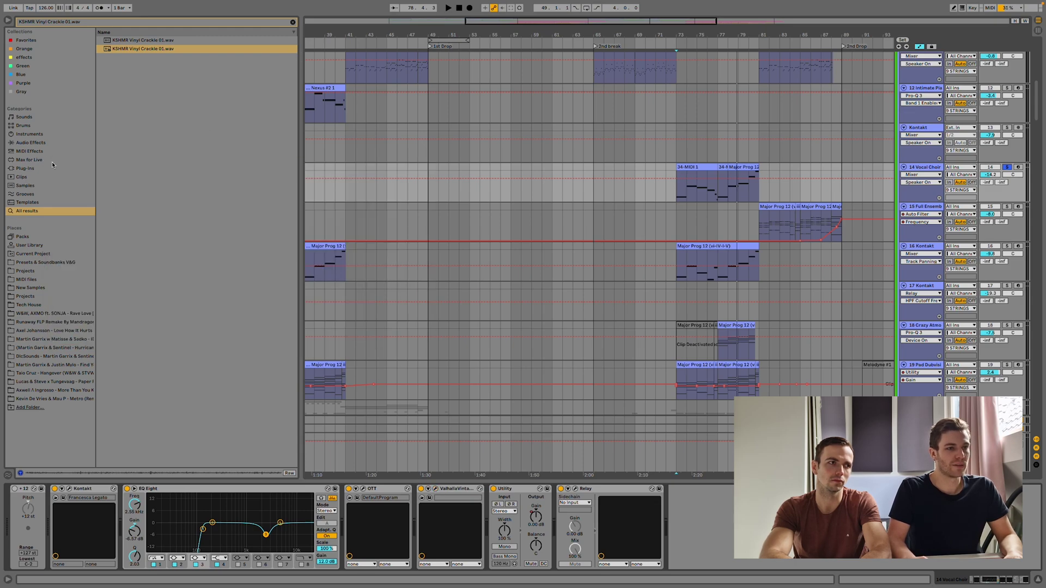
- Solo the Crazy Atmos track, play it from bar 77 and inspect its Hybrid Keys instrument in Kontakt
scroll(1015, 232, "down", 3)
left_click(1016, 233)
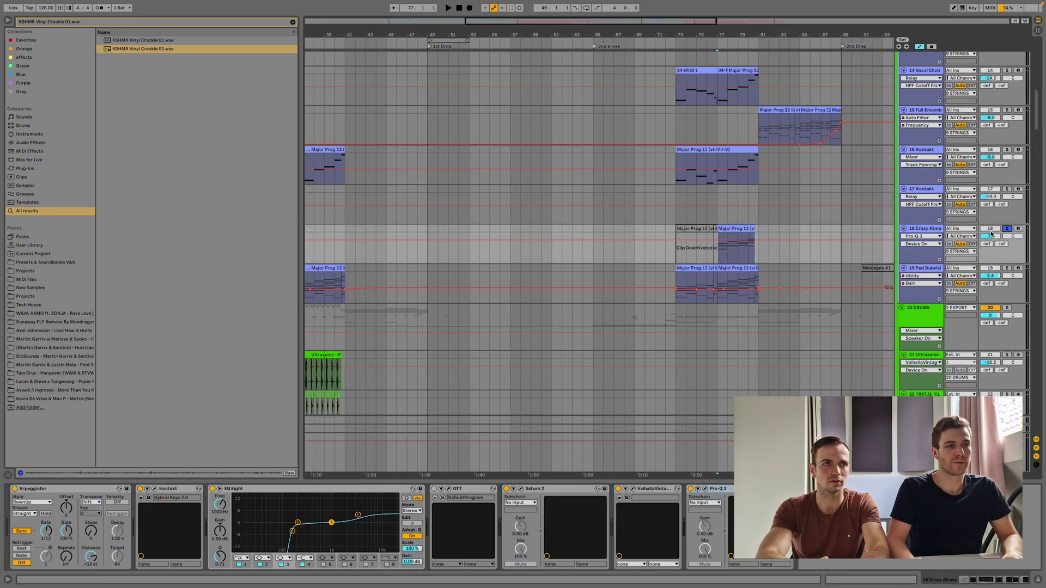
key("space")
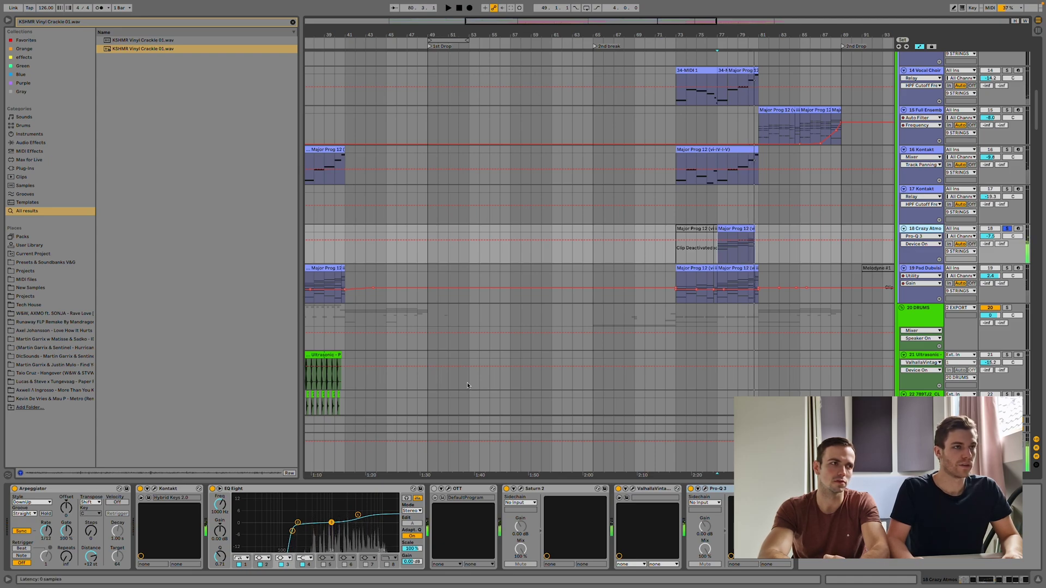
key("ctrl+alt+p")
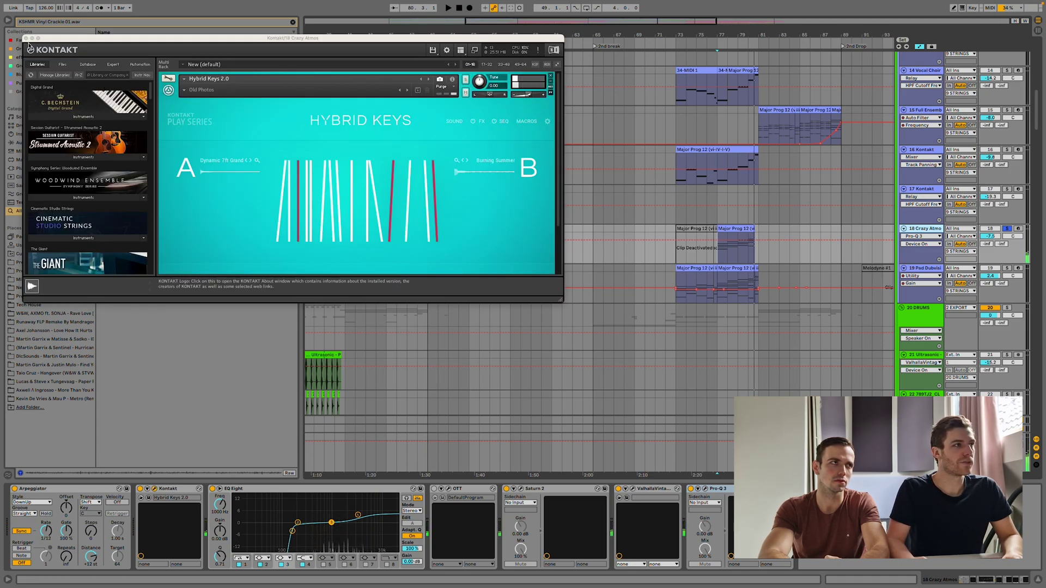
left_click(26, 39)
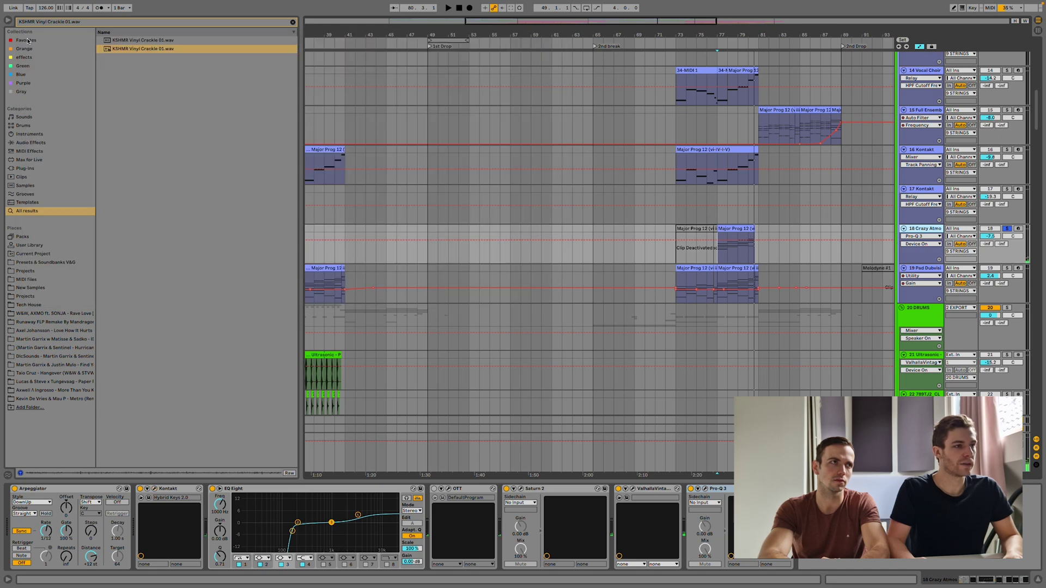
- Inspect Saturn 2 on the Crazy Atmos track and play the part while switching Saturn 2 and the ValhallaVintageVerb on or off
left_click(520, 490)
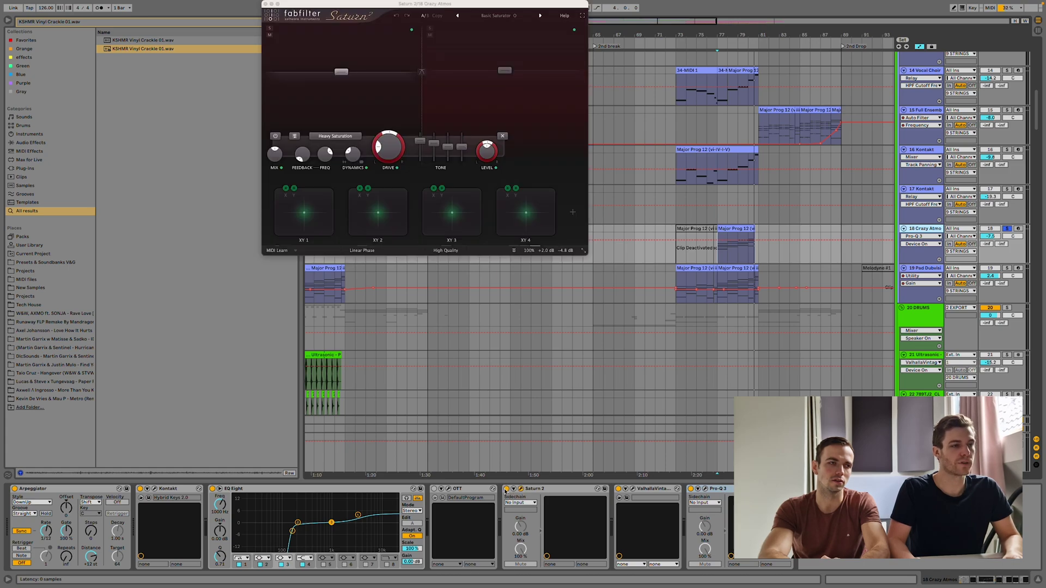
key("space")
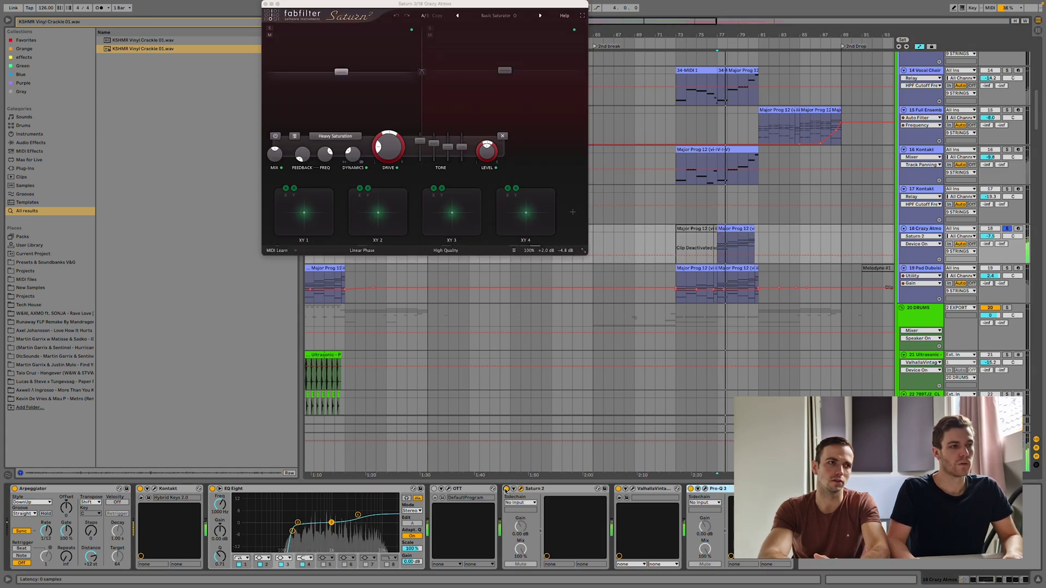
left_click(505, 489)
left_click(618, 489)
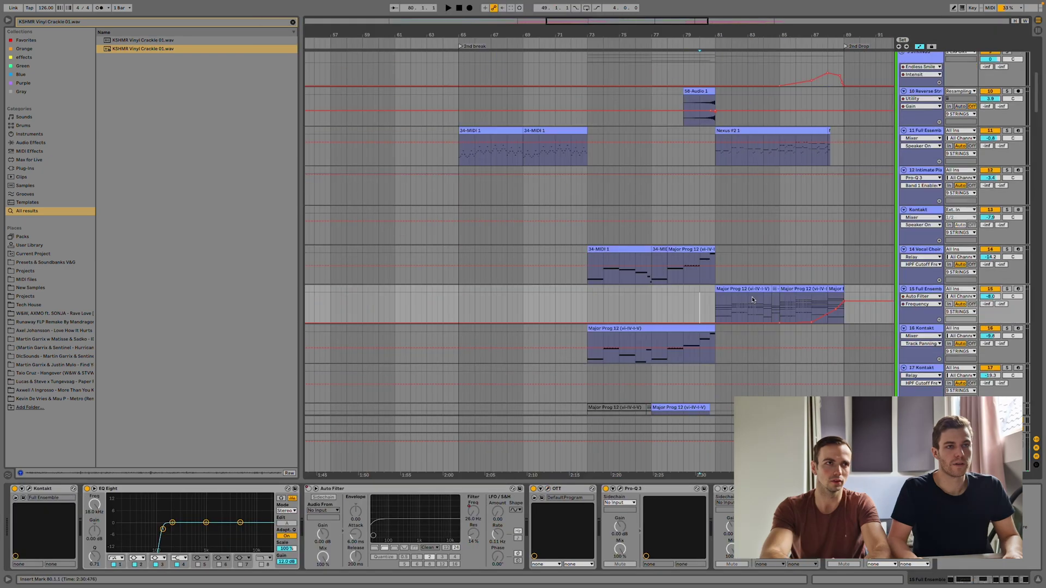
- Play from bar 80, solo the 15 Full Ensemble strings track and select its first Major Prog 12 clip
key("space")
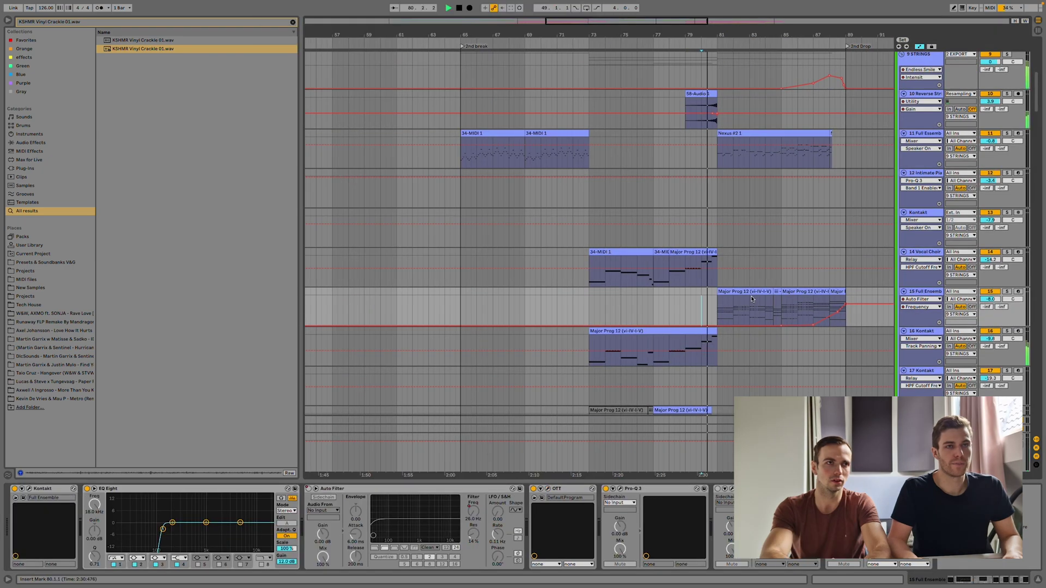
left_click(1006, 292)
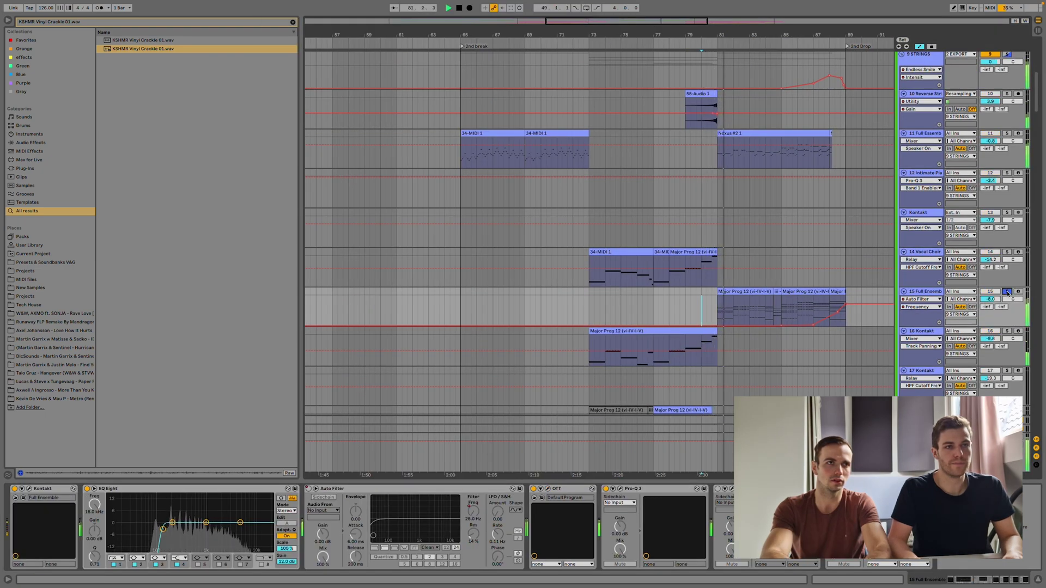
left_click(742, 292)
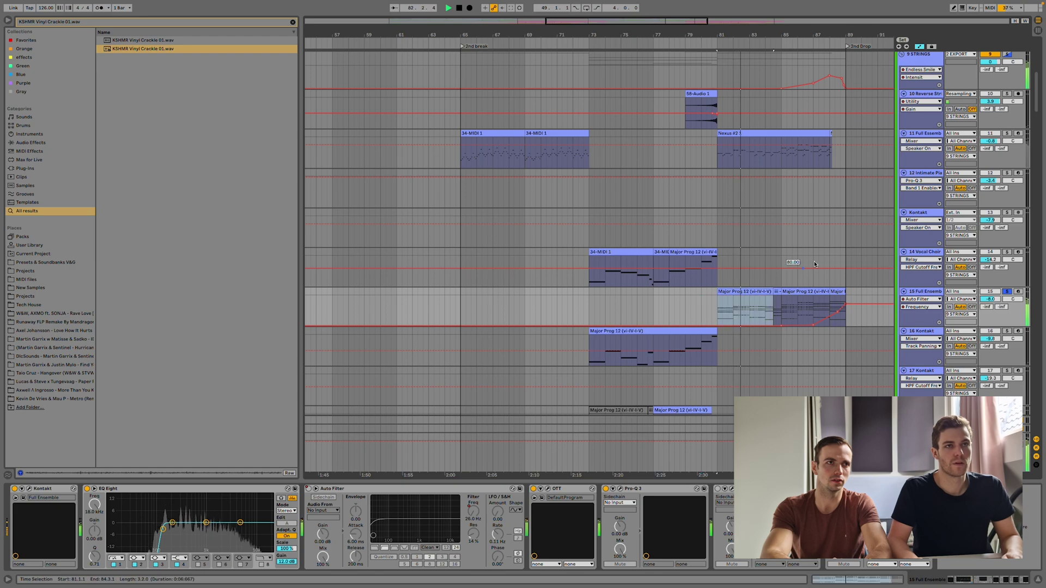
- Solo the 11 Full Ensemble strings track and play its Nexus #2 1 clip from bar 81
left_click(1006, 135)
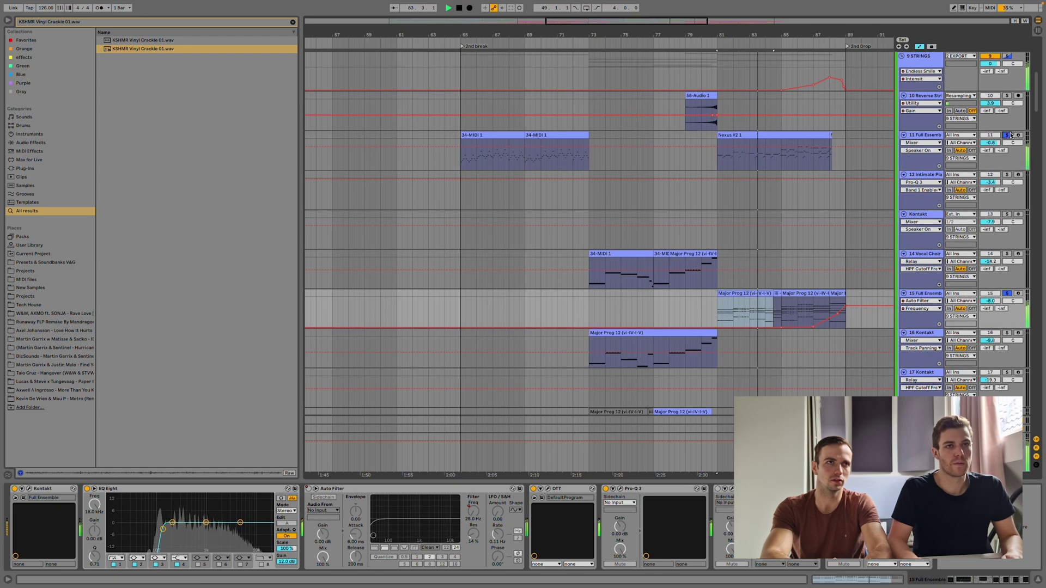
key("space")
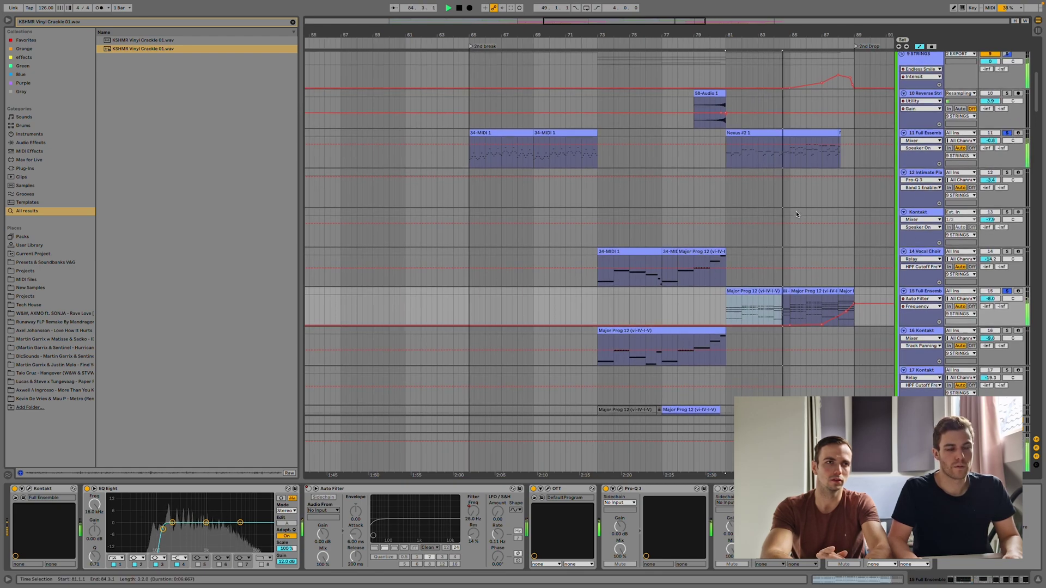
left_click(728, 146)
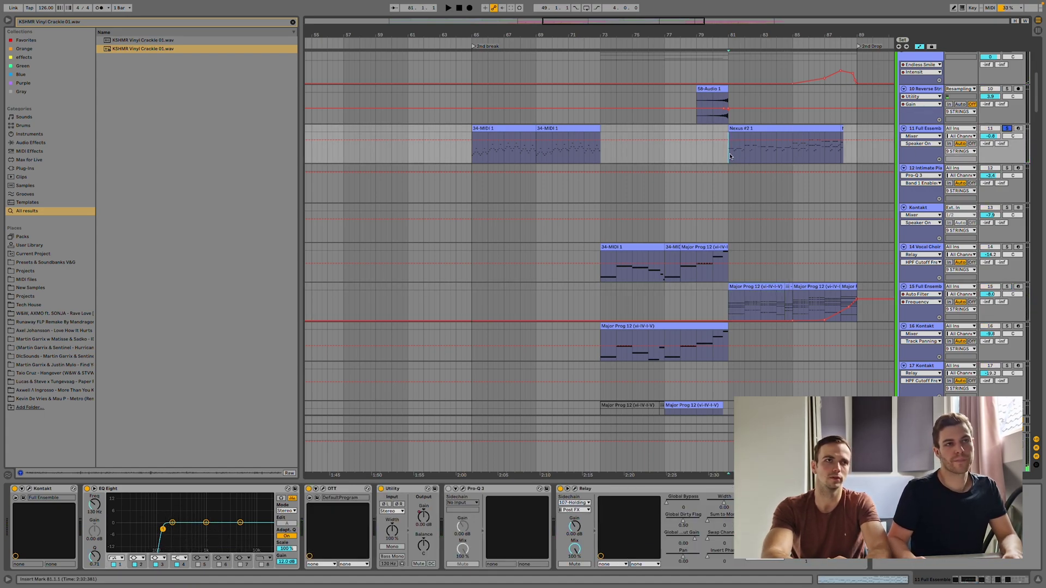
key("space")
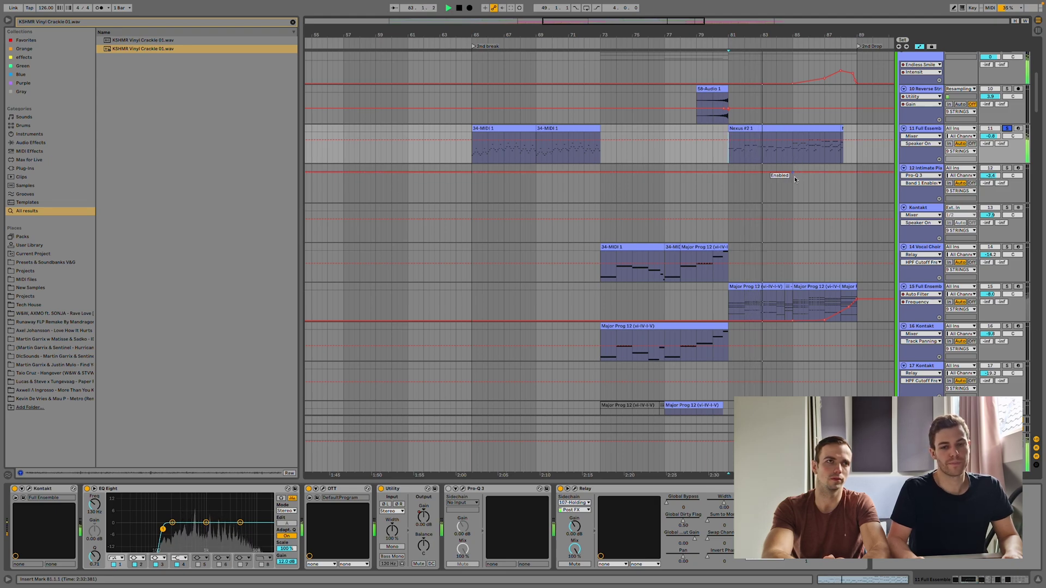
- Solo the 15 Full Ensemble track again, highlight its clips from bar 81 to 89 and play the first clip while reviewing its notes
scroll(794, 177, "down", 2)
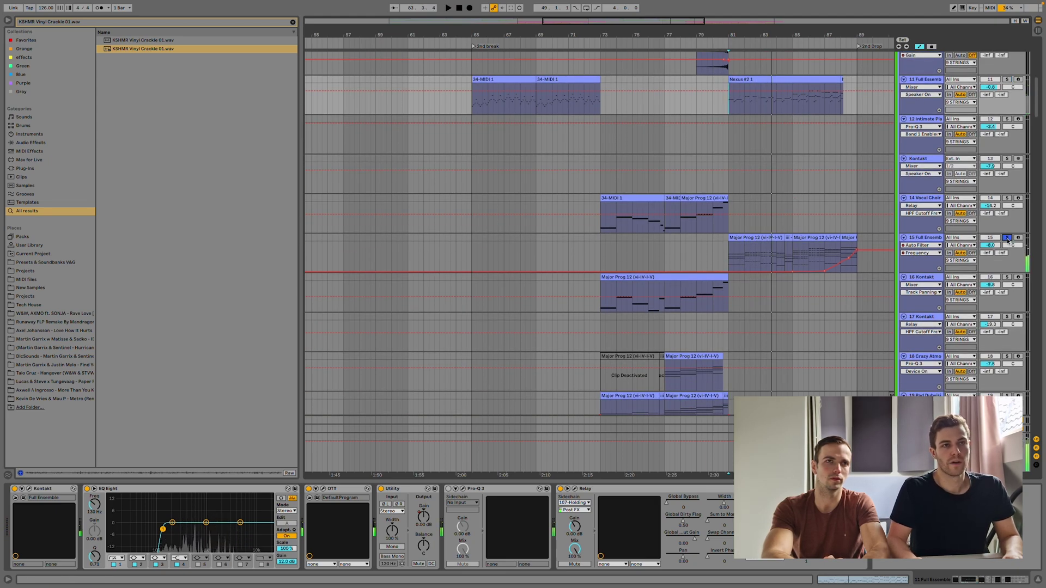
left_click_drag(725, 257, 859, 255)
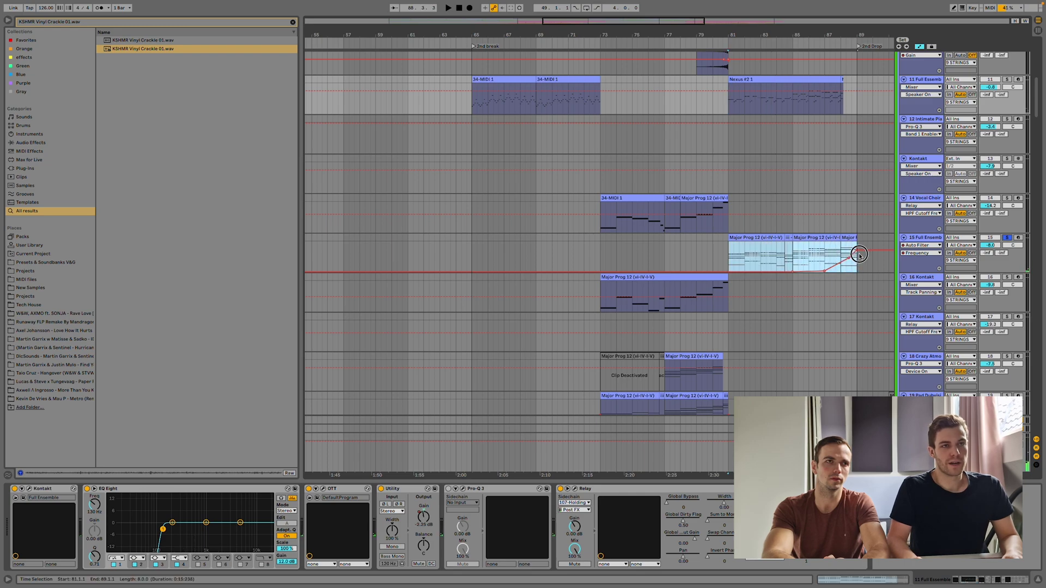
left_click(756, 238)
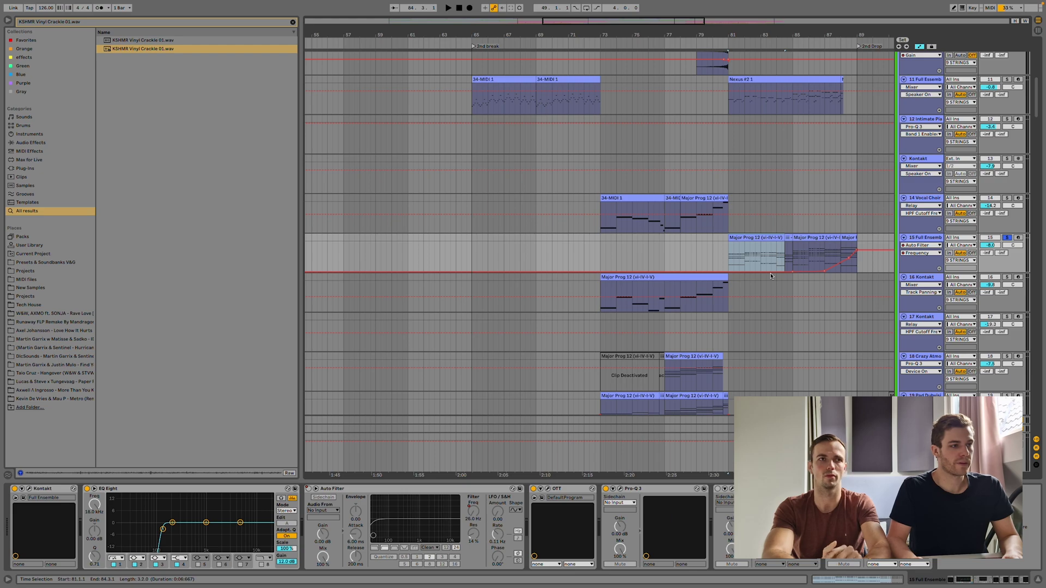
double_click(755, 238)
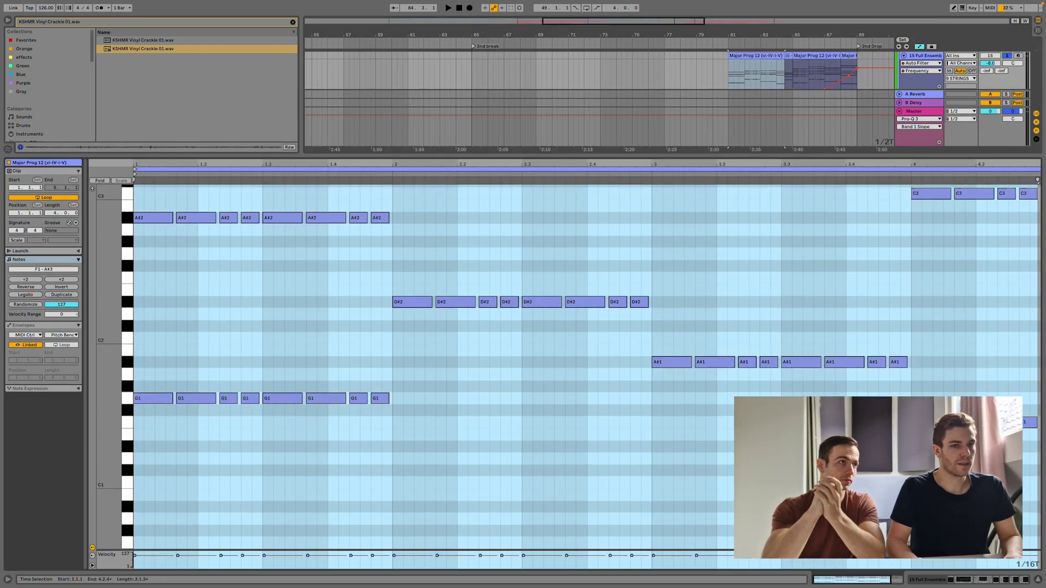
key("space")
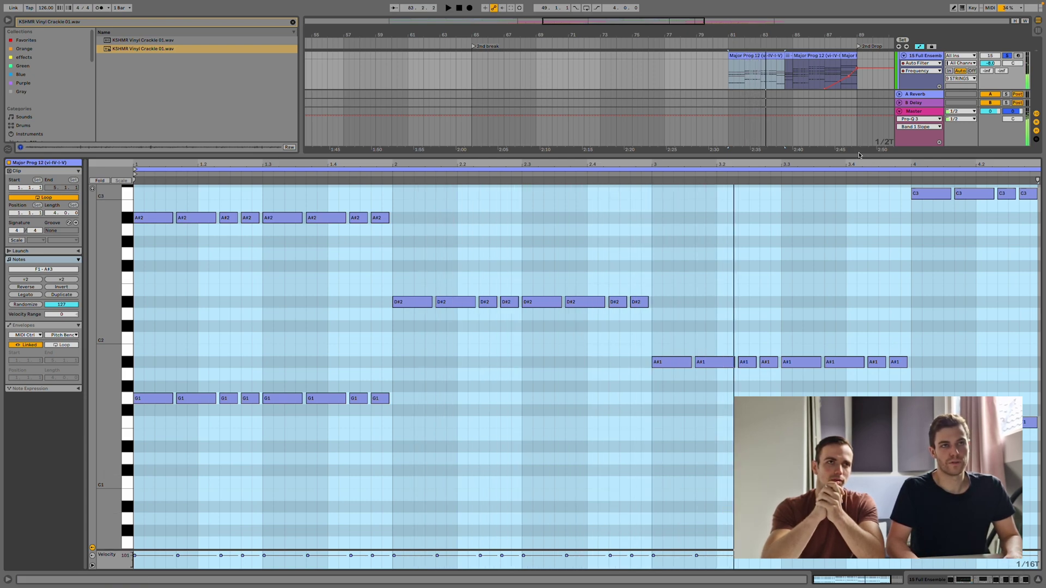
- Close the clip's note view and add the two long triplet drum fill tracks to the soloed strings during playback
left_click(1038, 580)
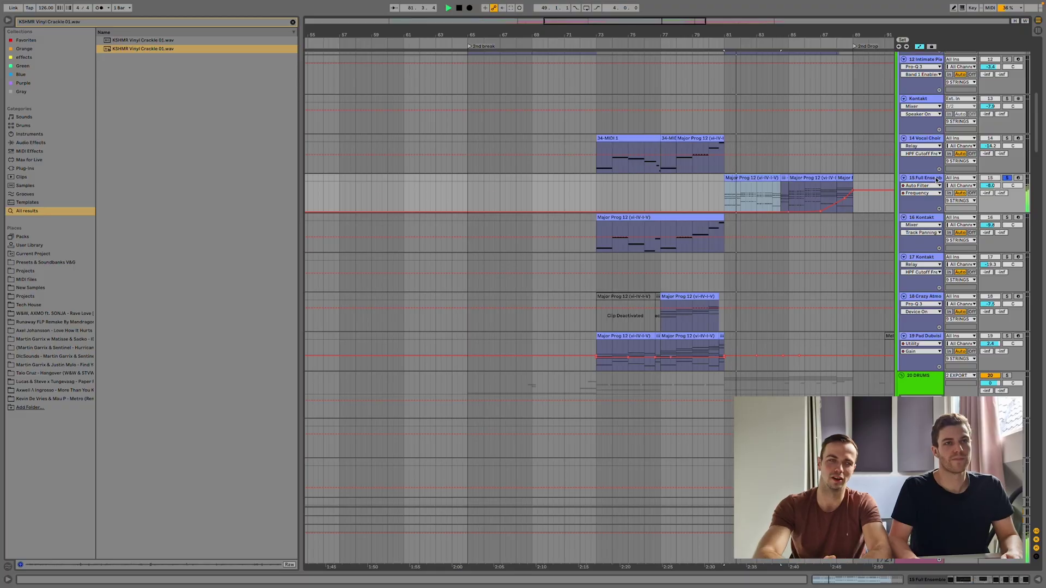
key("Down")
key("Down")
scroll(975, 142, "up", 1)
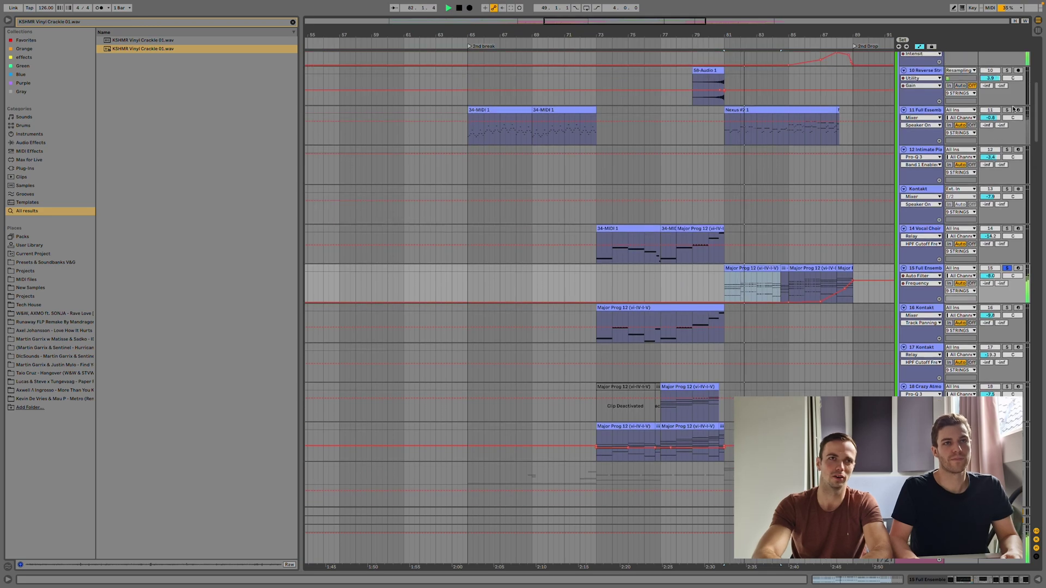
scroll(989, 163, "down", 10)
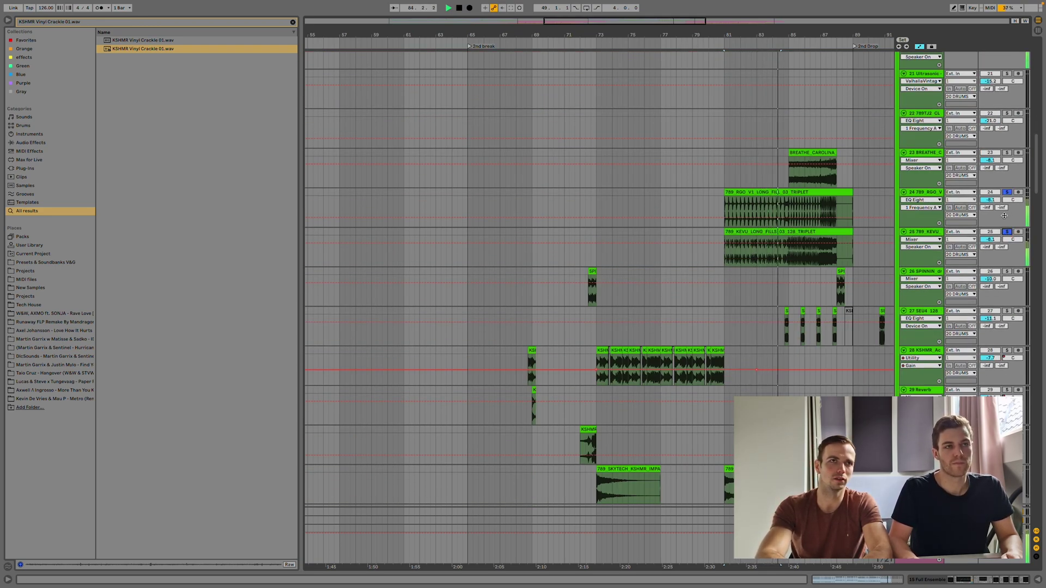
- Audition the build-up up to the second drop while looking over the FX and drum tracks, adding the Rave Riser to the solo
scroll(1003, 216, "down", 14)
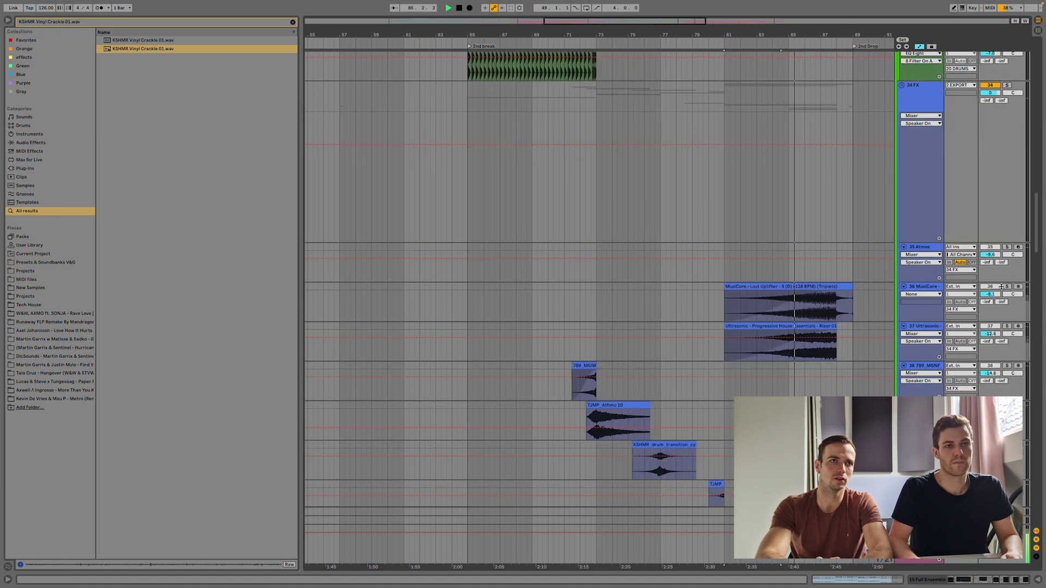
scroll(887, 212, "up", 20)
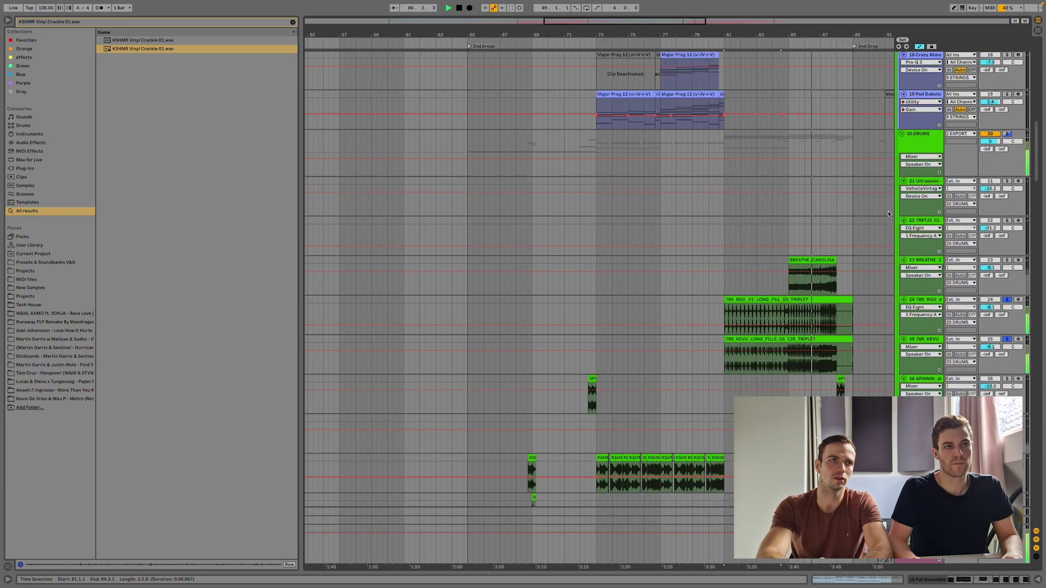
scroll(887, 212, "up", 2)
scroll(888, 212, "down", 20)
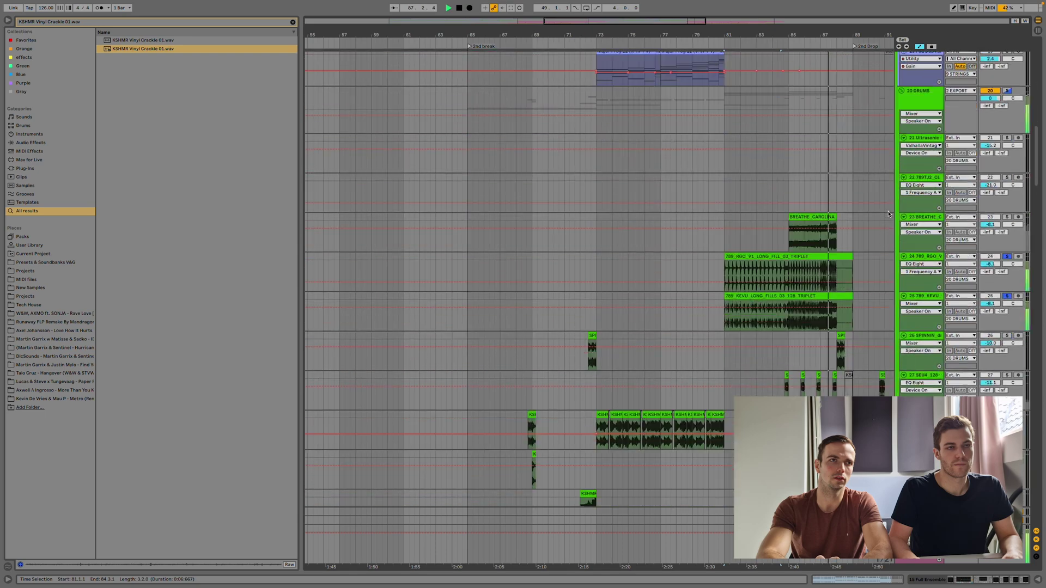
scroll(888, 214, "down", 3)
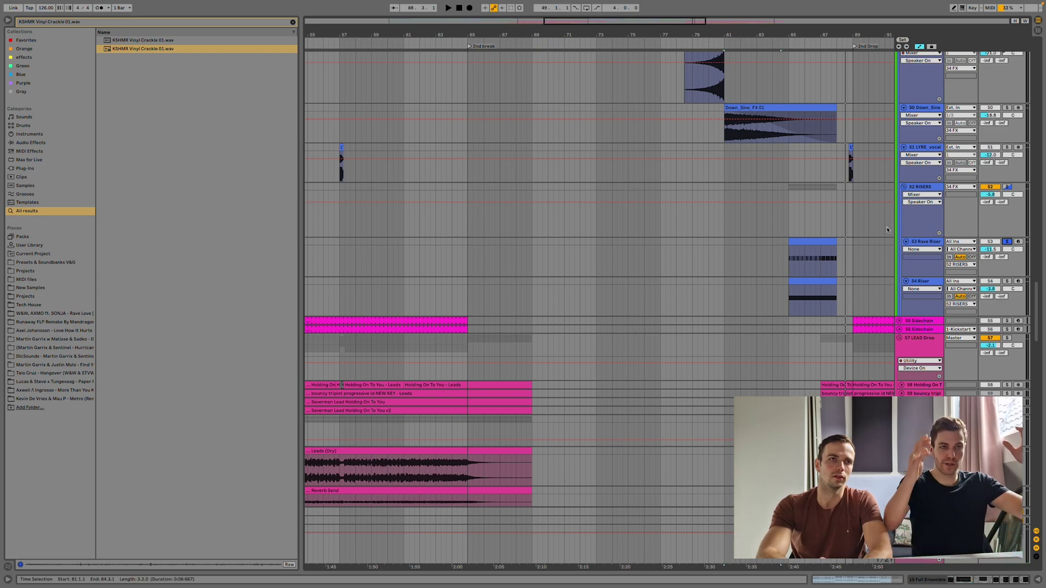
- Set the start position to bar 87, just before the 2nd Drop, and look over the drop's kick, clap and ride tracks
left_click(852, 254)
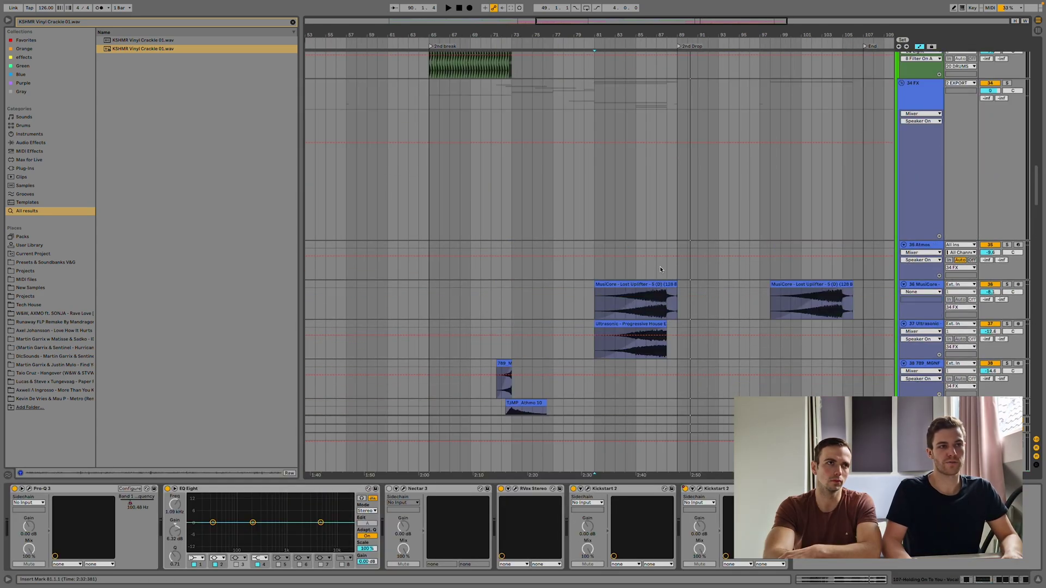
left_click(660, 269)
scroll(681, 316, "down", 20)
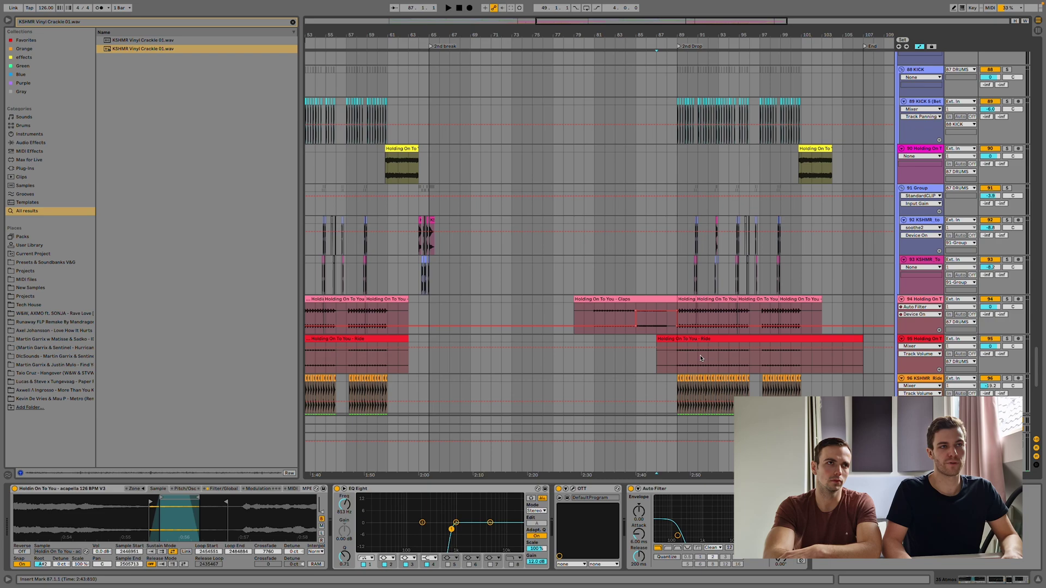
- Play into the 2nd Drop and compare its start with the start of the 1st Drop, focusing on the 98 Tops track
scroll(702, 35, "down", 3)
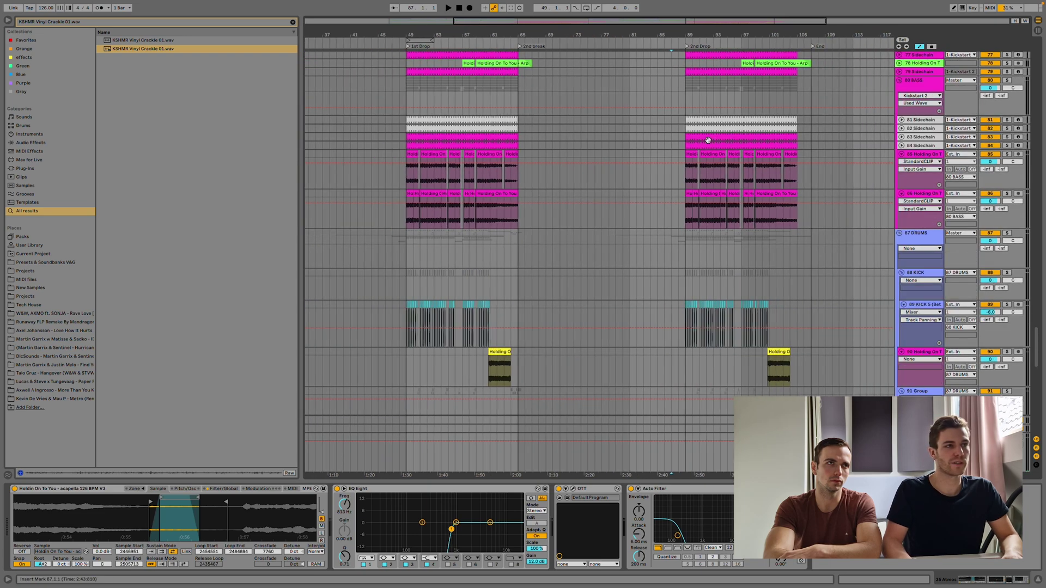
scroll(710, 254, "down", 5)
key("space")
scroll(709, 254, "down", 5)
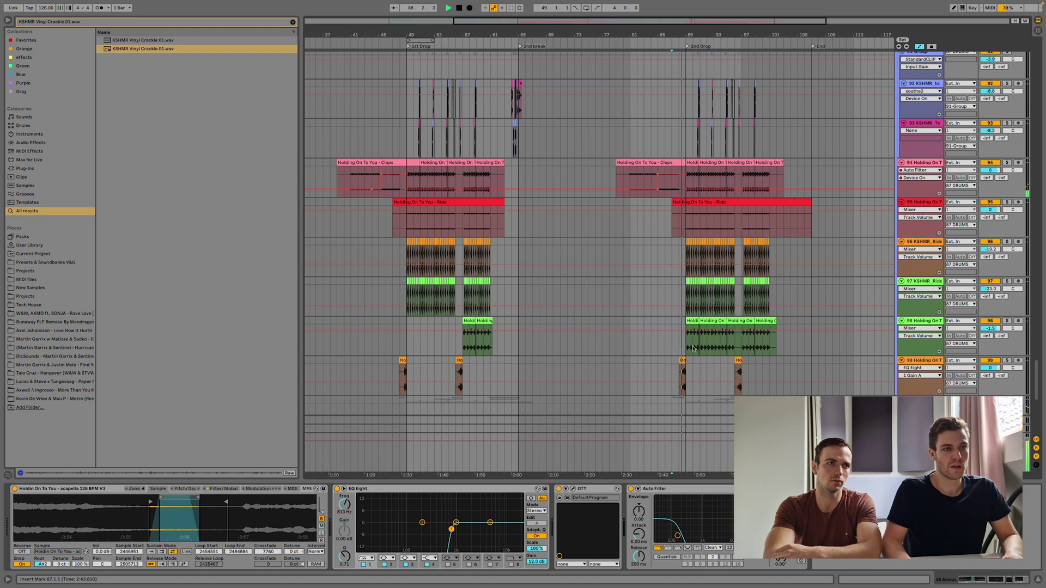
left_click(689, 349)
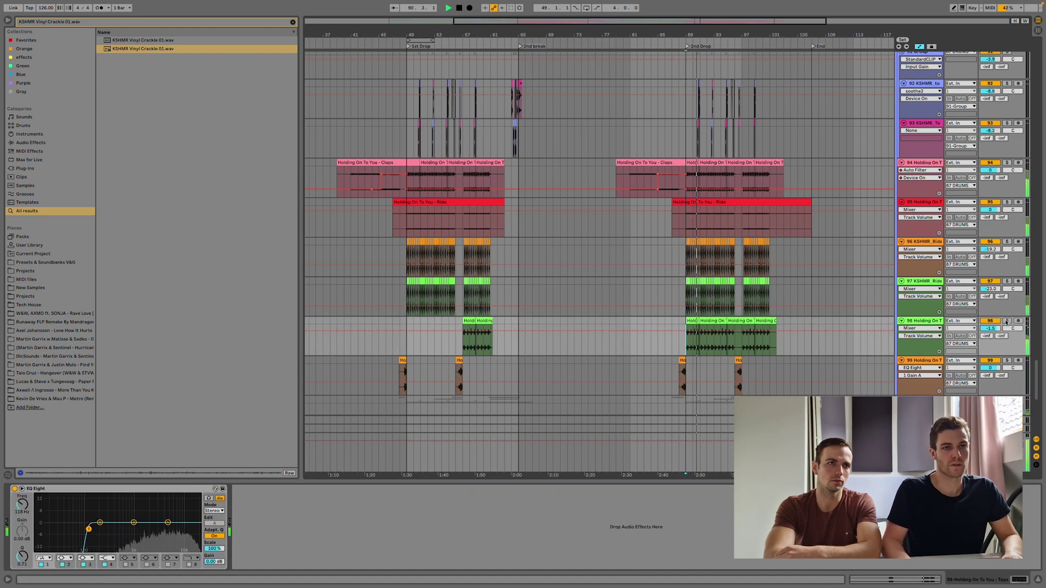
left_click(405, 350)
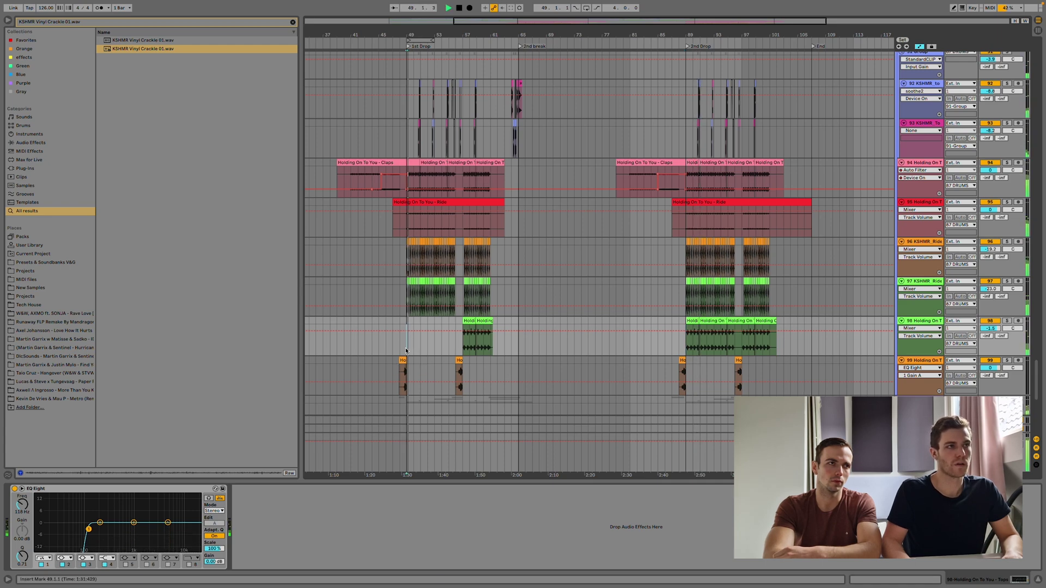
left_click(686, 348)
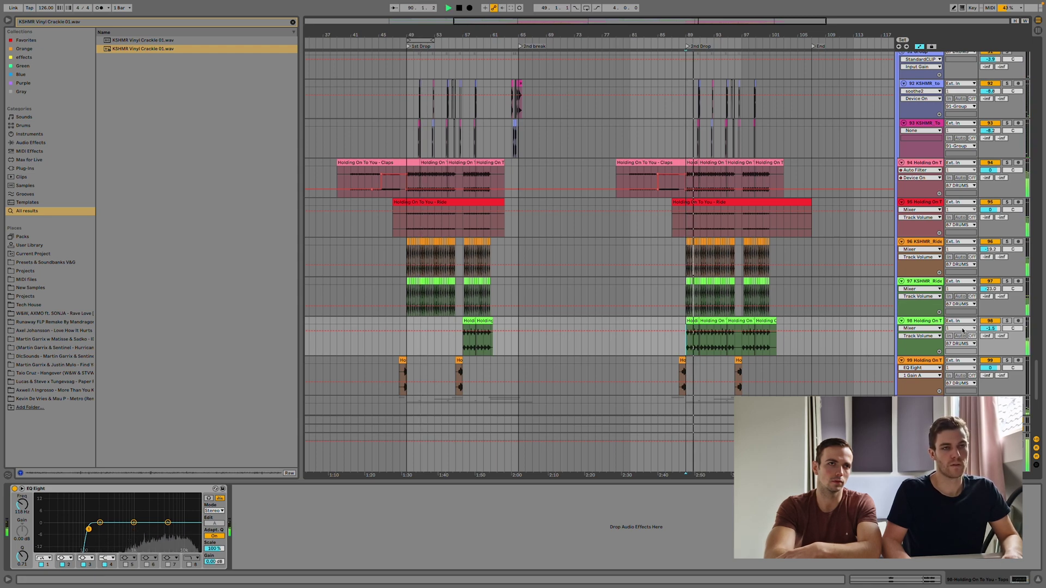
- Solo the 98 Tops track and audition it from bar 89 at the start of the 2nd Drop
left_click(1007, 321)
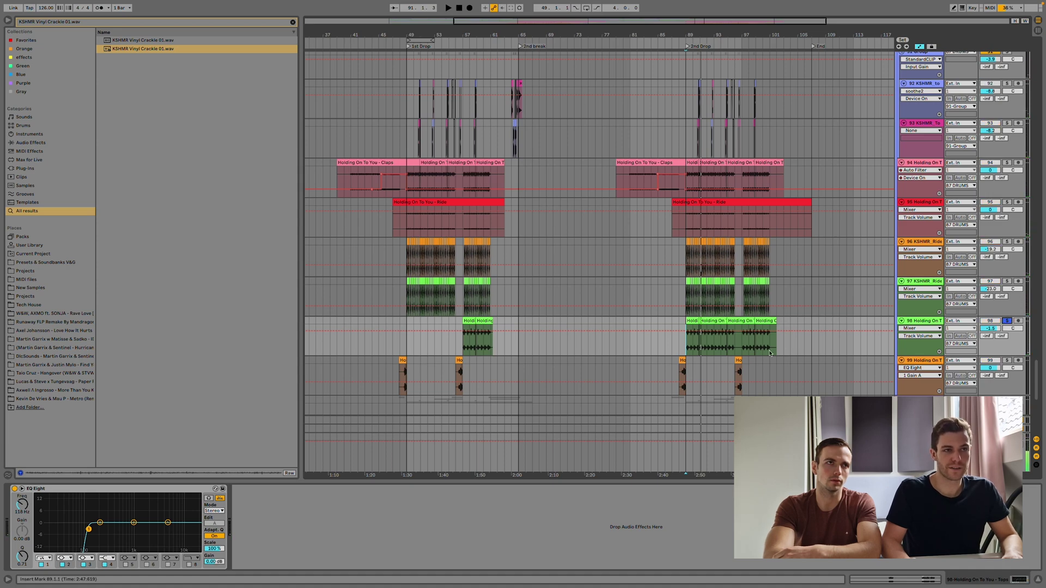
key("space")
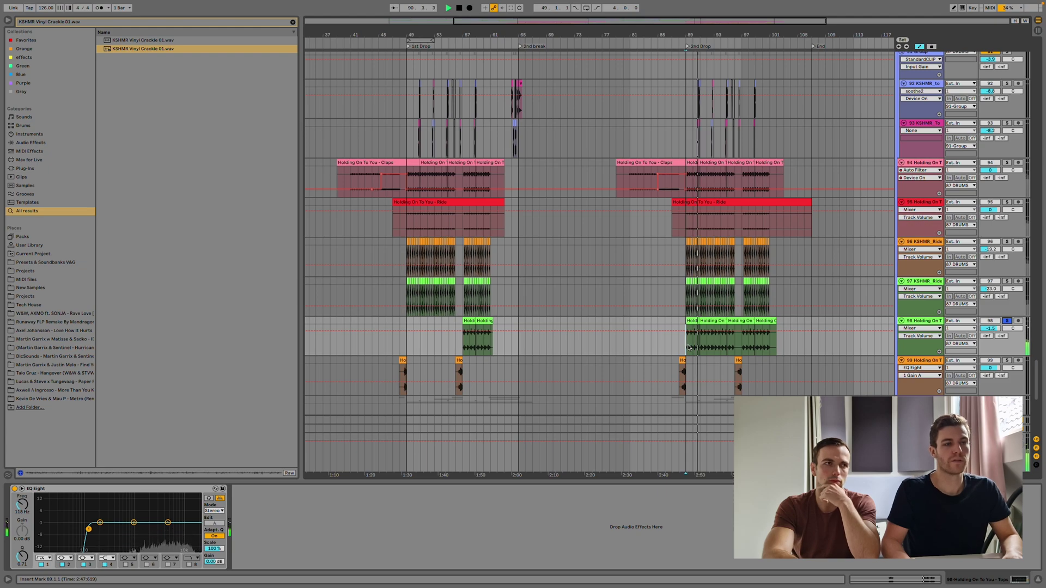
key("space")
- Look over the FX, bass and drum tracks around the 2nd Drop, switching the solo to the 87 DRUMS group
scroll(692, 351, "down", 10)
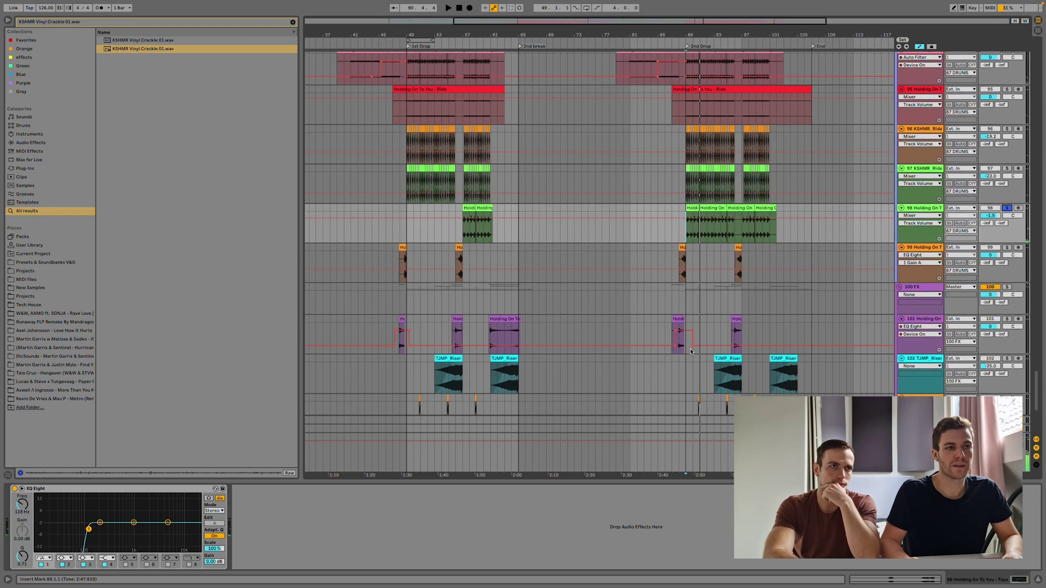
scroll(692, 352, "up", 15)
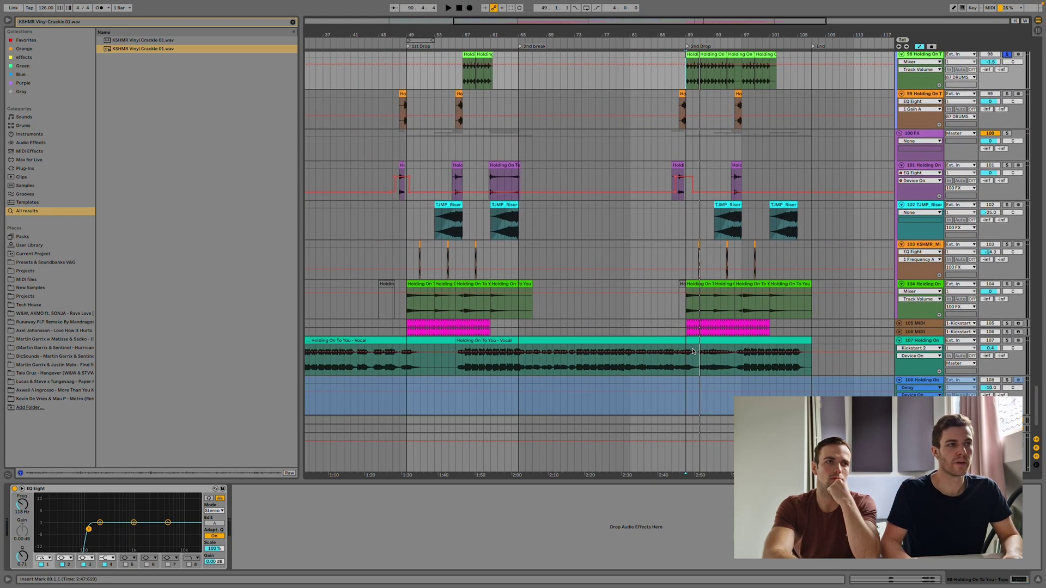
scroll(699, 339, "up", 2)
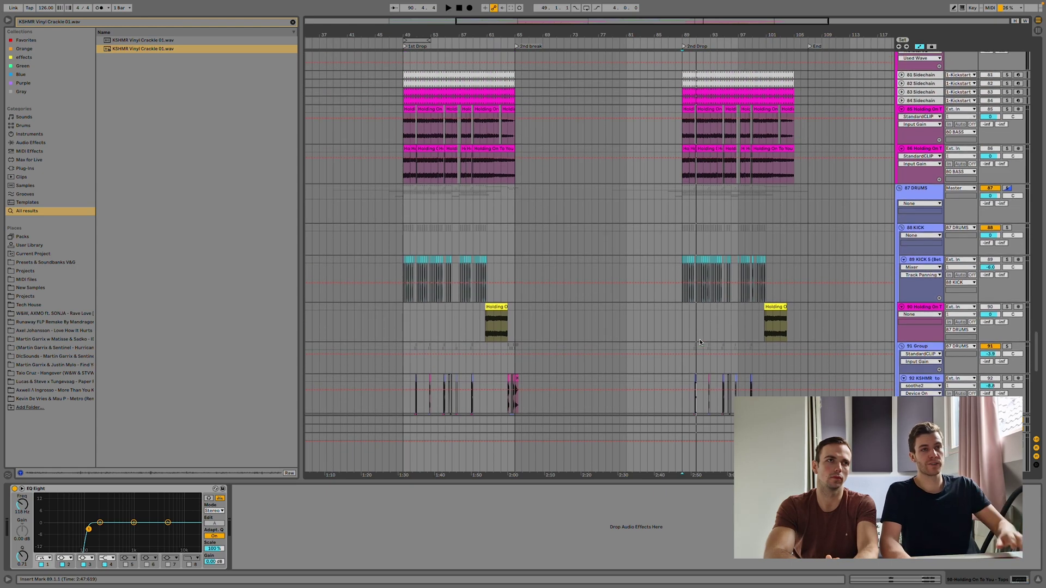
scroll(700, 339, "down", 15)
scroll(740, 335, "down", 5)
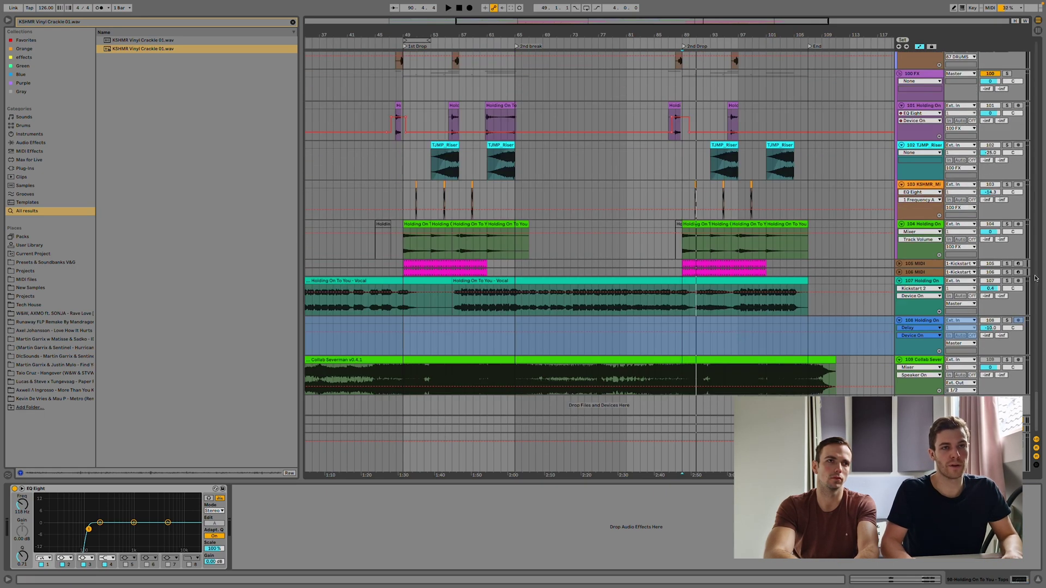
- Play the 2nd Drop with all layers and show the effects chain of the 107 Vocal track
left_click(1008, 281)
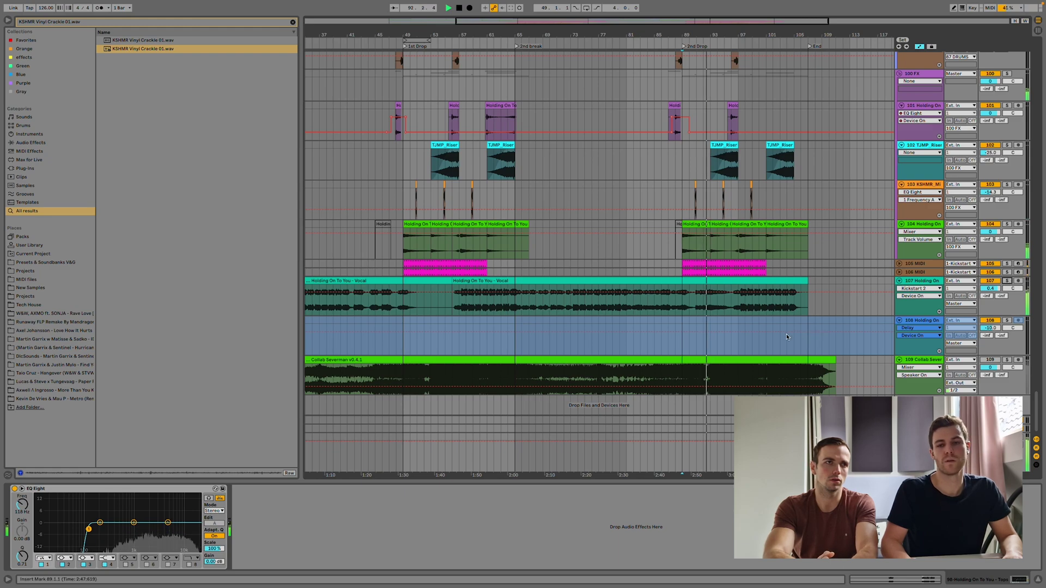
left_click(928, 281)
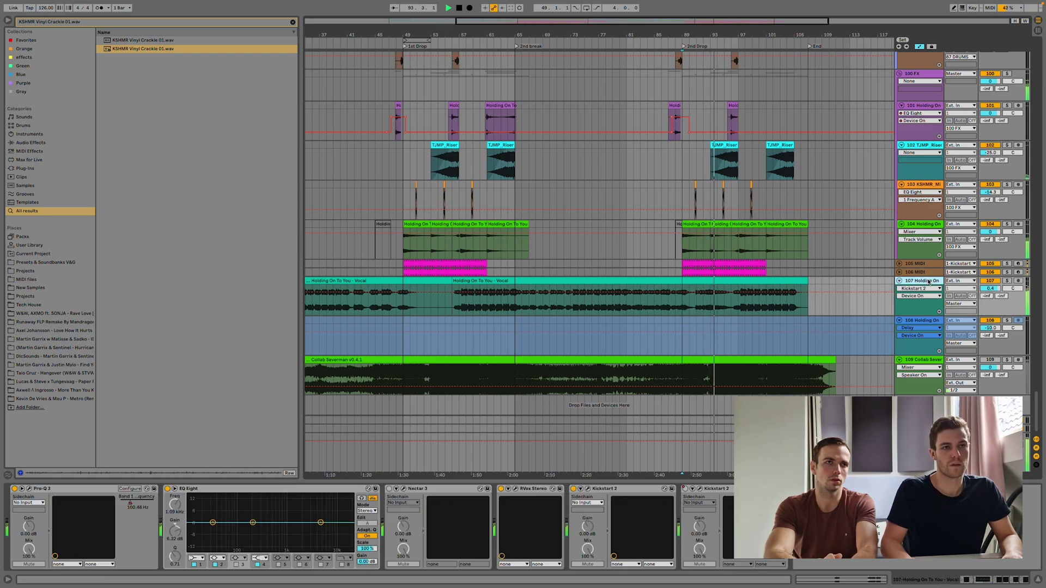